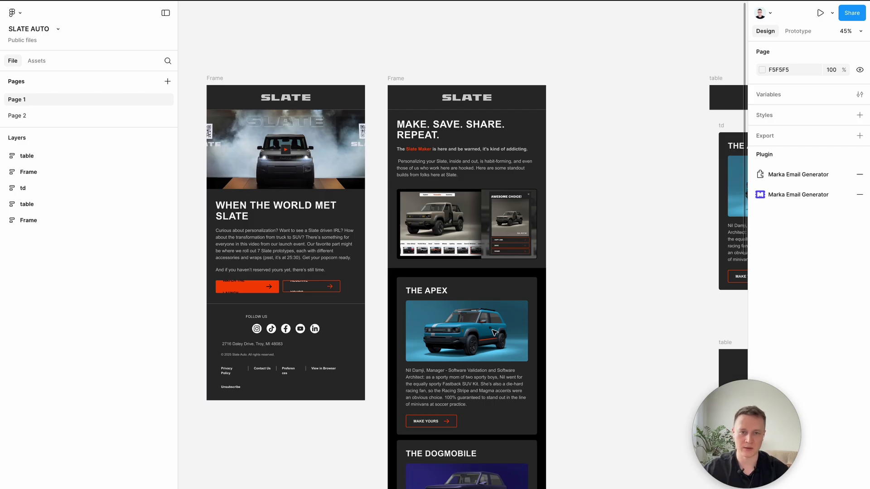
Step: Look over the email frames on Page 1 and open Page 2
scroll(495, 333, right, 6)
scroll(552, 223, up, 1)
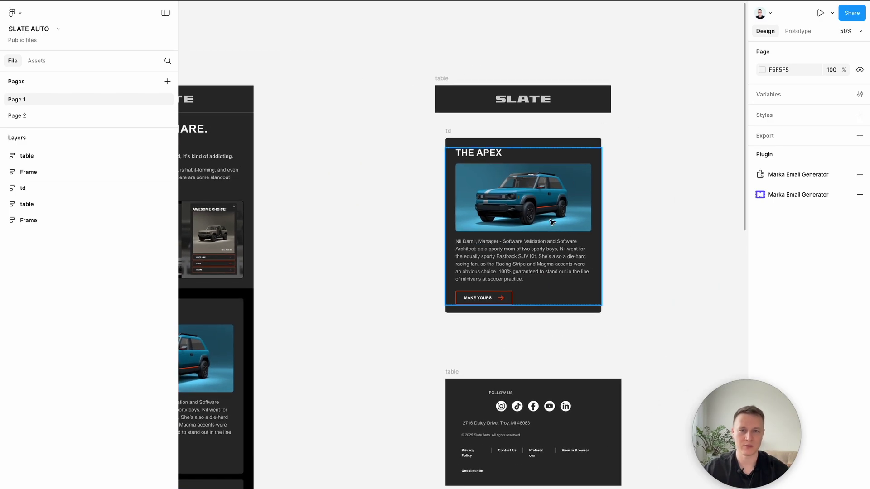
scroll(551, 223, down, 2)
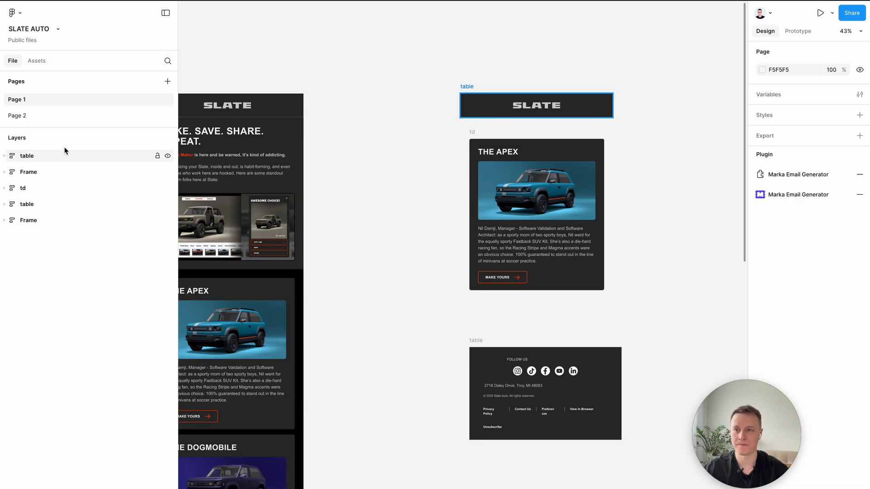
click(46, 116)
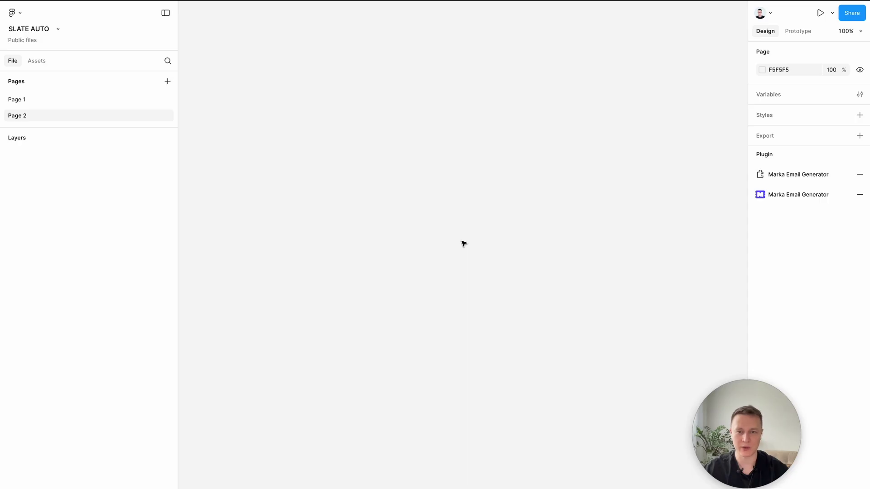
Step: Switch to Sublime Text, copy the entire HTML code of 01.html and return to Figma
key(super+Tab)
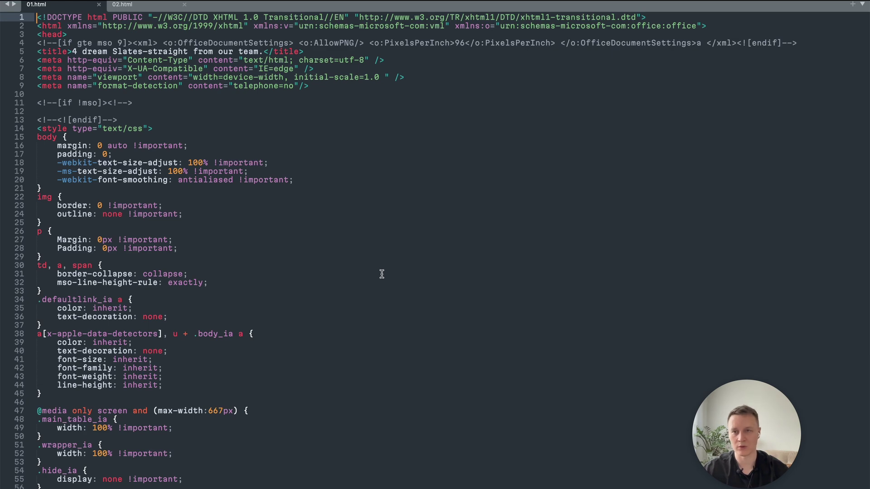
click(382, 274)
key(super+a)
key(super+Tab)
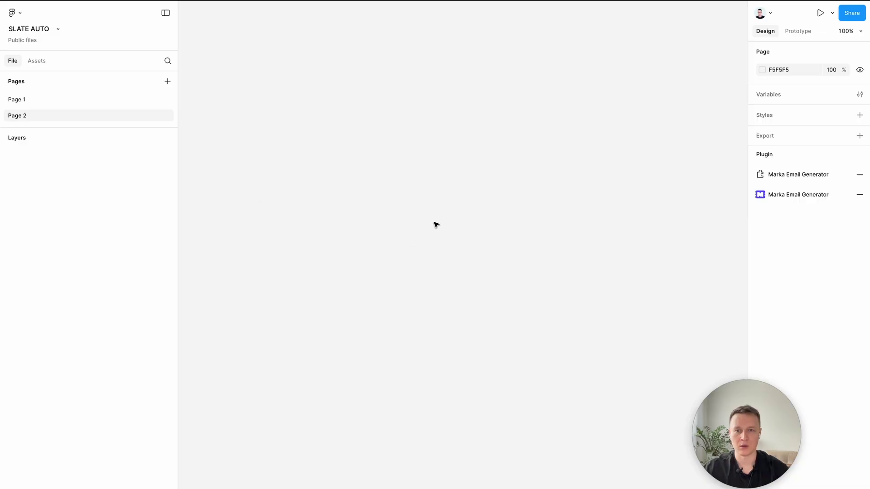
Step: Create a new project in the Marka Email Generator plugin and import the copied HTML code as an email template
click(789, 194)
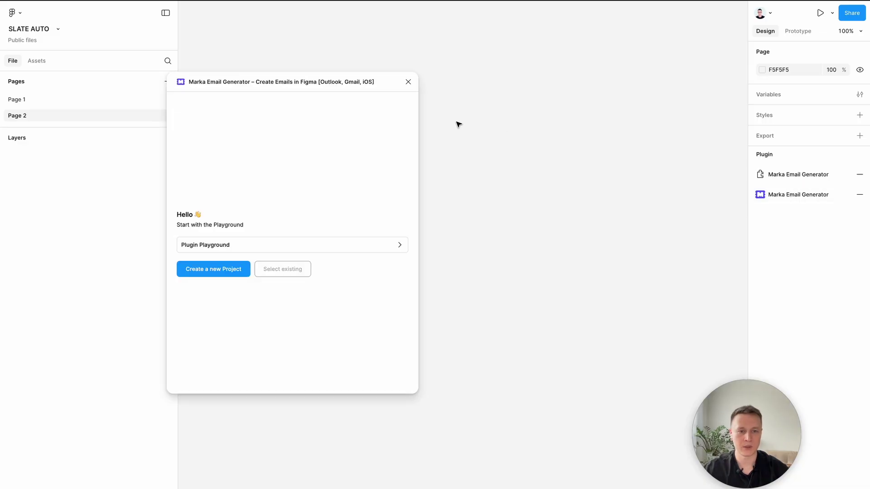
click(216, 271)
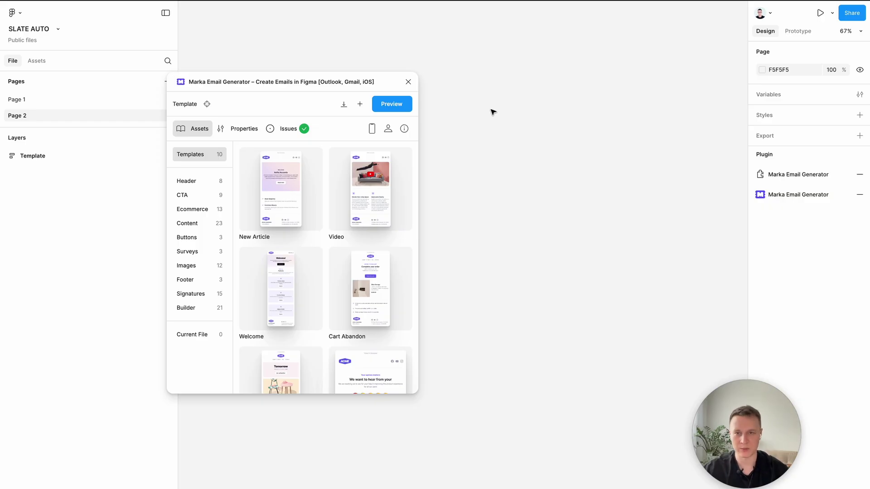
click(344, 105)
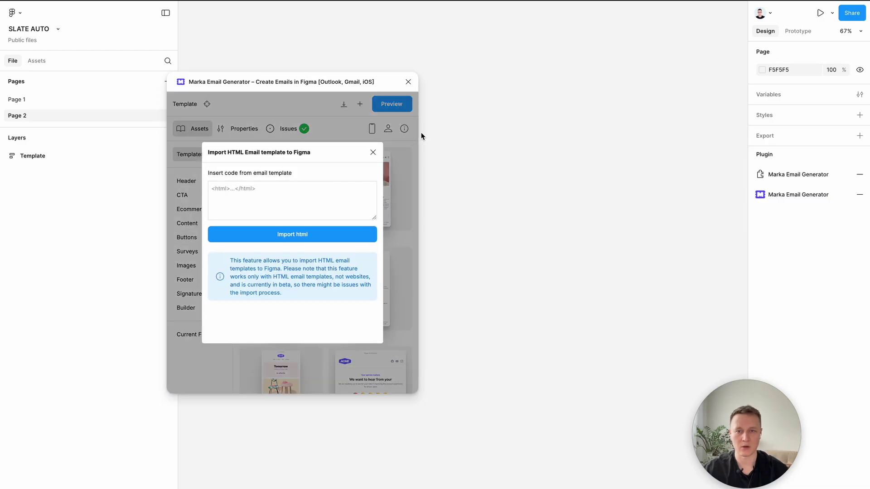
click(303, 206)
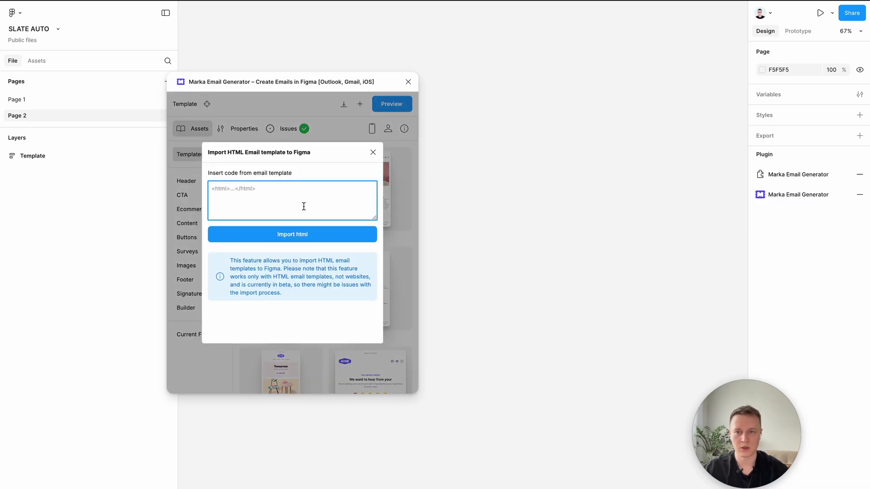
key(ctrl+v)
click(278, 235)
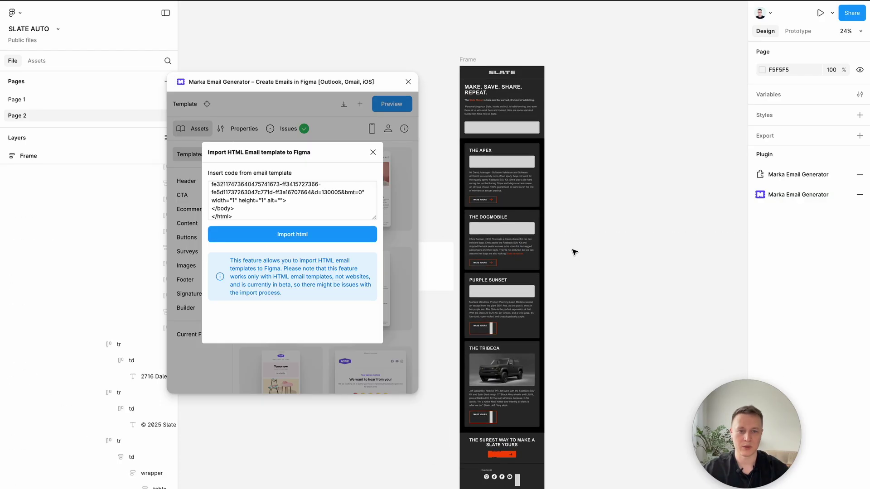
Step: Examine the imported email's sections from header to footer, including the image below its intro text
scroll(575, 252, down, 3)
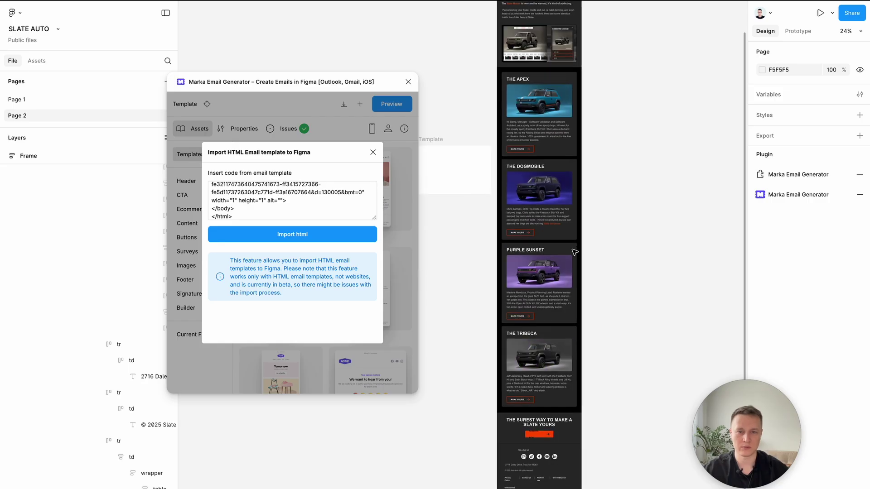
scroll(574, 252, down, 2)
scroll(574, 252, up, 5)
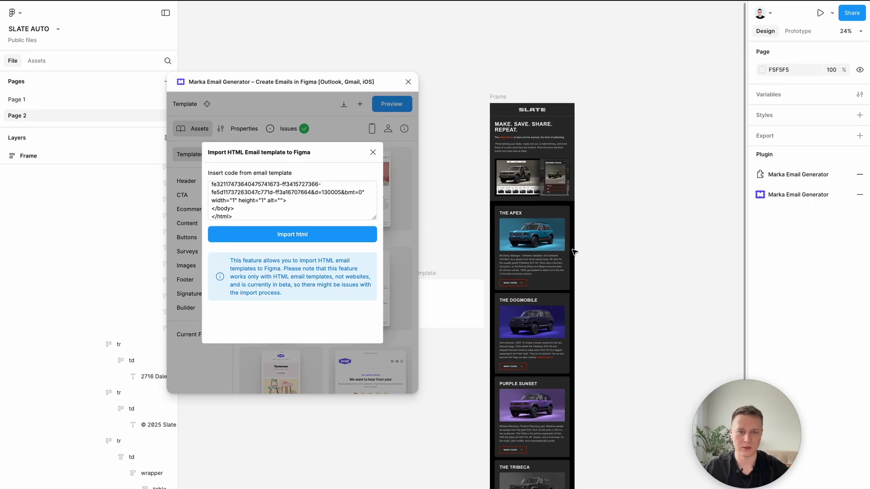
click(541, 136)
scroll(540, 181, up, 3)
click(548, 213)
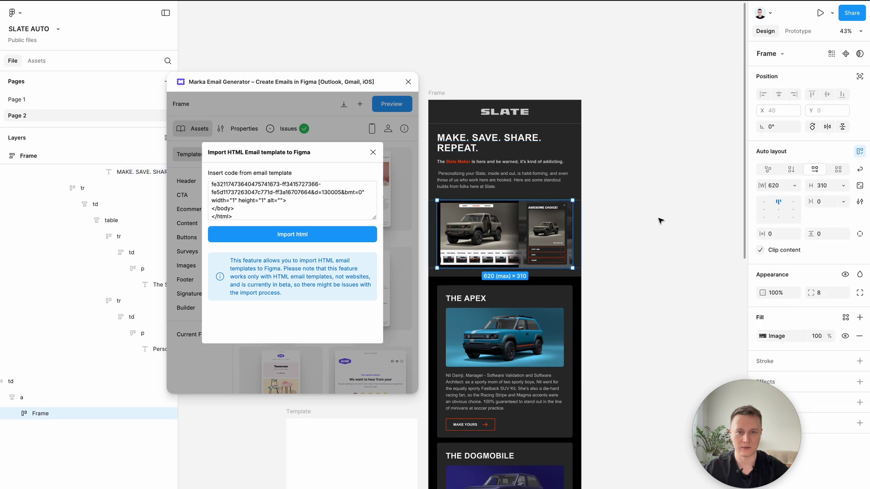
click(661, 220)
Step: Copy the HTML of 02.html from Sublime Text and import it in place of the previous code in the plugin
key(super+Tab)
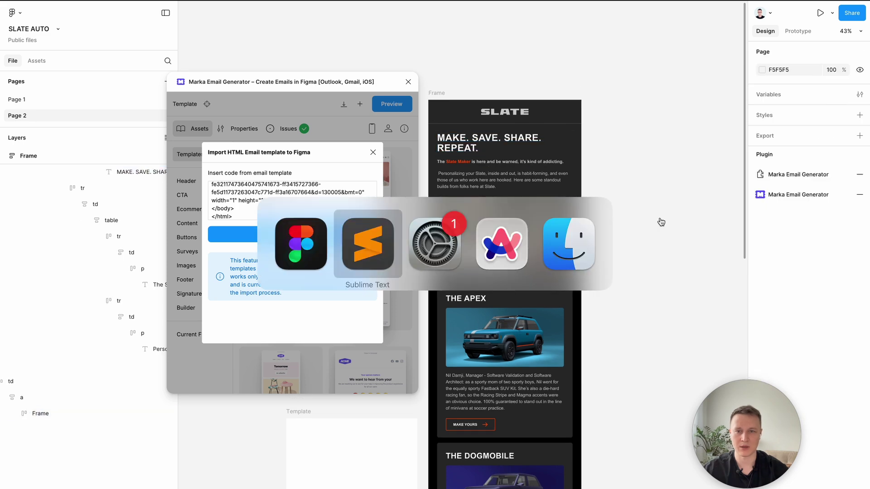
key(super+Tab)
scroll(500, 221, right, 4)
click(336, 209)
key(super+a)
key(ctrl+v)
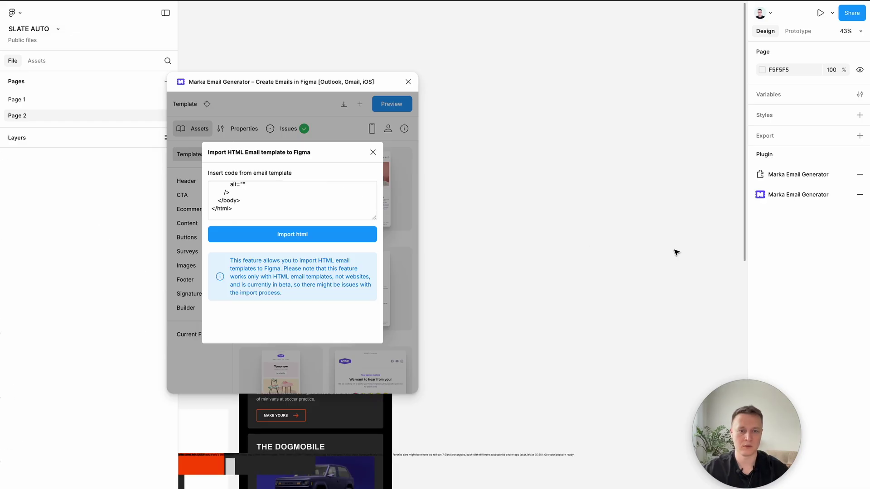
Step: Move the "When the World Met Slate" email frame beside the first imported email and close the plugin
scroll(676, 251, up, 3)
scroll(675, 251, down, 5)
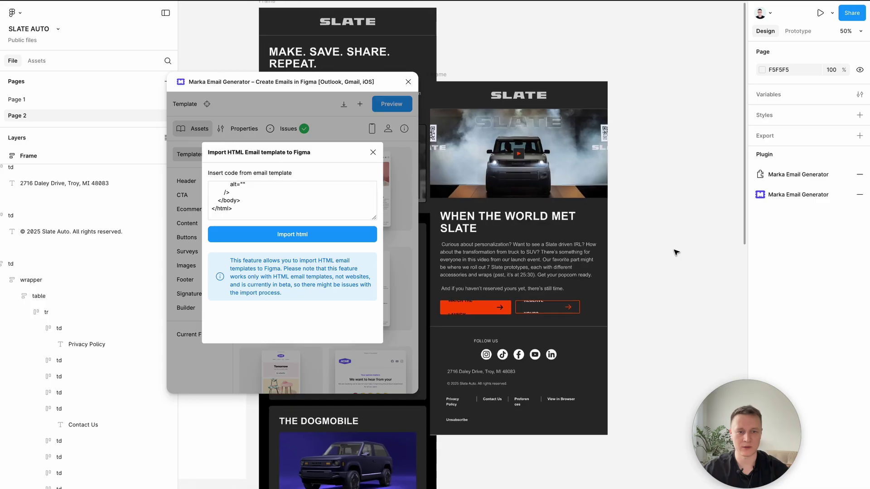
drag(564, 132, 606, 74)
click(532, 43)
scroll(547, 105, down, 2)
scroll(547, 104, right, 1)
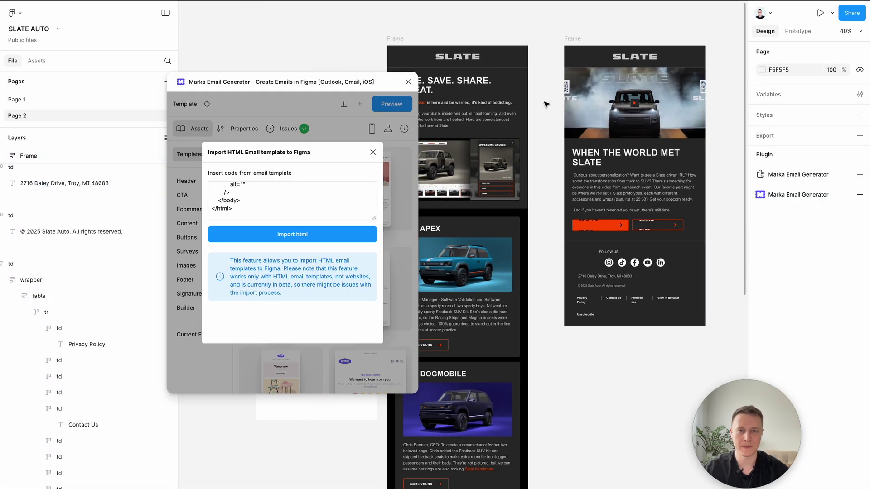
click(408, 81)
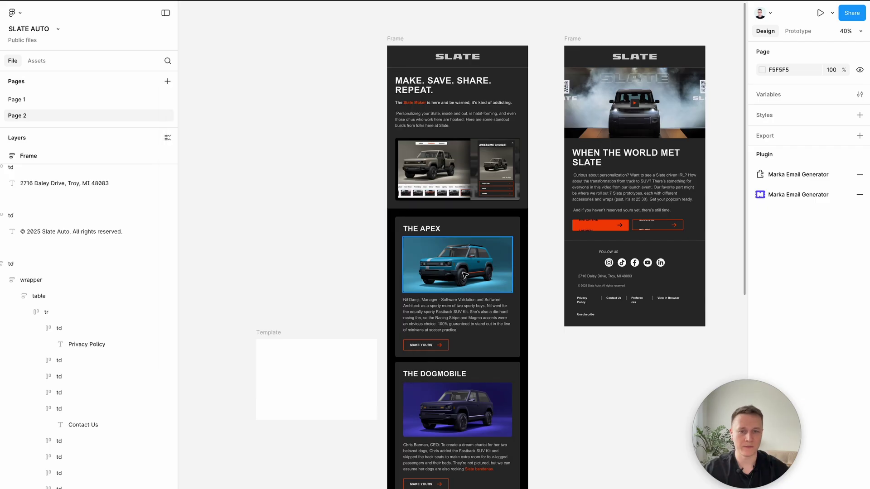
Step: Move the empty Template frame away from the imported emails and compare the two email layouts
scroll(465, 274, up, 4)
scroll(464, 275, down, 5)
drag(416, 374, 362, 297)
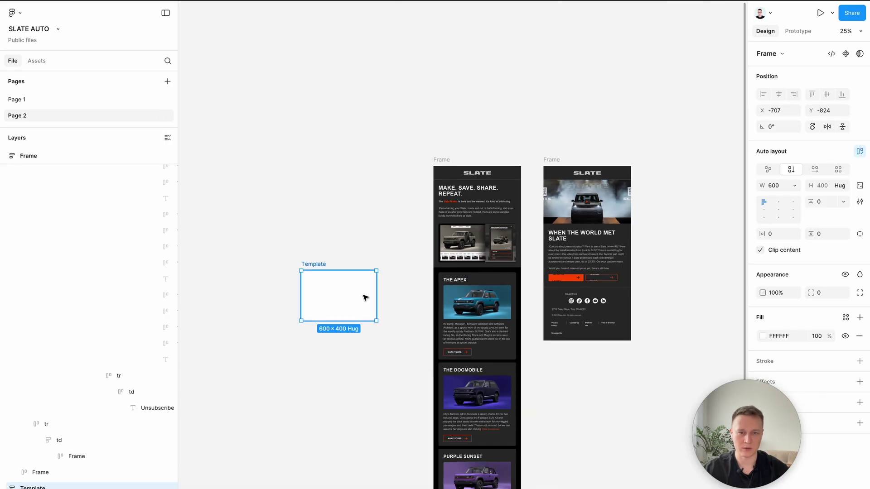
scroll(556, 260, up, 5)
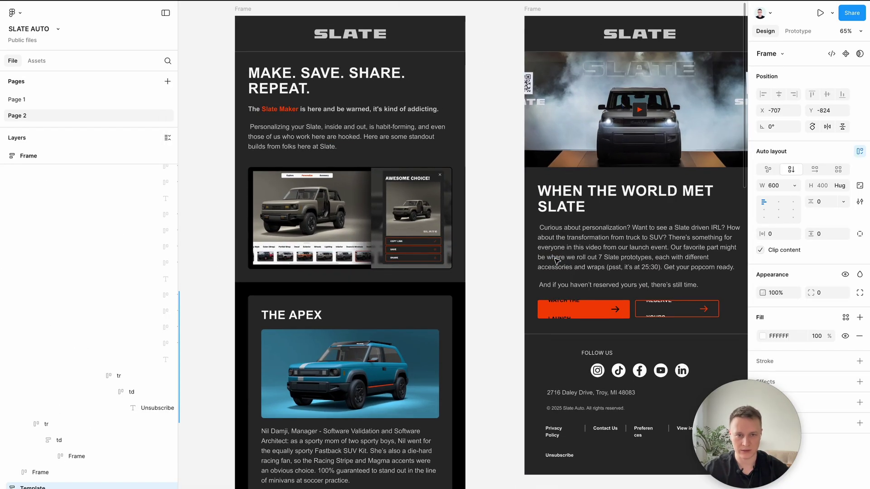
scroll(557, 260, down, 4)
scroll(594, 288, right, 3)
scroll(594, 288, down, 1)
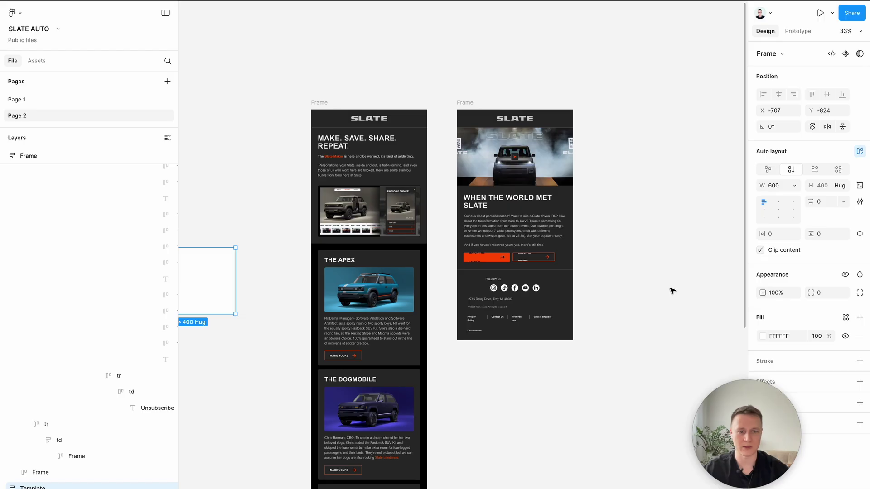
Step: Run the Marka Email Generator plugin again and duplicate the "Make. Save. Share. Repeat." email frame beyond the second email
click(658, 291)
click(798, 195)
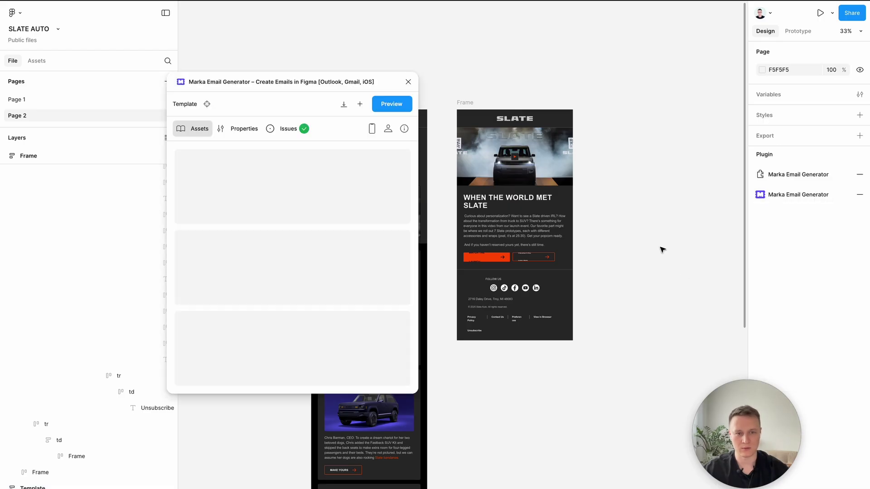
scroll(634, 263, down, 3)
drag(447, 158, 660, 159)
scroll(656, 159, right, 5)
scroll(517, 69, up, 3)
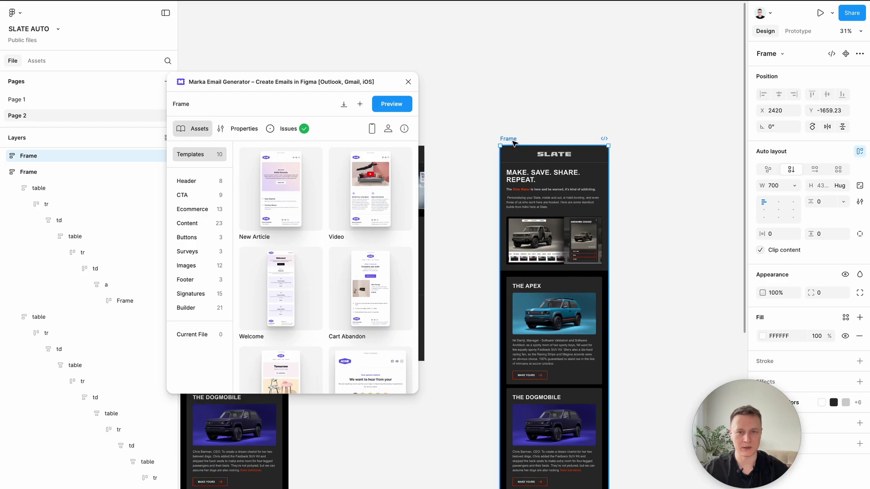
Step: Check the duplicated email for layout issues and remove all of its unnecessary frames
click(286, 131)
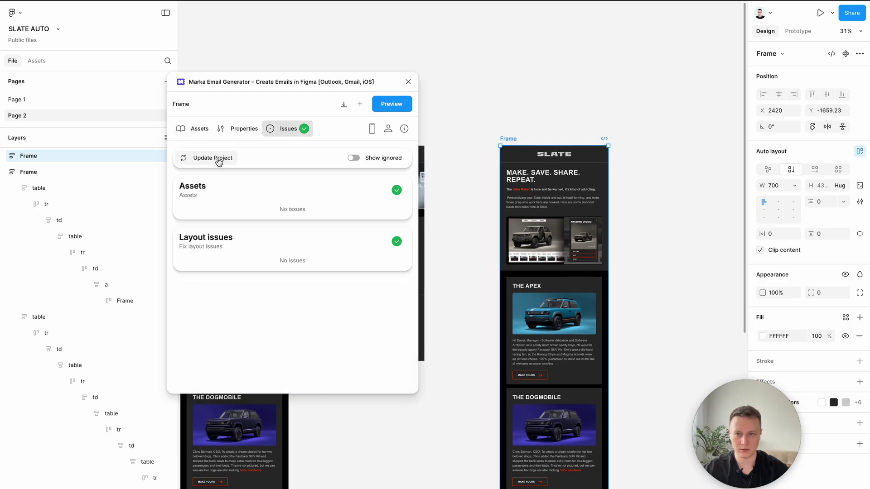
click(217, 161)
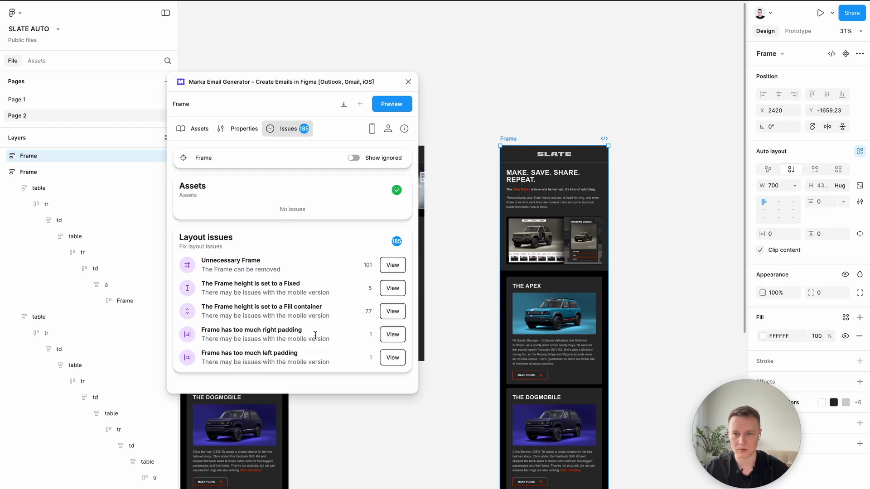
scroll(315, 335, down, 2)
scroll(315, 336, up, 2)
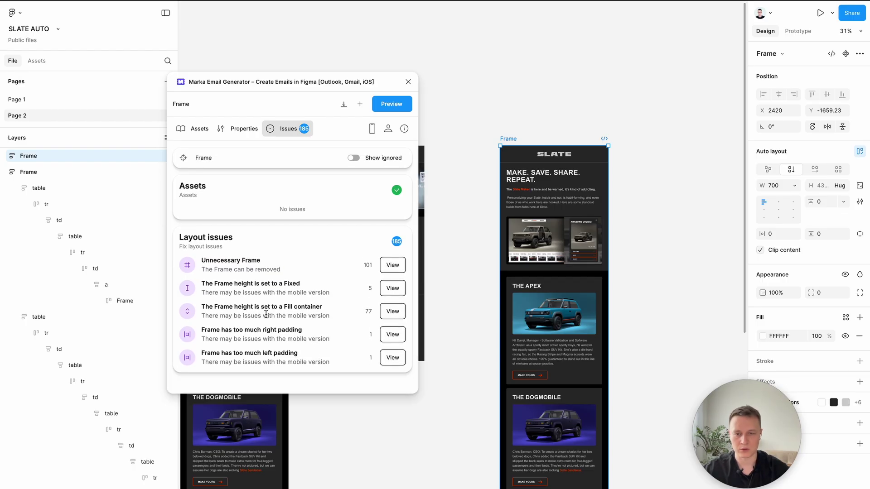
click(392, 271)
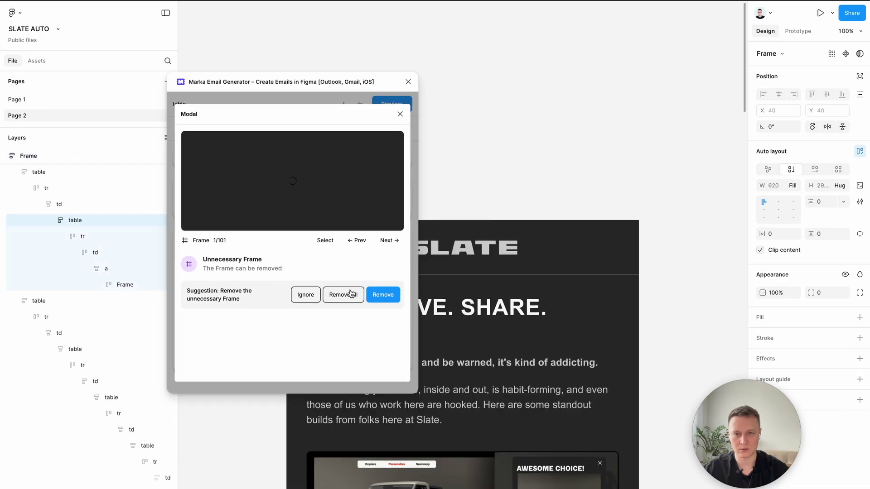
click(351, 293)
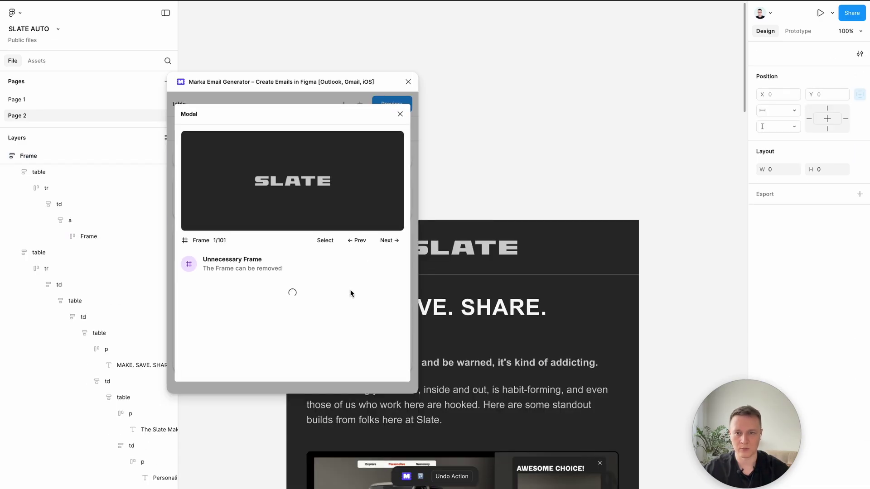
Step: Apply automatic hug-content height to all frames of the duplicated email flagged for fixed or fill-container height
click(390, 265)
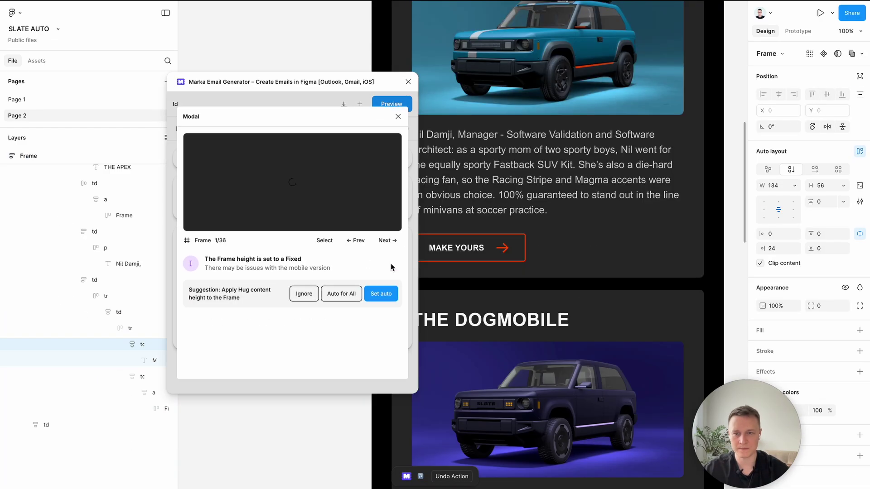
click(343, 296)
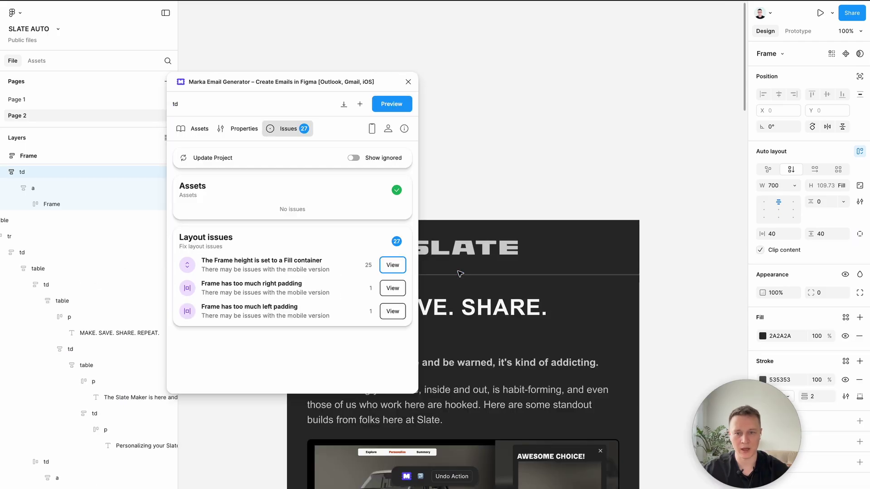
click(393, 266)
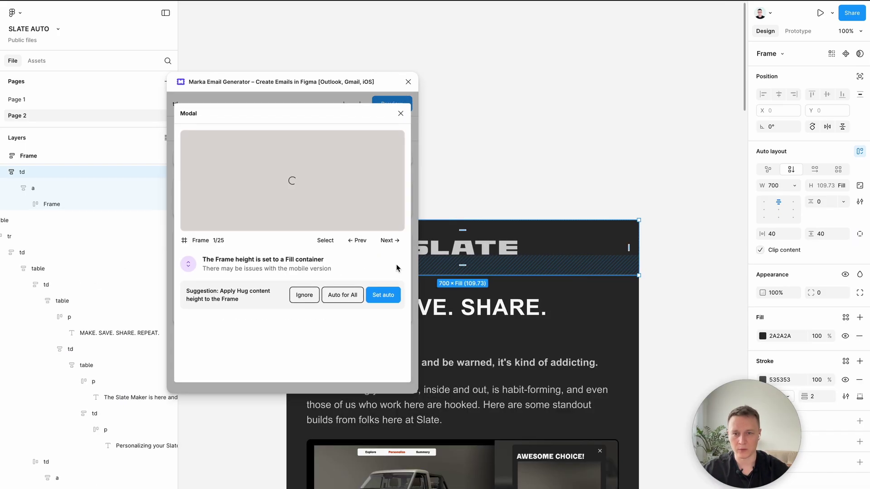
click(346, 298)
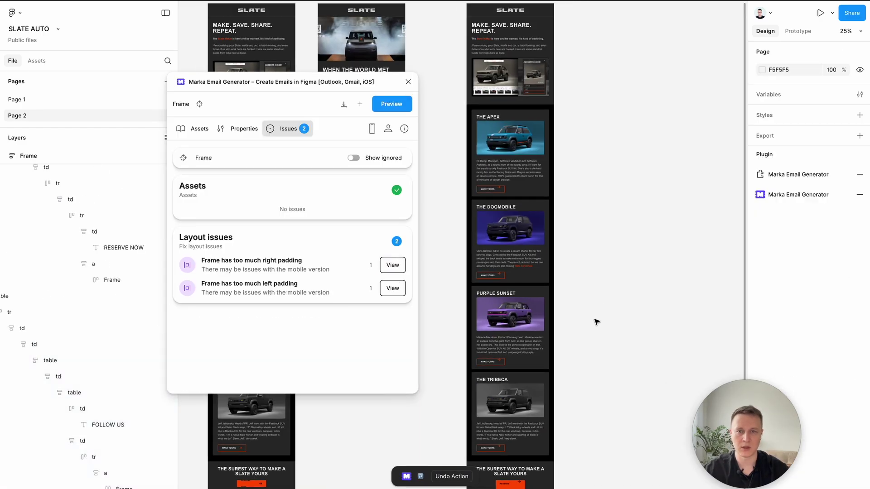
Step: Duplicate the "When the World Met Slate" email onto free canvas and remove all of the copy's unnecessary frames
click(426, 63)
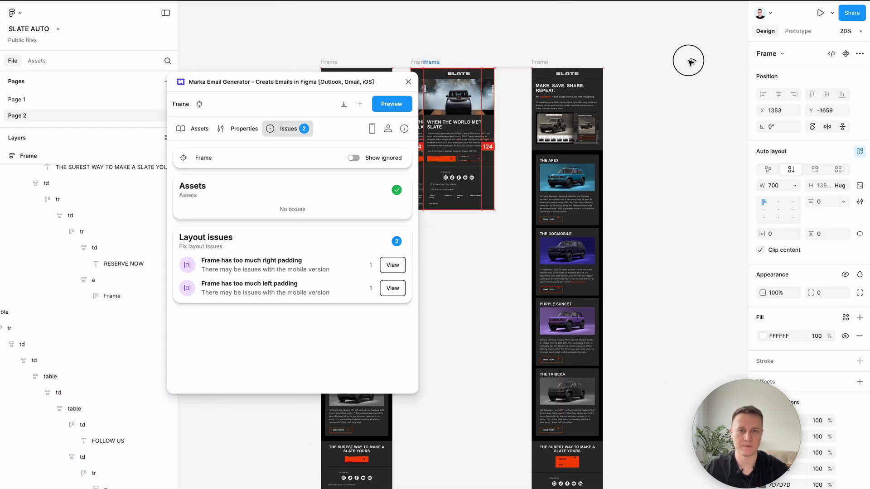
click(689, 61)
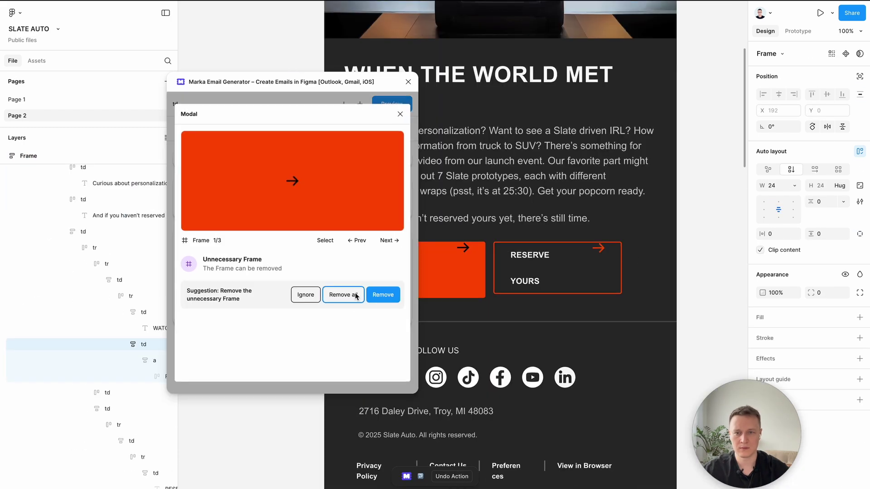
click(343, 295)
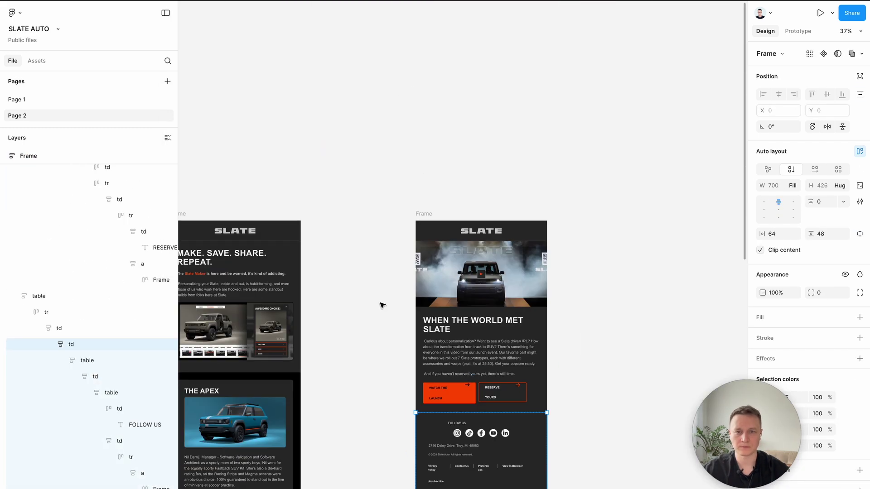
Step: Move the "When the World Met Slate" copy beside the "Make. Save. Share. Repeat." copy and shift both copies farther from the originals
click(424, 213)
drag(424, 213, 334, 215)
scroll(353, 213, down, 2)
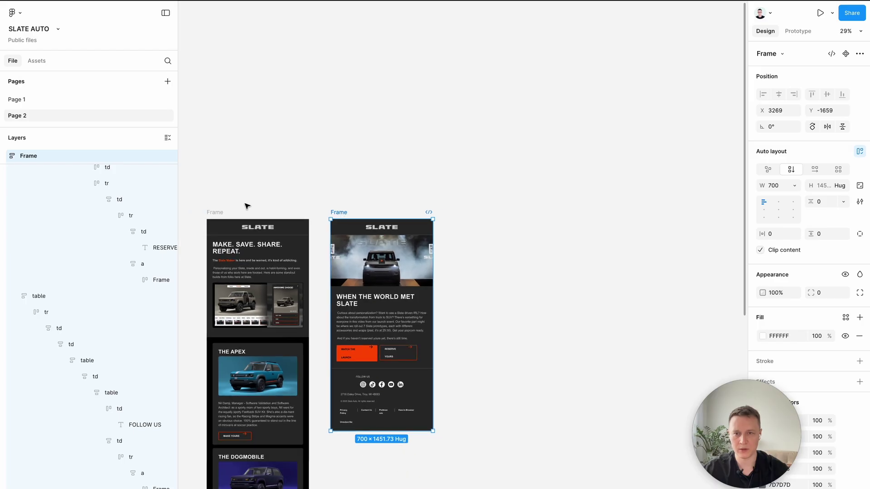
shift+click(217, 212)
scroll(645, 144, left, 5)
click(645, 144)
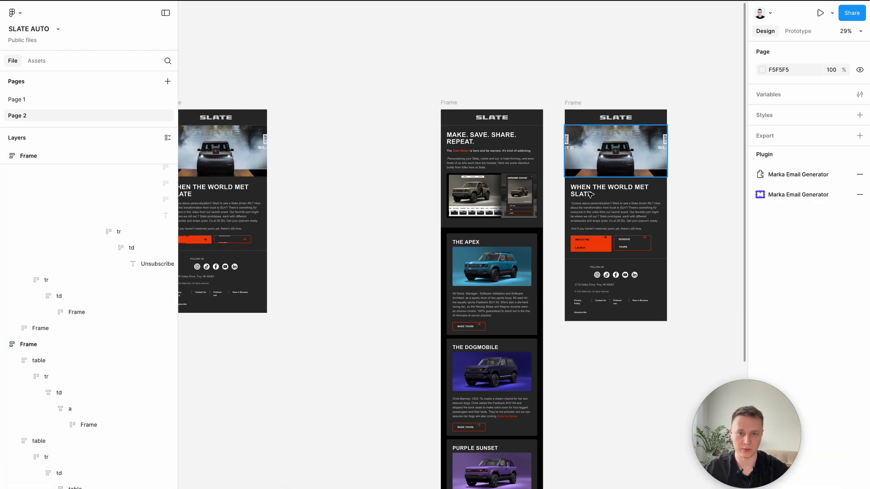
Step: Shorten the heading of the "Make. Save. Share. Repeat." email copy to "MAKE"
scroll(521, 145, up, 5)
ctrl+click(441, 130)
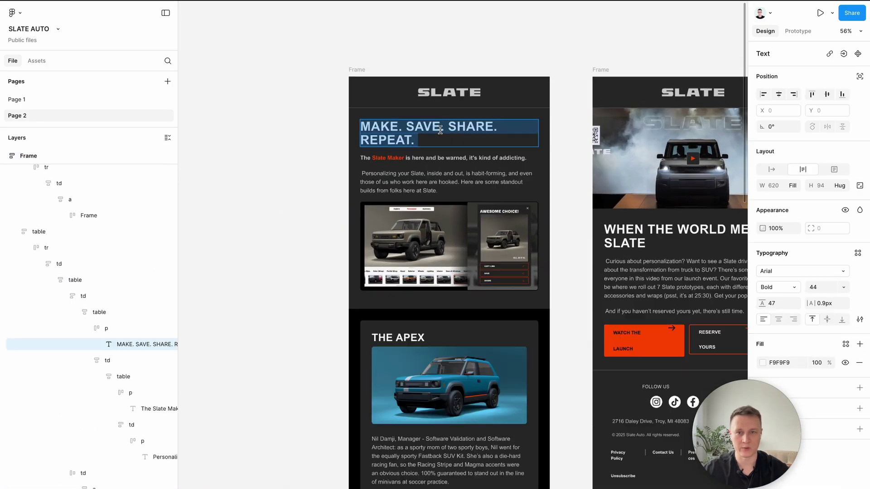
scroll(438, 130, up, 3)
double_click(409, 144)
drag(410, 144, 471, 122)
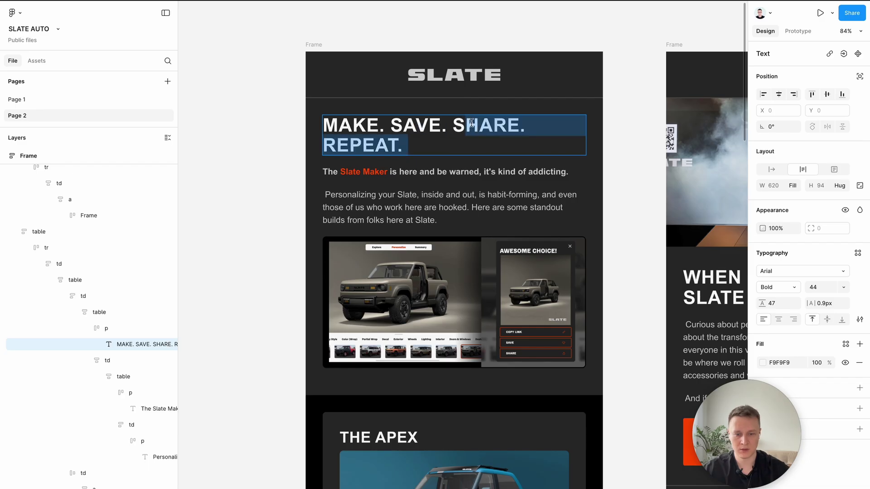
key(BackSpace)
key(BackSpace)
key(BackSpace)
key(BackSpace)
key(BackSpace)
key(BackSpace)
key(BackSpace)
key(BackSpace)
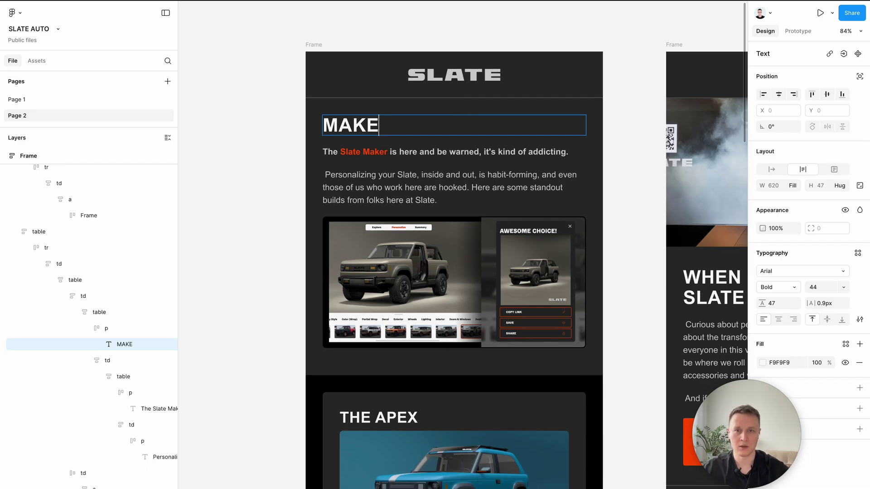
key(Escape)
key(Escape)
click(647, 211)
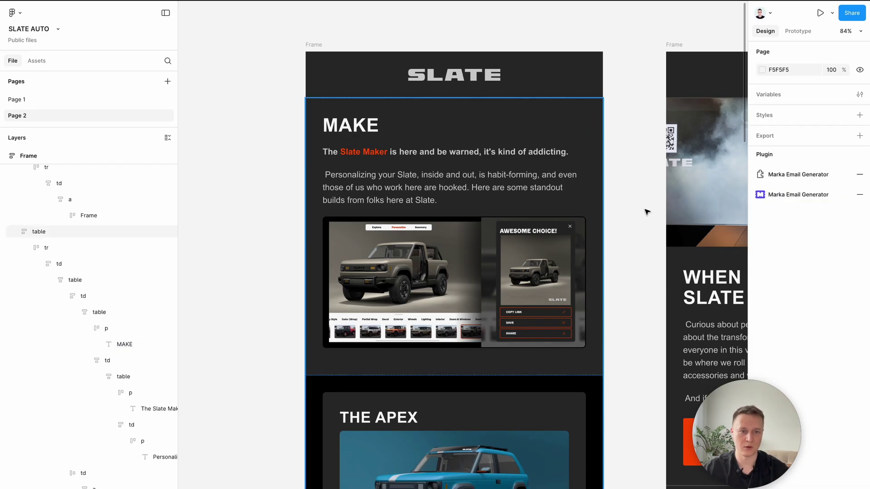
Step: Run the Marka Email Generator plugin and preview the email copy with the "MAKE" heading
click(761, 194)
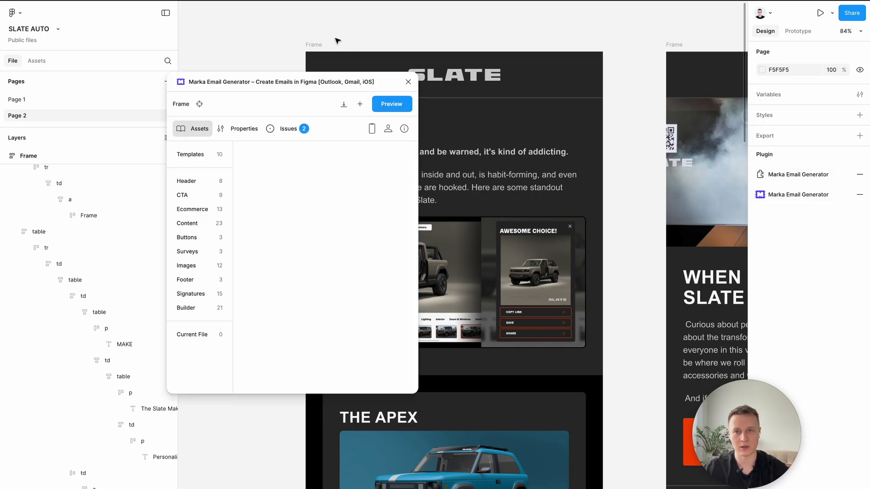
click(382, 108)
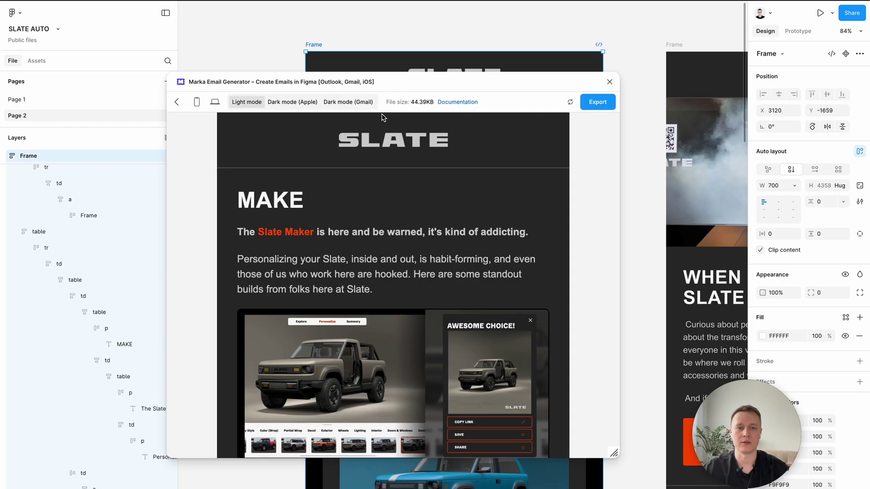
scroll(453, 295, down, 10)
Step: Narrow the preview to mobile width, examine the responsive layout from the heading to the footer, and close the plugin
drag(612, 449, 398, 474)
scroll(348, 288, up, 10)
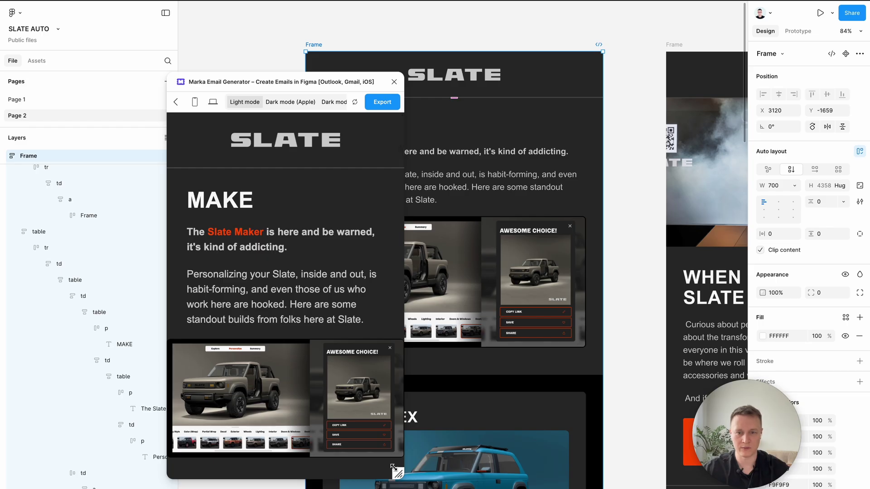
drag(398, 474, 379, 468)
scroll(305, 315, down, 15)
scroll(306, 315, down, 15)
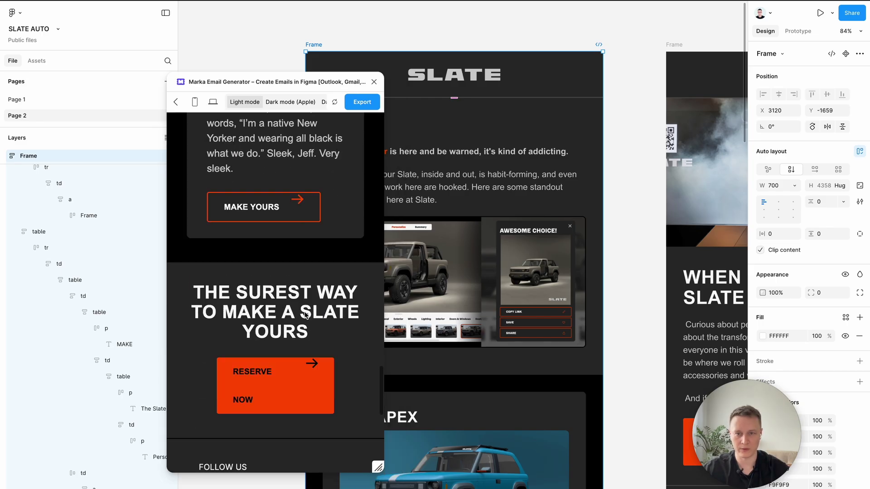
scroll(306, 315, up, 5)
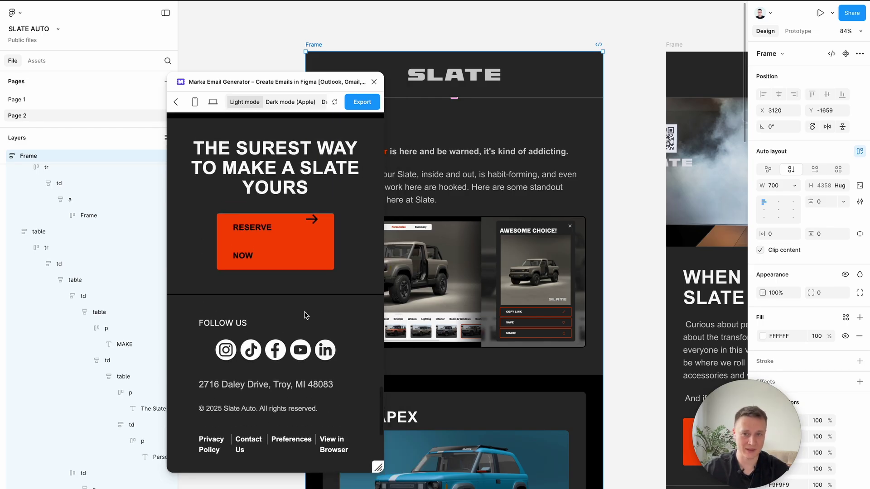
scroll(316, 368, down, 5)
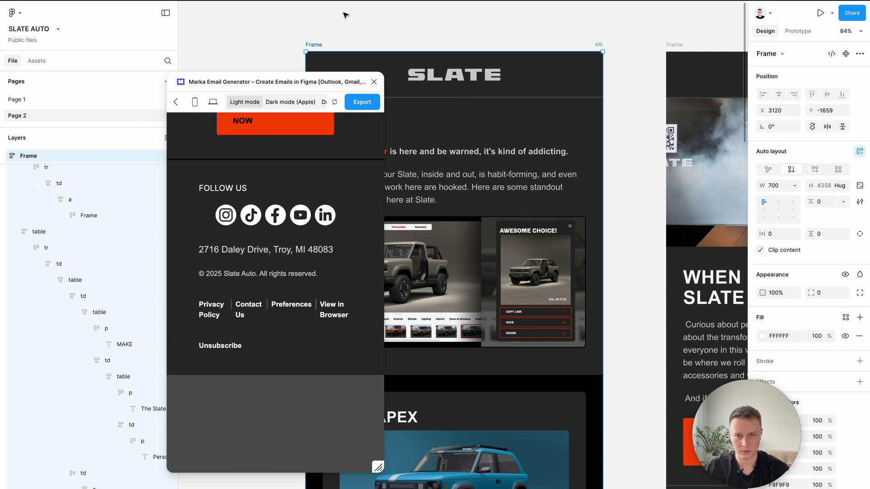
click(374, 81)
Step: Copy the entire outlined "MAKE YOURS" button frame from The Apex section onto free canvas beyond the email copies
scroll(642, 336, down, 5)
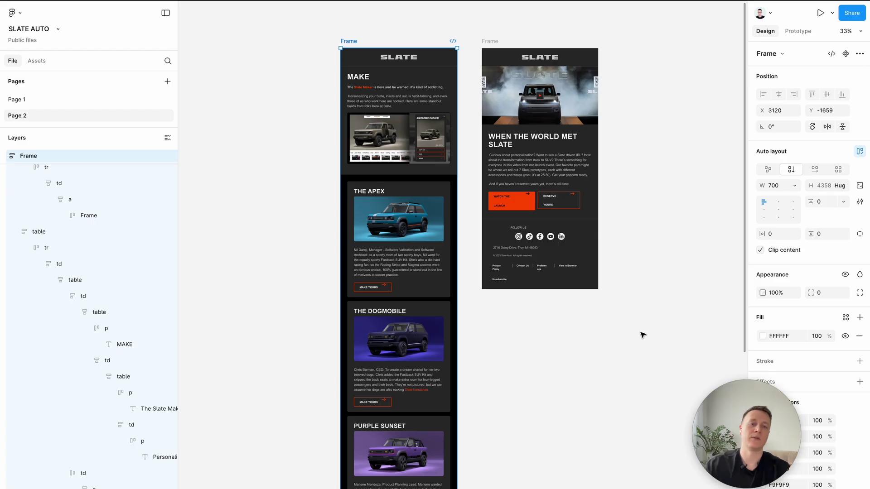
scroll(535, 285, up, 3)
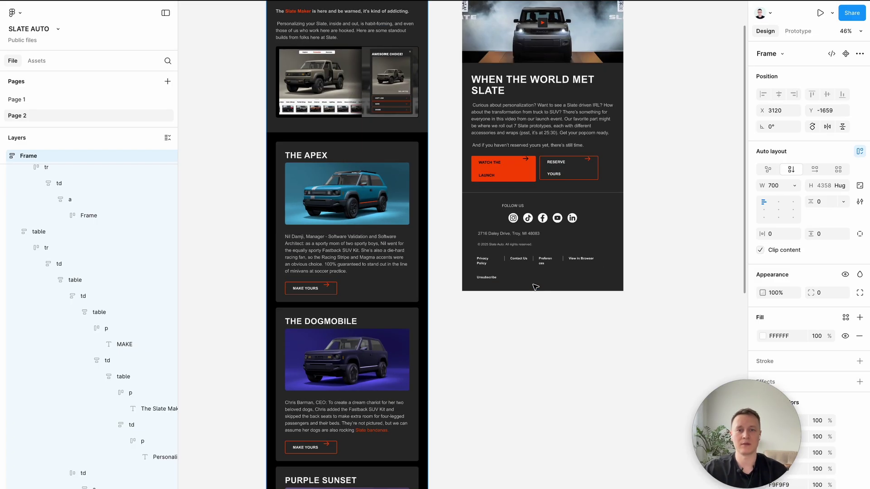
scroll(535, 287, down, 3)
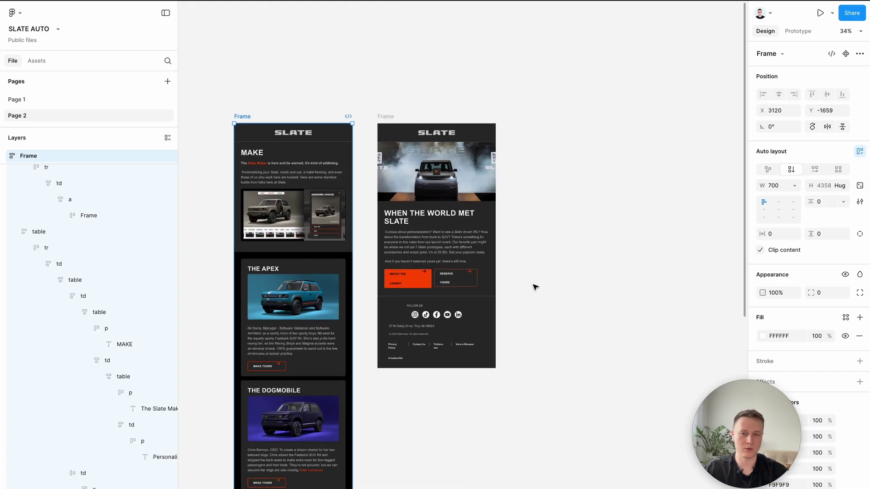
scroll(384, 299, down, 2)
scroll(384, 299, left, 3)
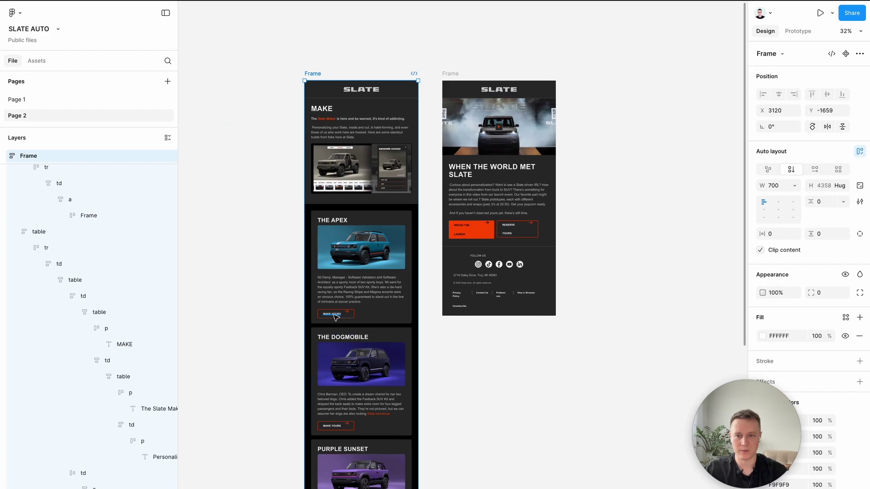
super+click(334, 318)
scroll(335, 317, up, 4)
key(shift+Return)
key(shift+Return)
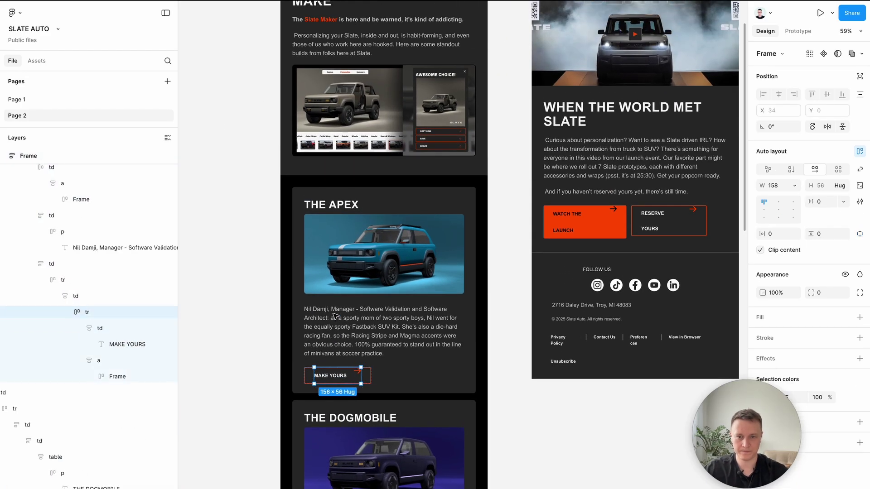
scroll(335, 317, down, 5)
scroll(335, 317, up, 2)
scroll(335, 317, right, 2)
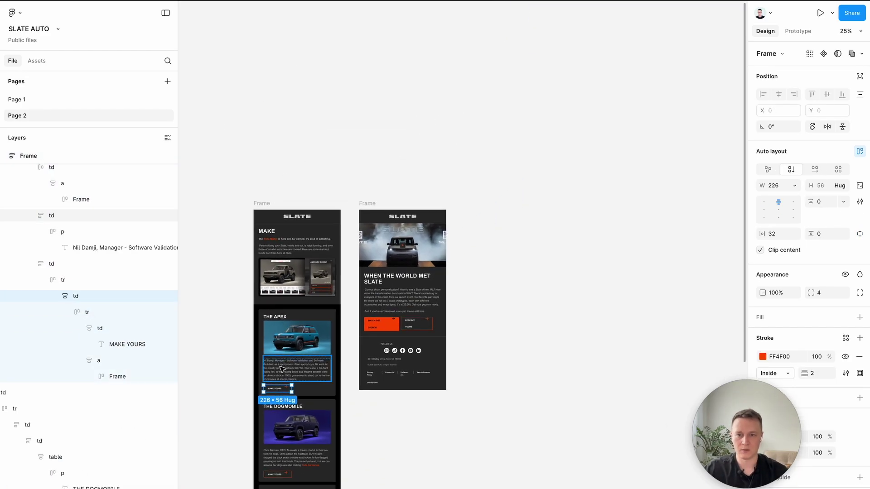
drag(594, 226, 540, 219)
scroll(501, 301, up, 3)
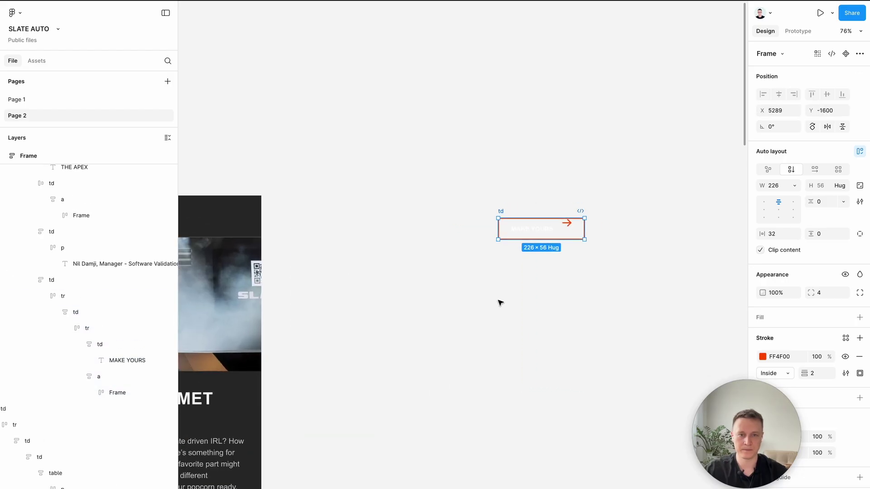
Step: Copy the entire orange "RESERVE NOW" button frame from the "MAKE" email and place it beside the copied "MAKE YOURS" button
scroll(476, 342, down, 3)
scroll(476, 342, down, 2)
scroll(476, 341, left, 2)
scroll(476, 341, left, 4)
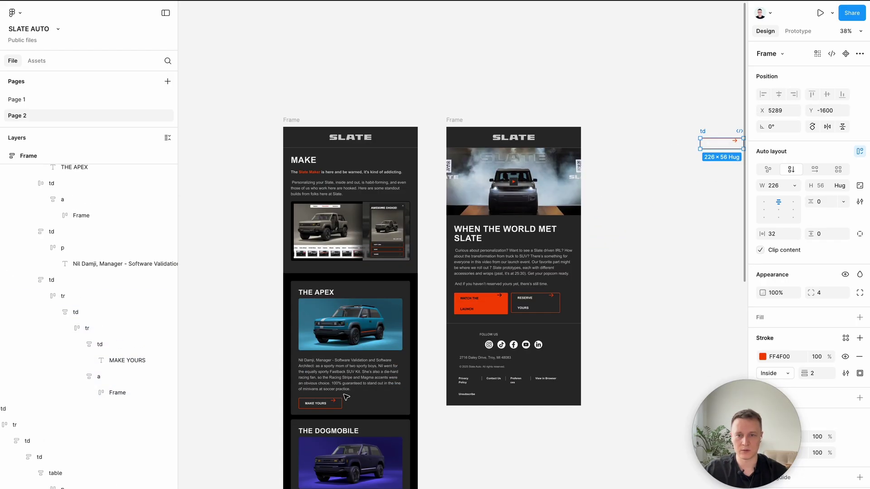
scroll(408, 362, down, 6)
scroll(346, 396, down, 4)
scroll(346, 397, left, 3)
scroll(406, 332, up, 3)
scroll(406, 332, right, 4)
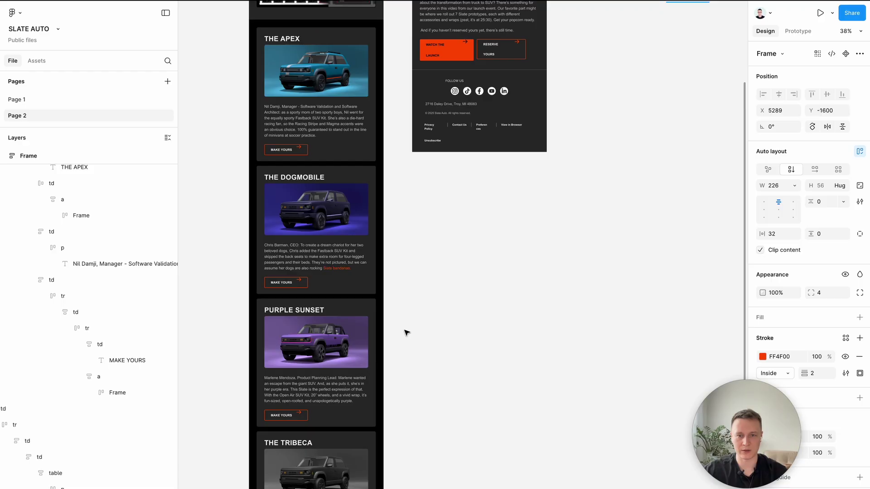
scroll(426, 377, down, 4)
scroll(426, 376, left, 3)
ctrl+click(442, 417)
key(shift+Return)
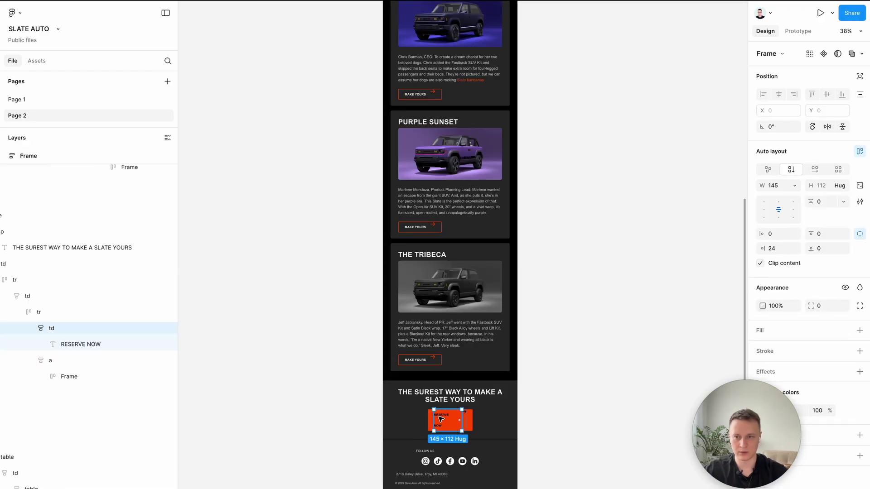
key(shift+Return)
key(shift+Return)
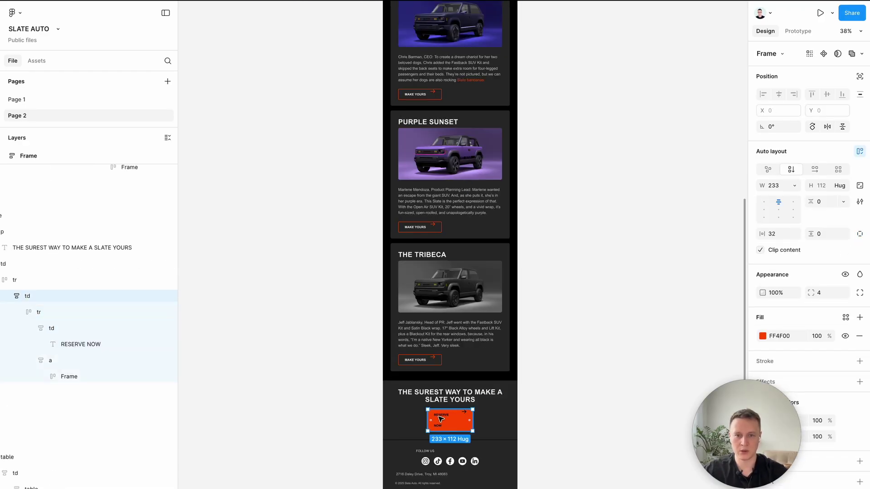
scroll(439, 417, down, 5)
scroll(627, 165, up, 5)
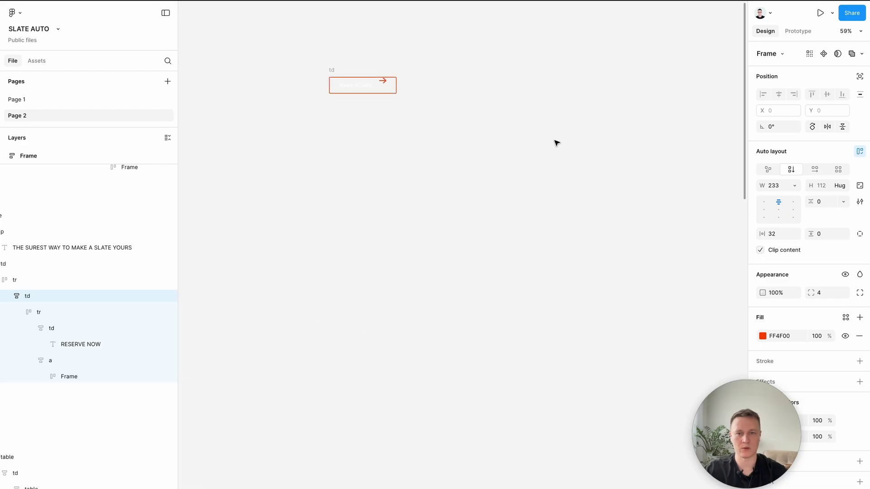
click(474, 171)
key(ctrl+v)
drag(458, 272, 449, 114)
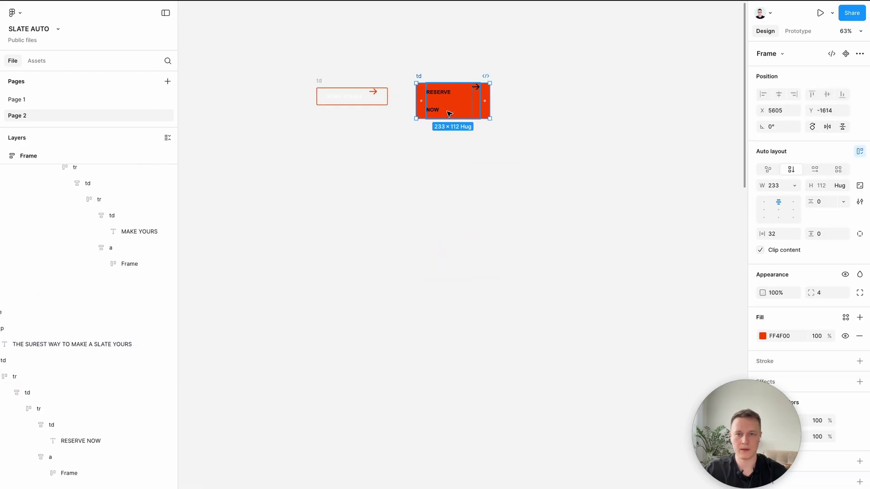
Step: Draw a new frame about 233 × 51 directly below the copied "RESERVE NOW" button, matching its width
scroll(435, 168, up, 2)
scroll(435, 167, left, 3)
scroll(435, 167, down, 2)
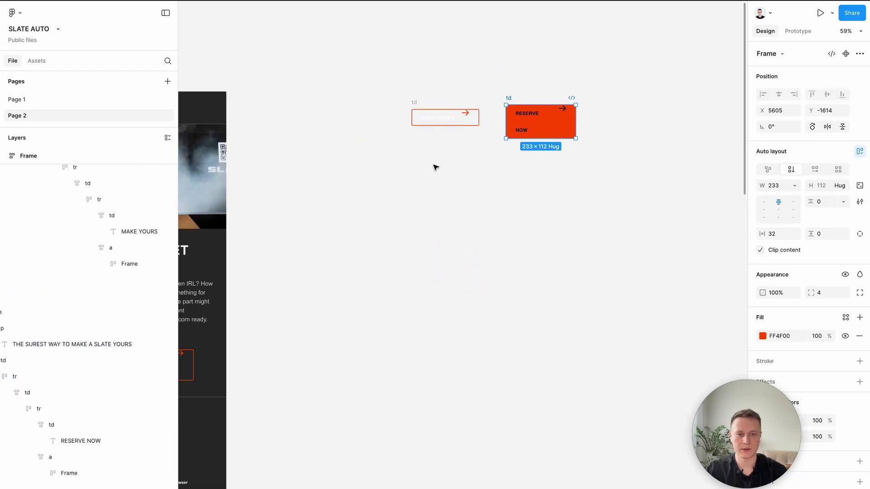
scroll(435, 168, right, 2)
scroll(435, 168, up, 3)
scroll(435, 167, down, 2)
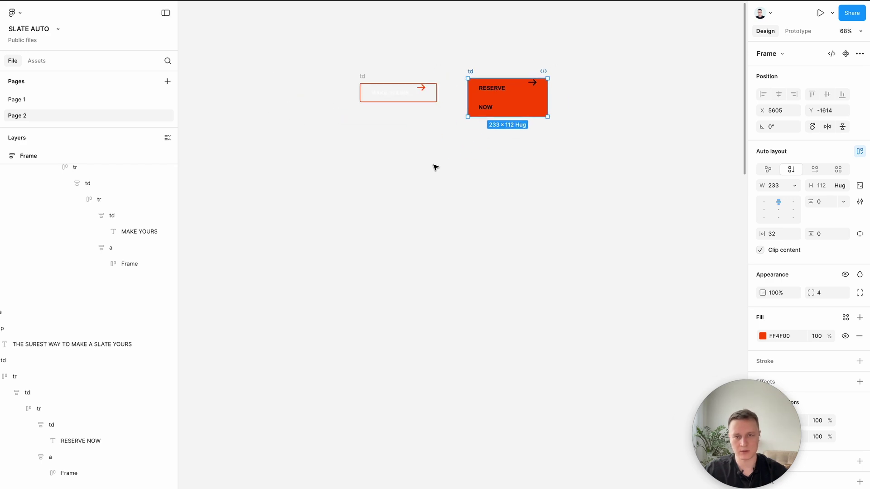
scroll(491, 200, up, 1)
scroll(491, 201, right, 1)
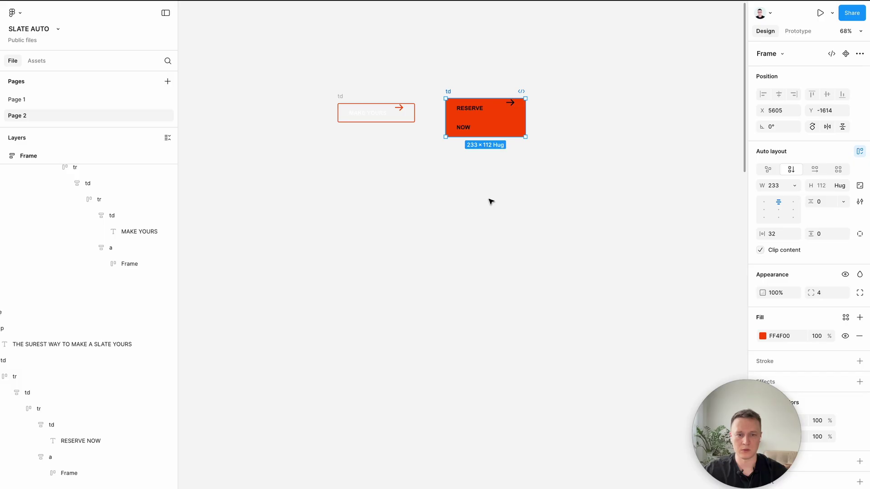
scroll(569, 132, up, 5)
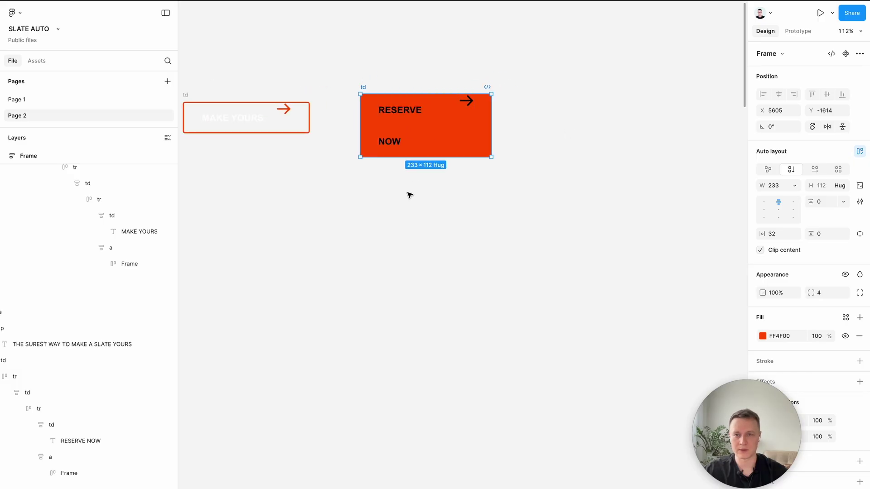
key(f)
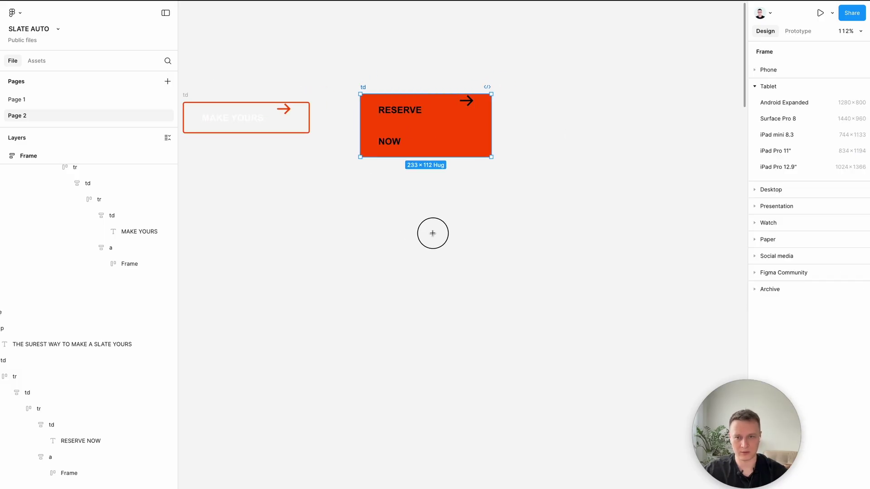
drag(360, 186, 491, 214)
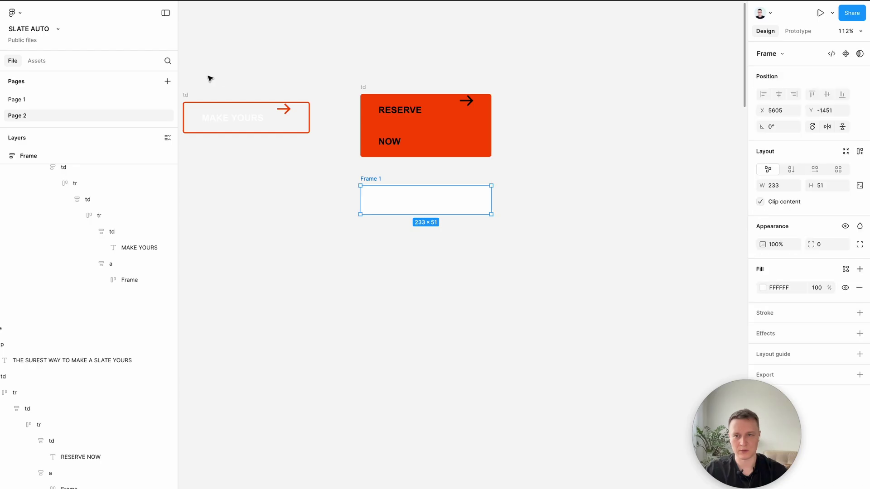
Step: Check the copied "MAKE YOURS" button's size and set the new frame's height to 56
click(187, 94)
click(456, 208)
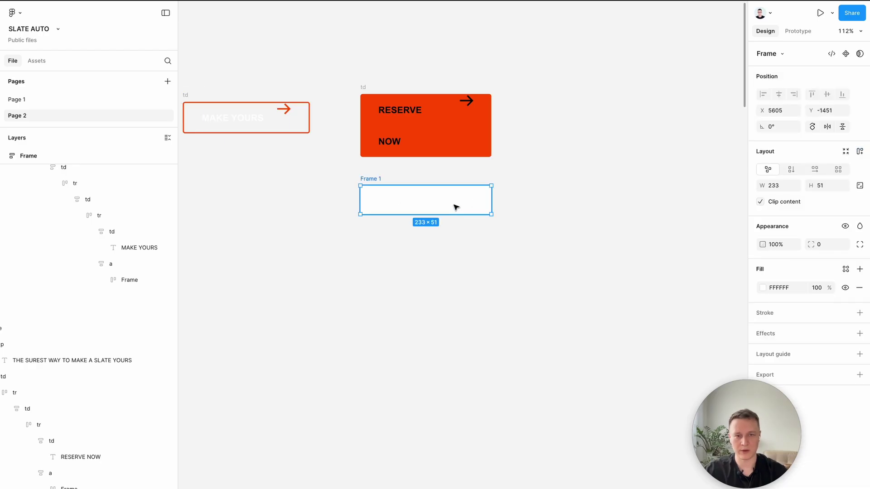
click(838, 191)
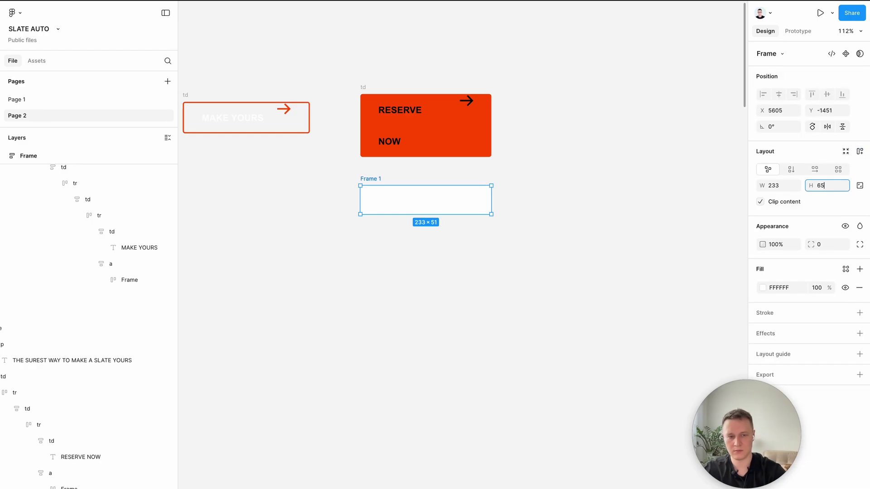
key(Tab)
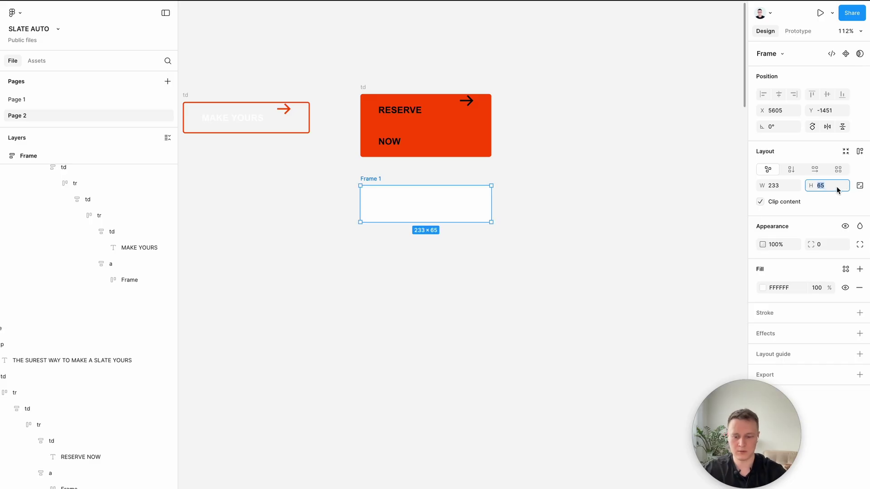
text(56)
key(Return)
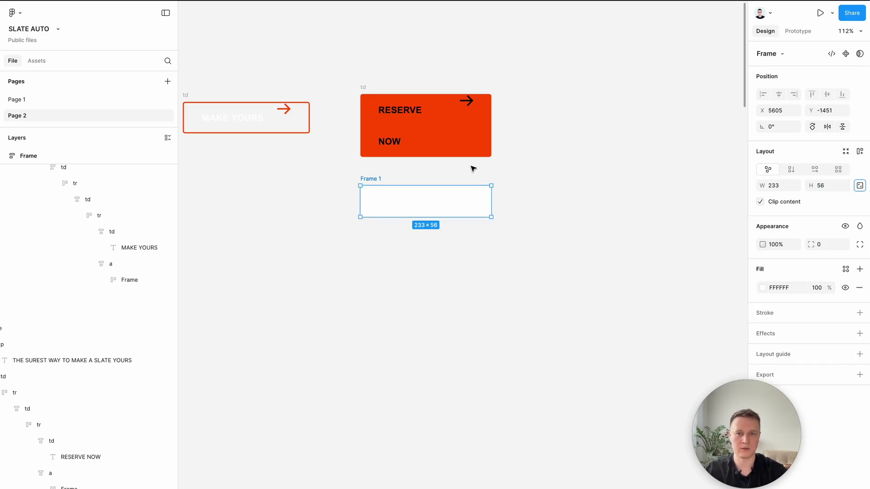
Step: Fill the new frame with the "RESERVE NOW" button's orange (FF4F00) and set its corner radius to 4
click(189, 97)
click(404, 199)
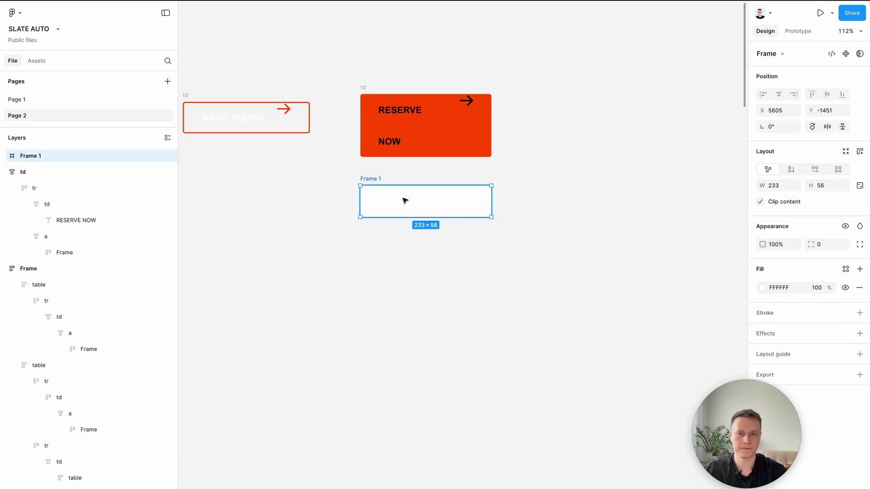
key(i)
click(466, 137)
click(824, 248)
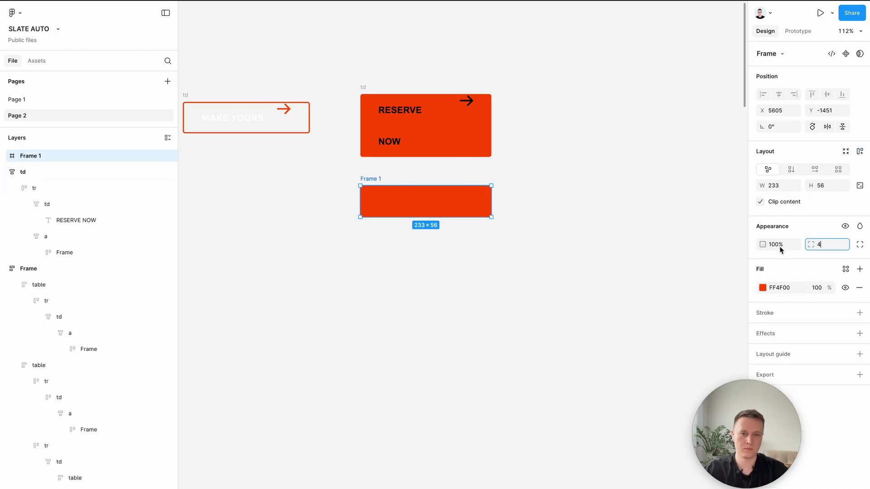
click(557, 241)
Step: Copy the "RESERVE NOW" text from the original orange button into the new frame and fit it on a single line
super+click(398, 112)
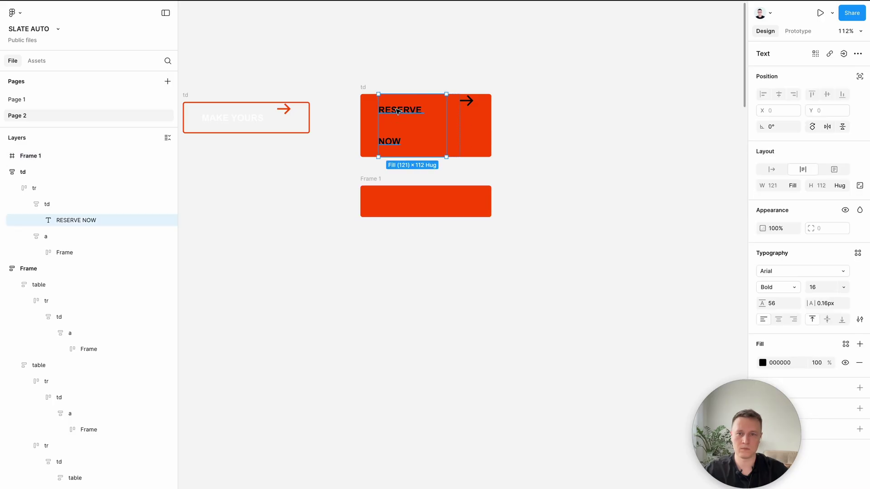
drag(398, 111, 421, 211)
double_click(485, 363)
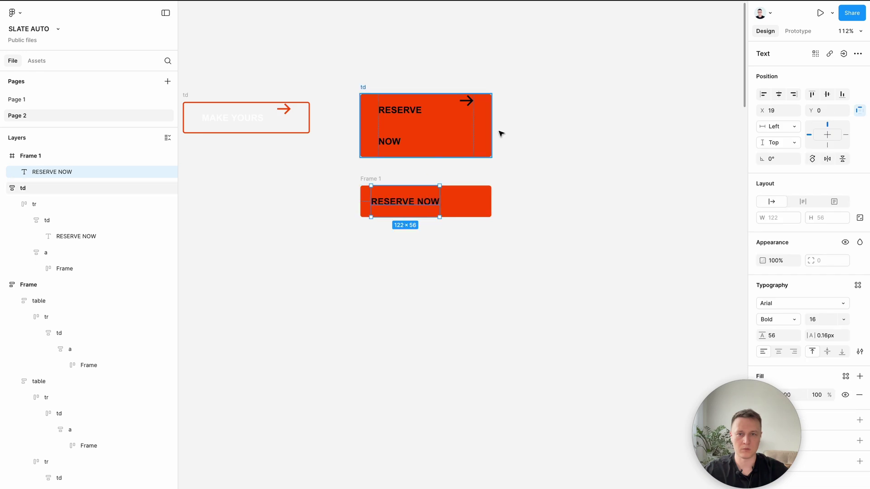
Step: Copy the black arrow from the original orange button into the new frame, beside the "RESERVE NOW" text
super+click(467, 99)
drag(467, 100, 463, 206)
click(407, 274)
Step: Check the new button's text and arrow layers, and apply auto layout to the whole frame
scroll(407, 274, up, 2)
click(365, 171)
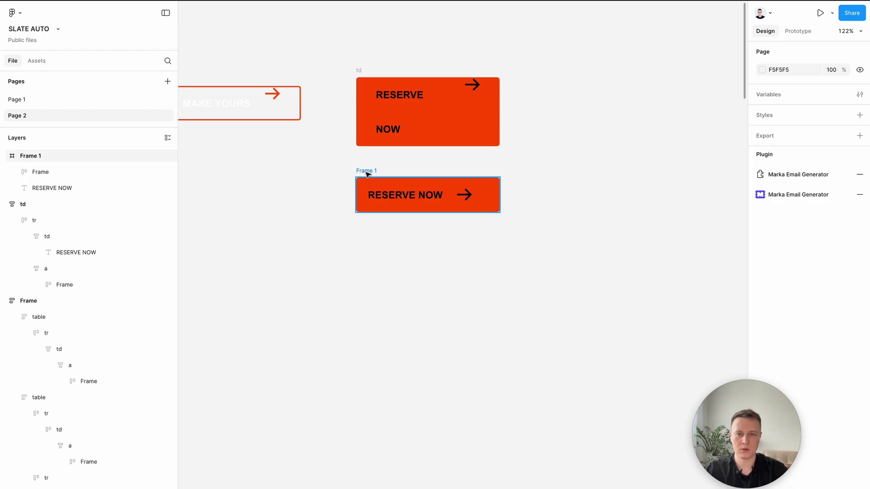
click(50, 170)
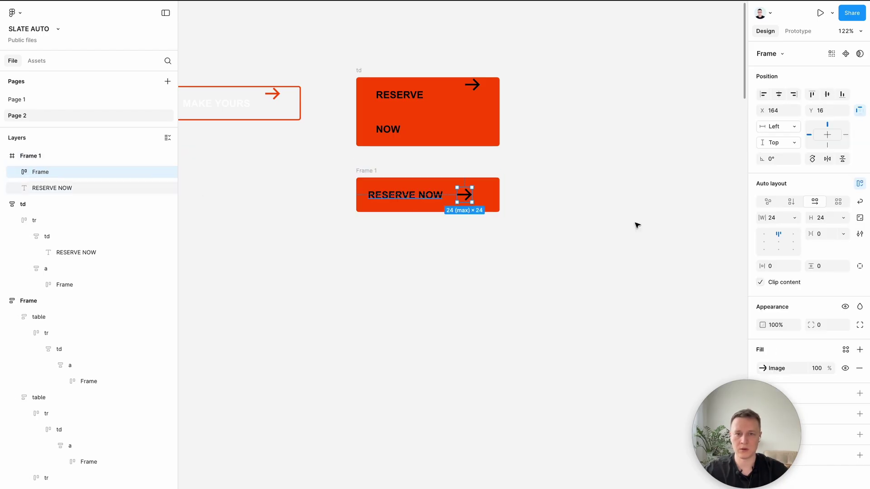
click(53, 188)
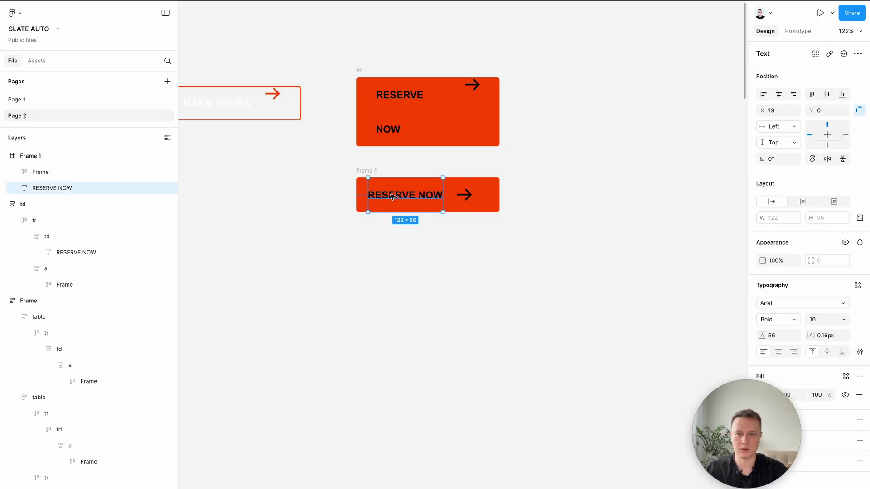
click(370, 171)
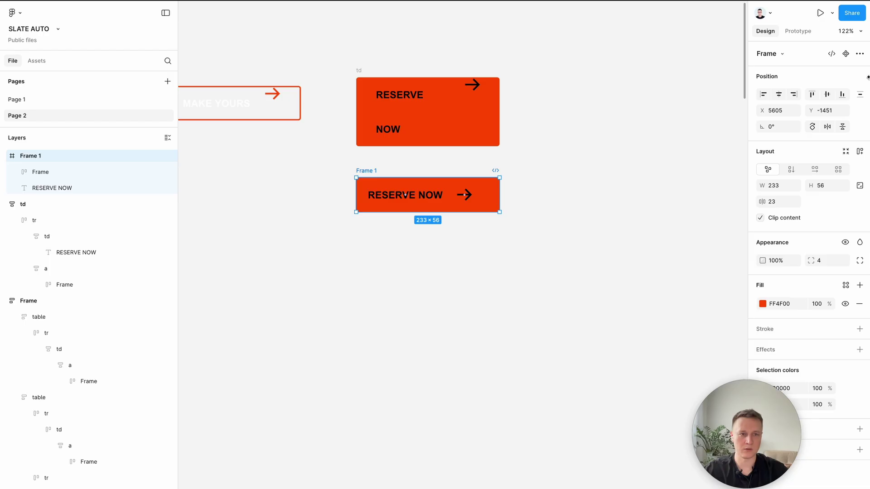
click(860, 152)
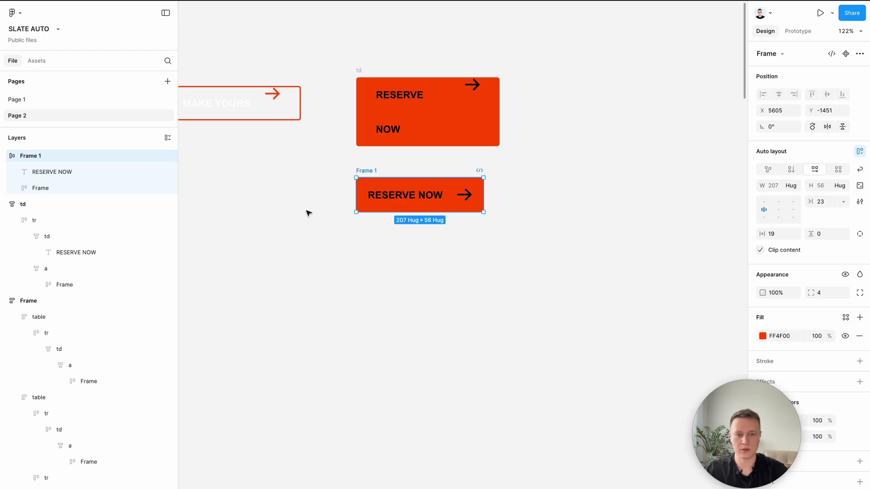
Step: Try a horizontal padding of 21 and an item gap of 24 on the rebuilt "RESERVE NOW" button
scroll(306, 213, up, 5)
click(414, 235)
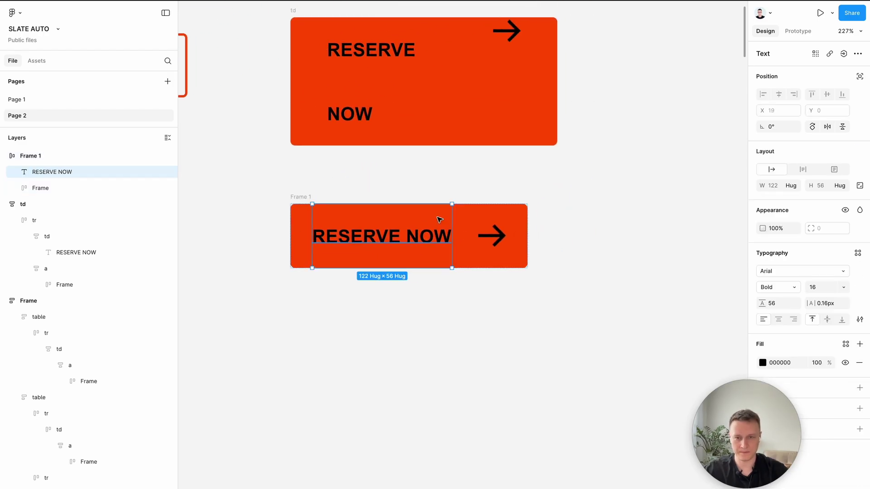
click(492, 236)
click(306, 202)
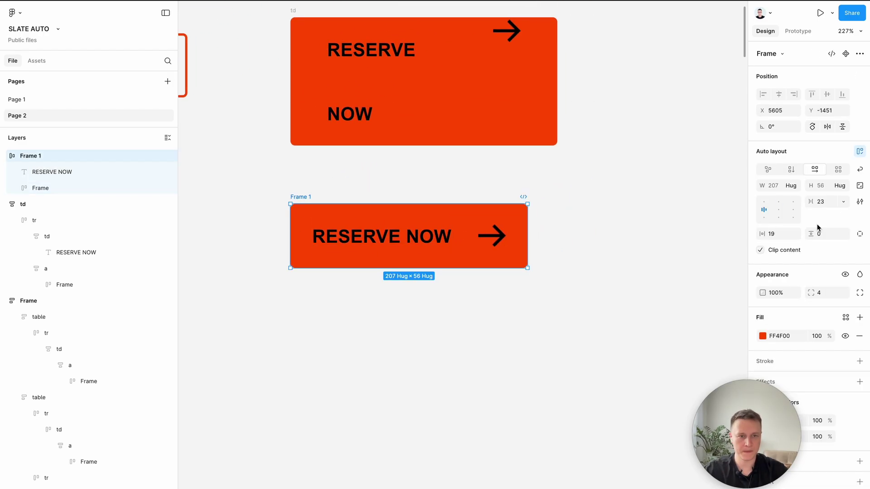
click(786, 235)
key(Up)
key(Up)
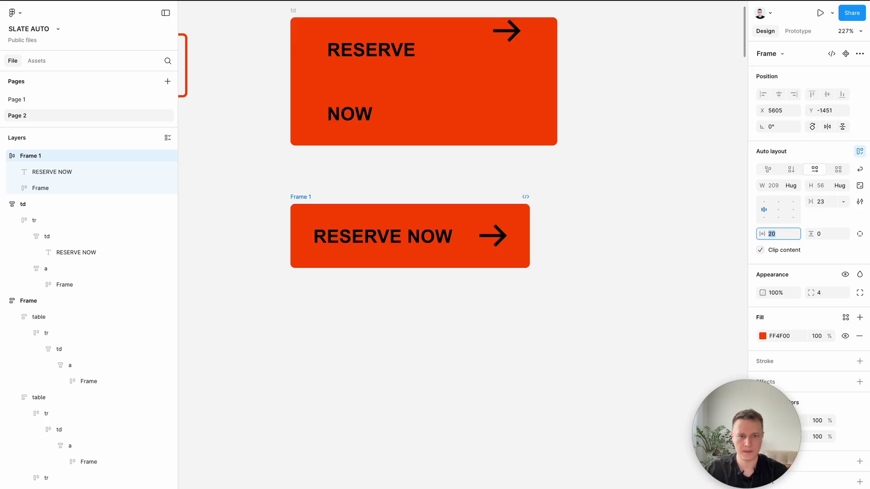
click(836, 201)
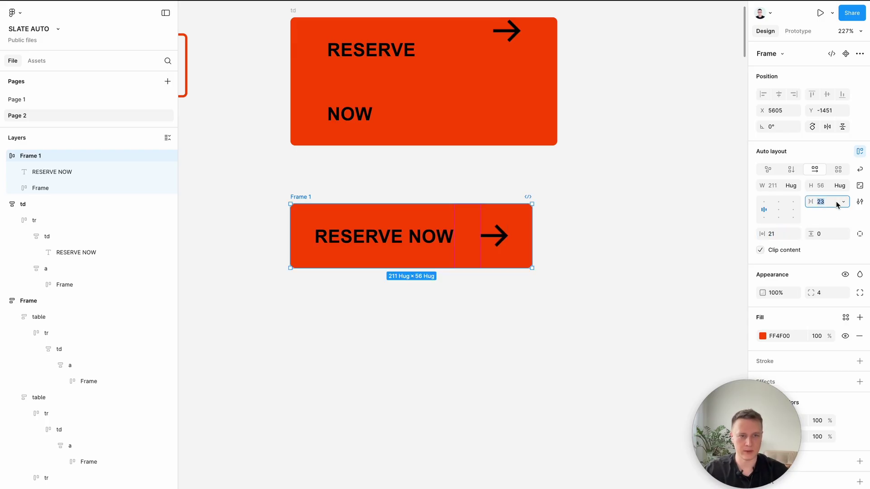
key(Up)
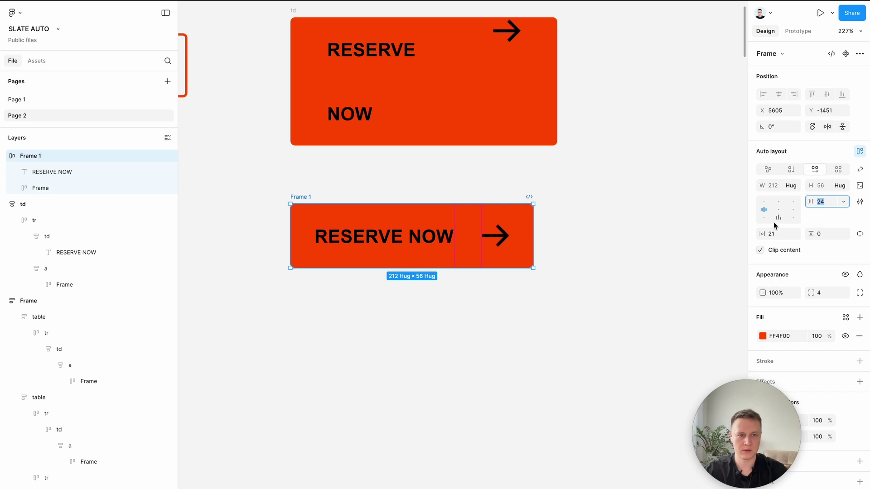
Step: Set the rebuilt button's auto layout to a horizontal padding of 28 and a gap of 12, with centered alignment
click(771, 233)
key(Down)
key(Down)
key(Down)
key(Down)
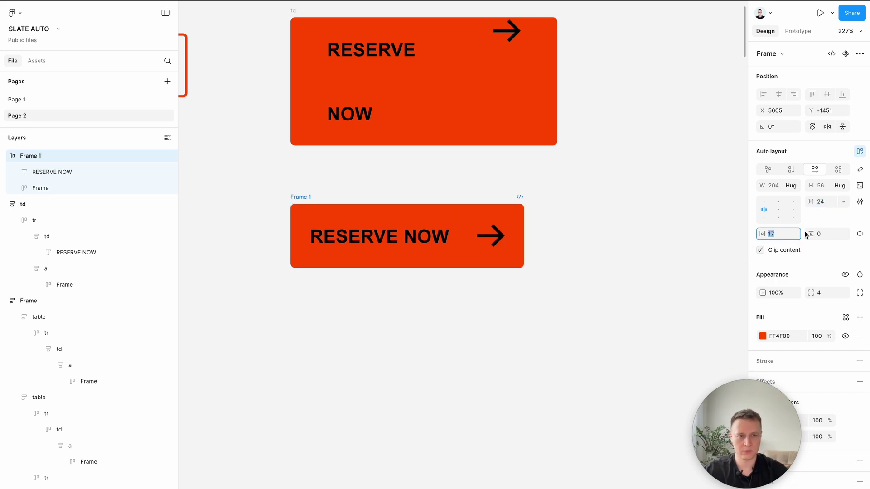
click(588, 341)
scroll(588, 342, down, 3)
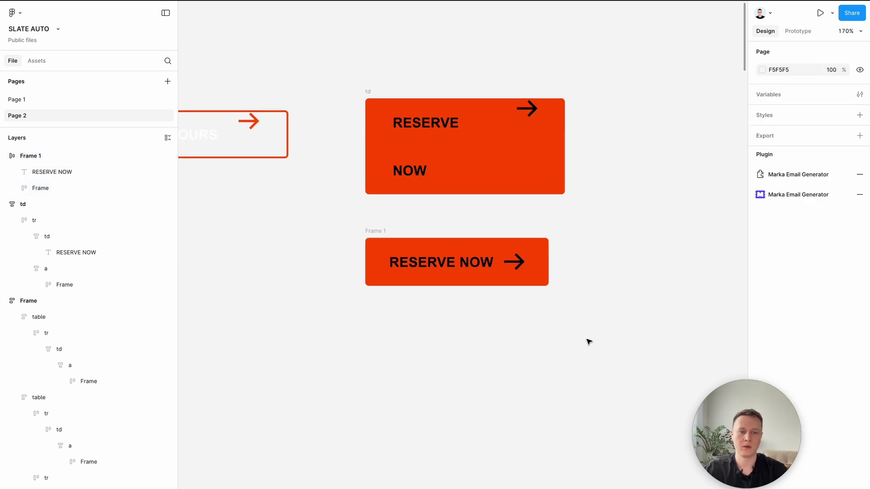
Step: Duplicate the rebuilt button directly below itself and swap the duplicate's orange fill to a stroke
drag(399, 162, 393, 245)
scroll(393, 244, left, 3)
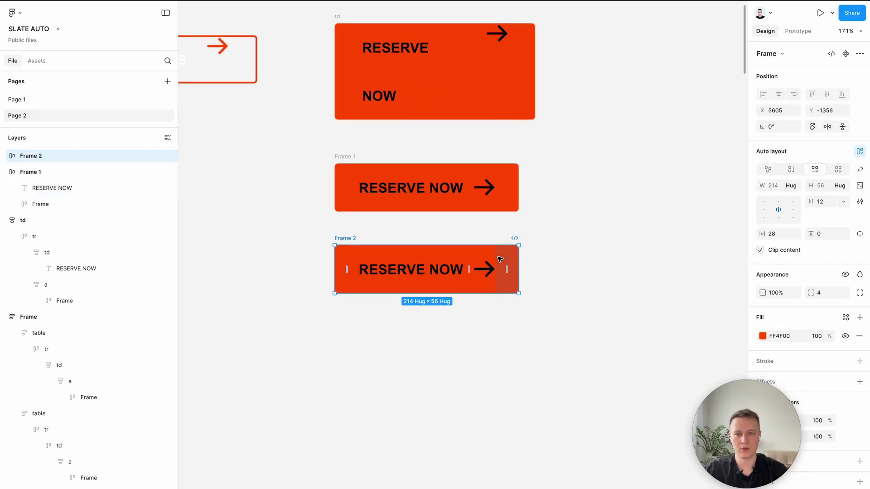
scroll(484, 259, right, 2)
scroll(484, 258, down, 1)
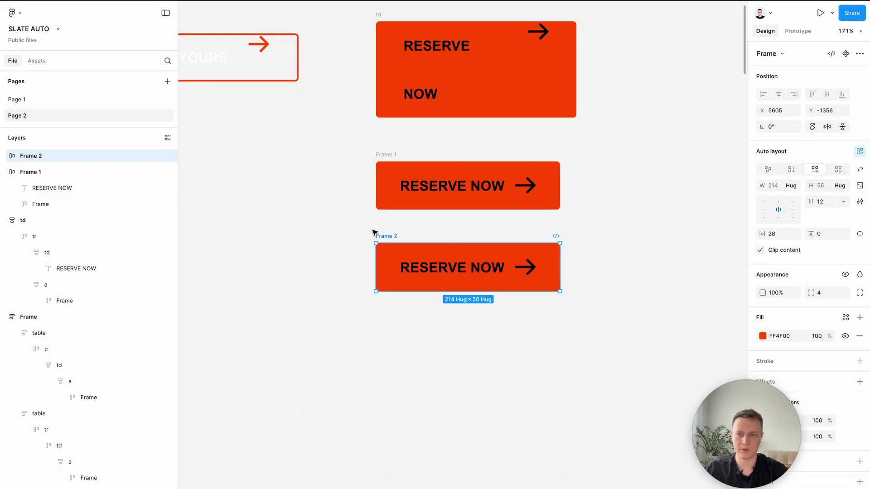
key(shift+x)
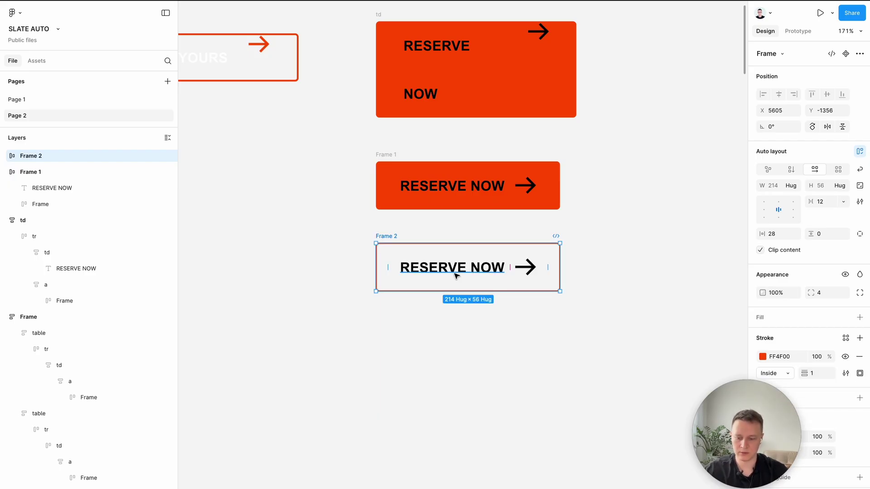
key(shift+x)
key(shift+x)
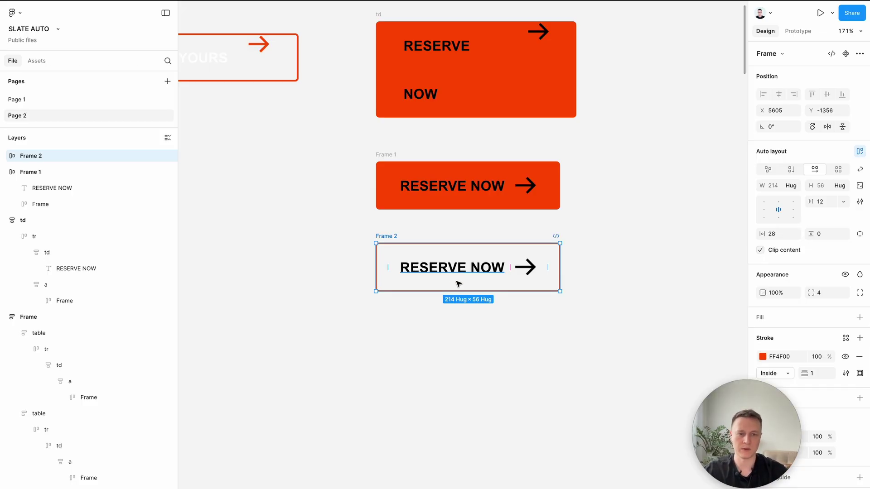
Step: Set the outlined duplicate button's stroke weight to 3
drag(812, 374, 810, 378)
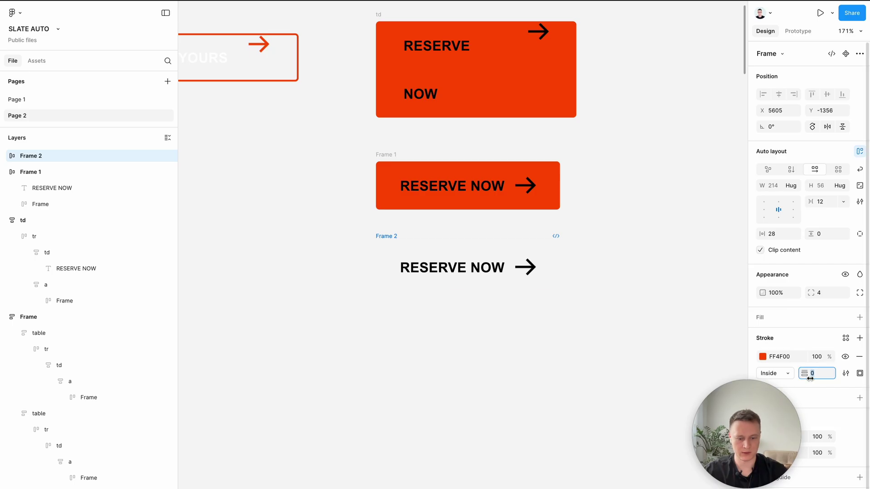
key(Up)
key(Up)
key(Up)
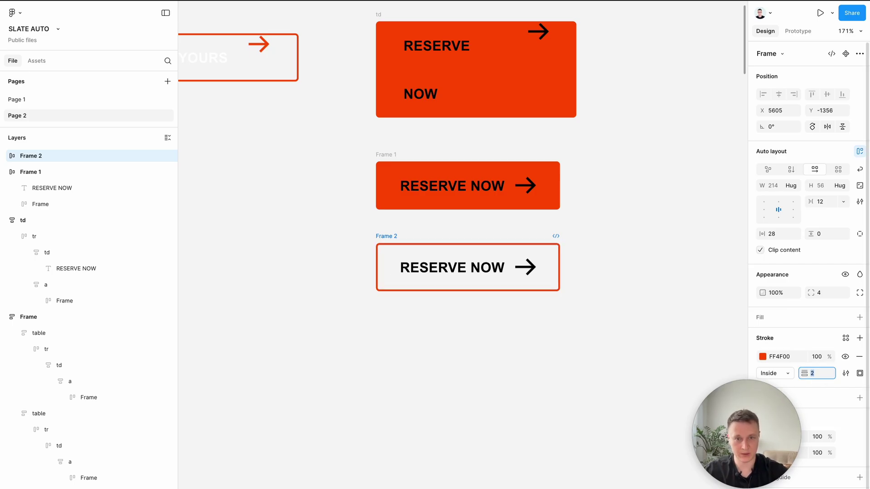
scroll(566, 305, up, 2)
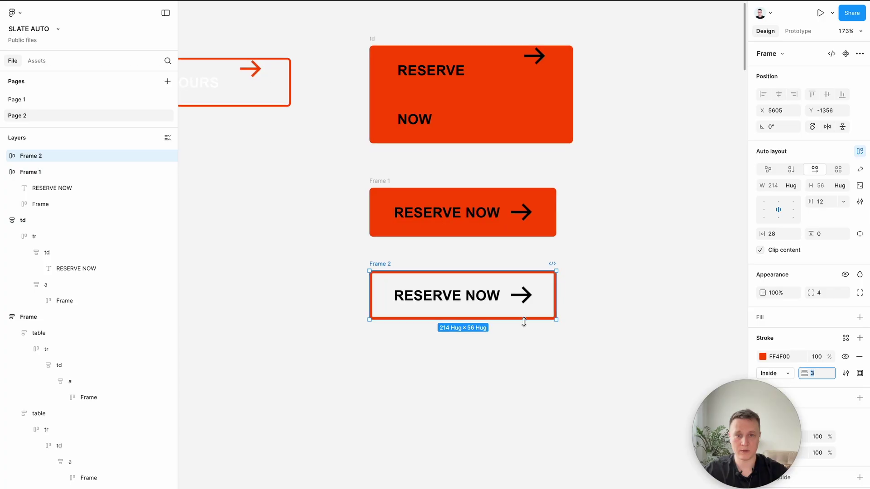
Step: Change the "RESERVE NOW" text color in the outlined button to white
click(516, 294)
scroll(720, 350, left, 4)
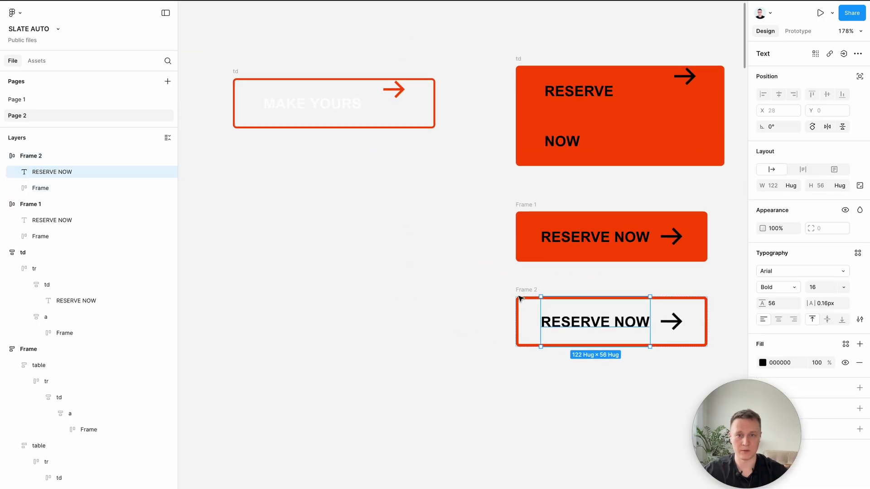
click(763, 363)
drag(636, 408, 548, 256)
click(395, 295)
scroll(395, 295, right, 8)
scroll(395, 295, down, 3)
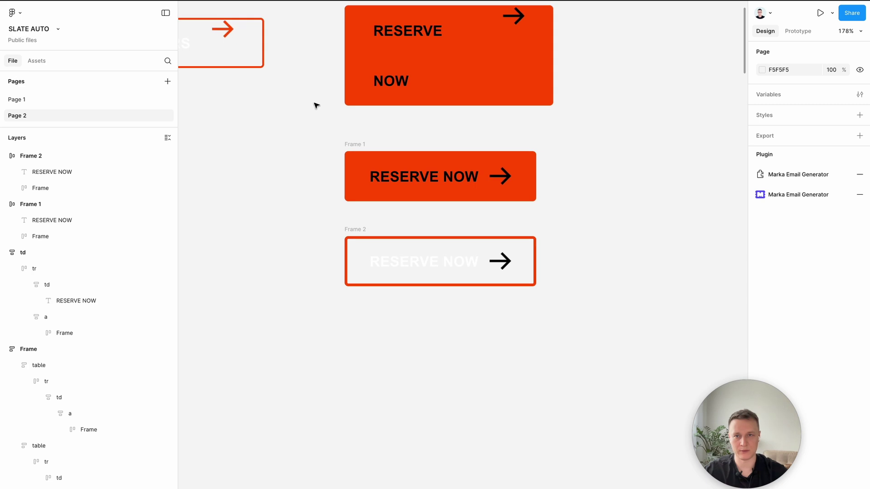
Step: Replace the outlined button's black arrow with the orange arrow copied from the "MAKE YOURS" button
click(223, 29)
key(ctrl+c)
click(356, 229)
key(ctrl+v)
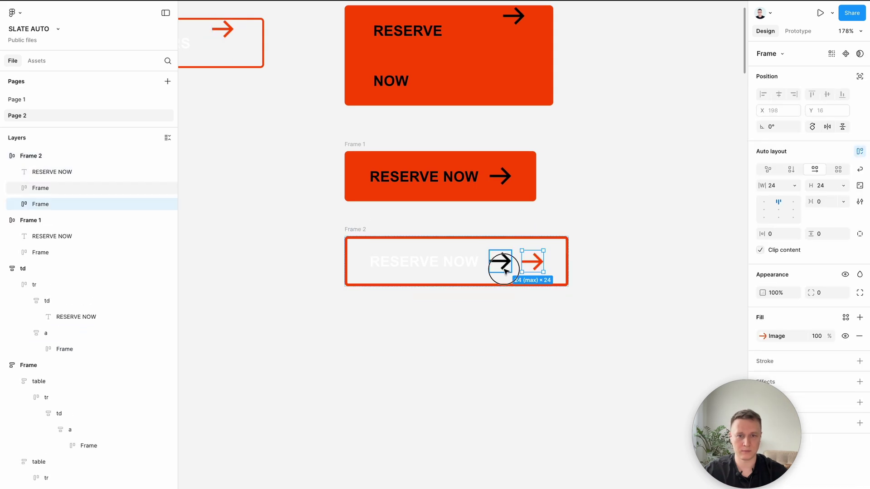
click(501, 260)
key(Delete)
scroll(506, 271, down, 3)
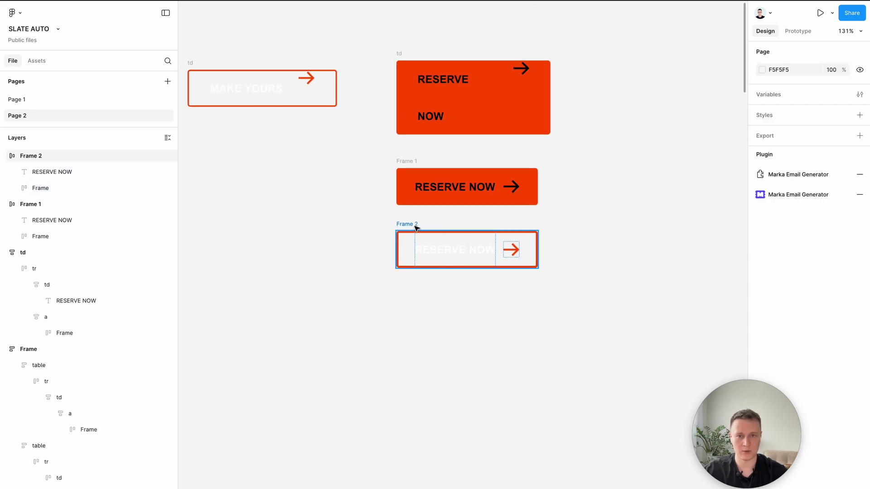
Step: Align the outlined button beside the filled one and move both rebuilt buttons away from the two original button copies
drag(414, 226, 576, 165)
shift+click(412, 167)
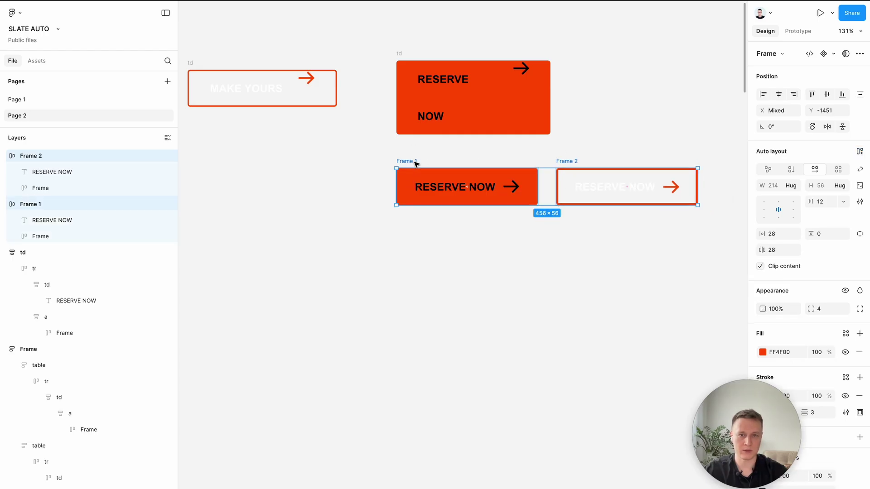
scroll(413, 166, down, 3)
drag(396, 265, 630, 193)
scroll(719, 141, down, 2)
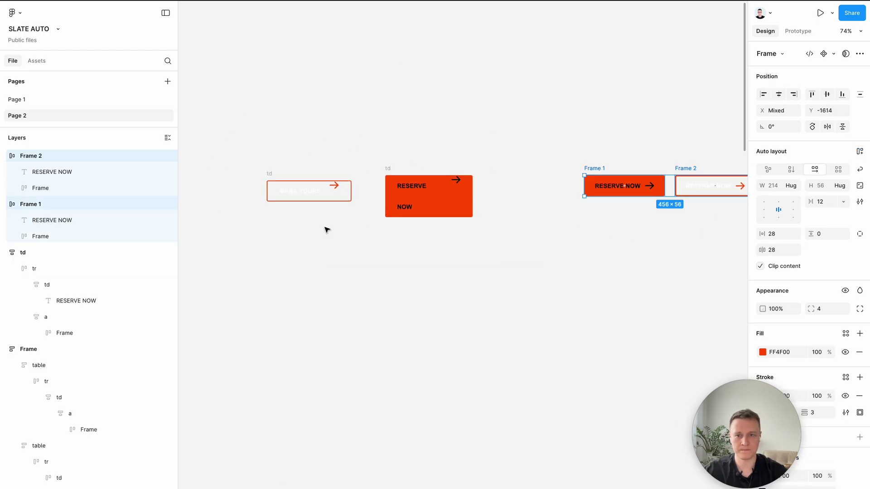
Step: Delete the copied original "MAKE YOURS" and "RESERVE NOW" buttons from the canvas
drag(233, 135, 521, 297)
key(Delete)
scroll(463, 270, down, 3)
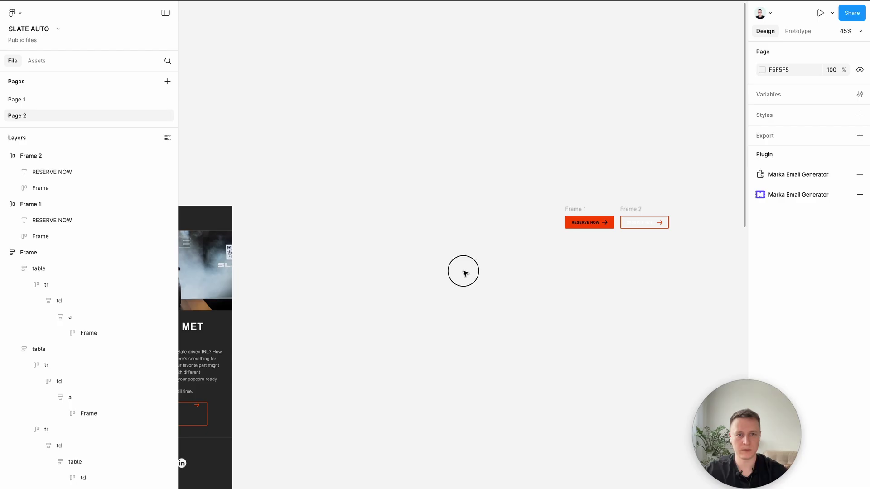
Step: Move both rebuilt buttons together closer to the "WHEN THE WORLD MET SLATE" email
drag(463, 271, 717, 210)
drag(599, 225, 476, 243)
scroll(575, 299, left, 5)
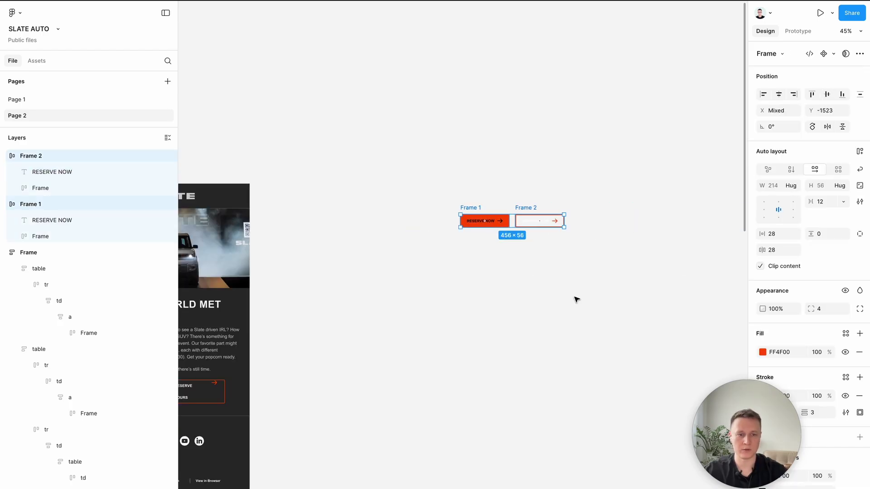
scroll(576, 299, left, 1)
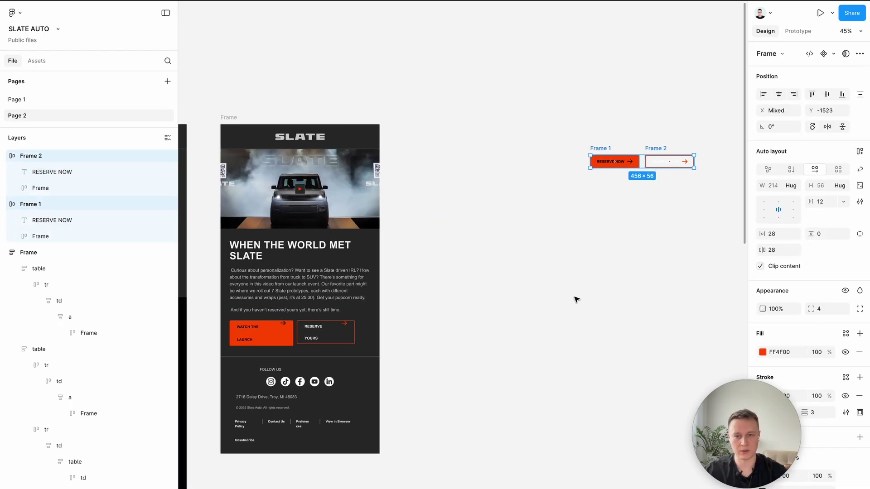
Step: Copy the entire footer table from the "WHEN THE WORLD MET SLATE" email onto free canvas below the two rebuilt buttons
scroll(576, 299, left, 3)
scroll(577, 299, down, 2)
click(342, 359)
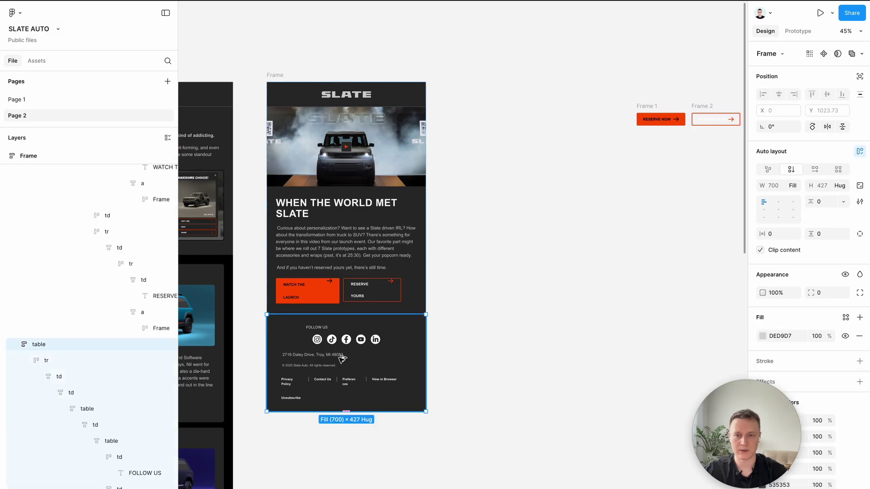
drag(342, 359, 674, 196)
scroll(676, 195, up, 3)
scroll(676, 195, right, 5)
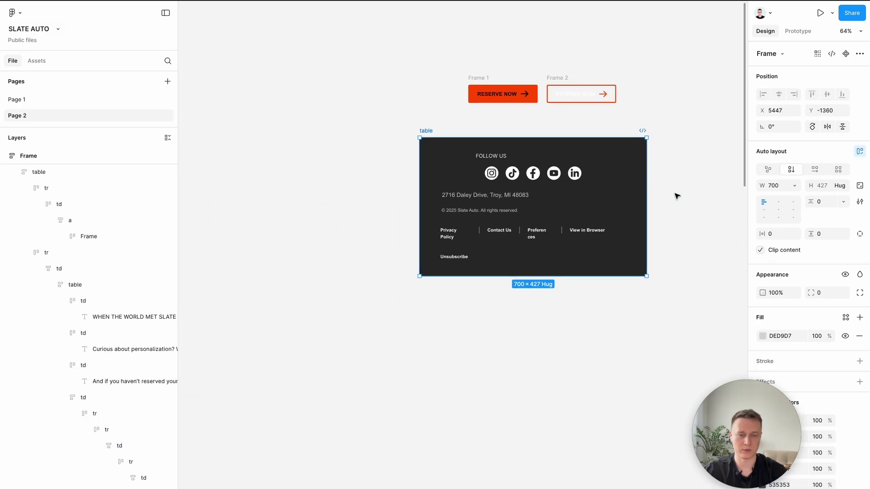
scroll(676, 195, up, 5)
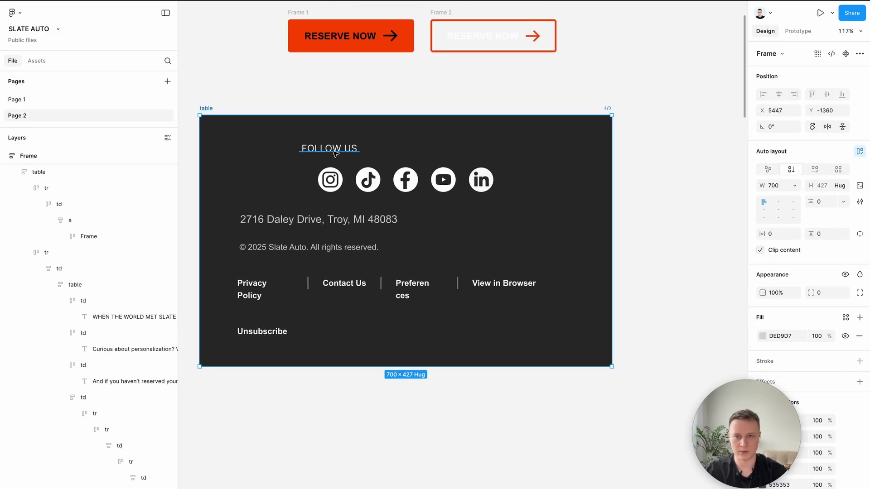
Step: Centre the "FOLLOW US" heading text above the social icons in the copied footer table
click(368, 178)
click(336, 149)
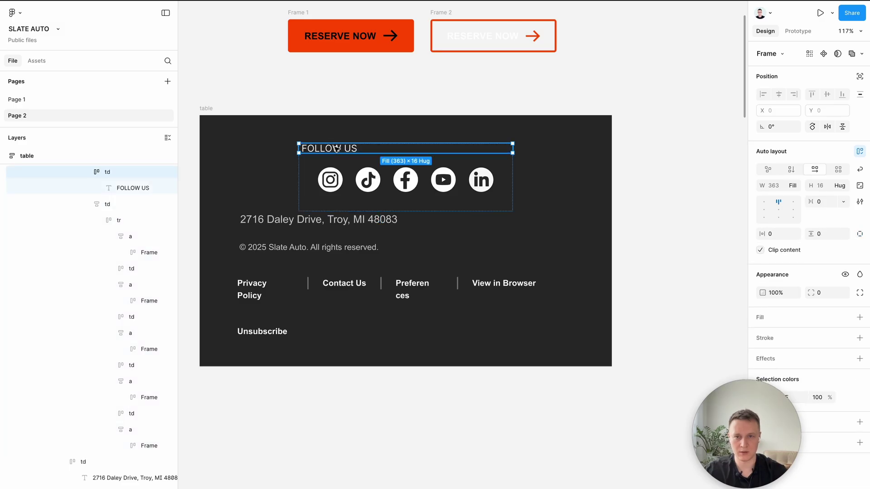
double_click(334, 149)
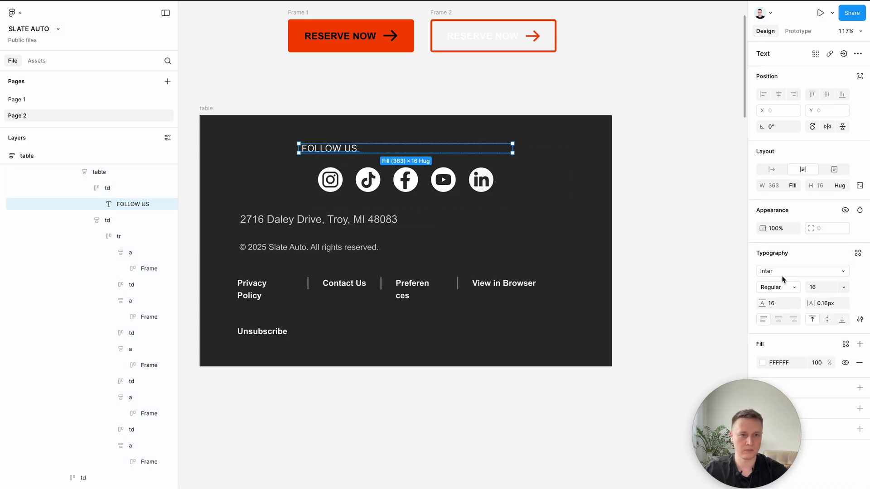
click(779, 319)
Step: Centre the text of the postal address line and the copyright line in the footer
click(371, 222)
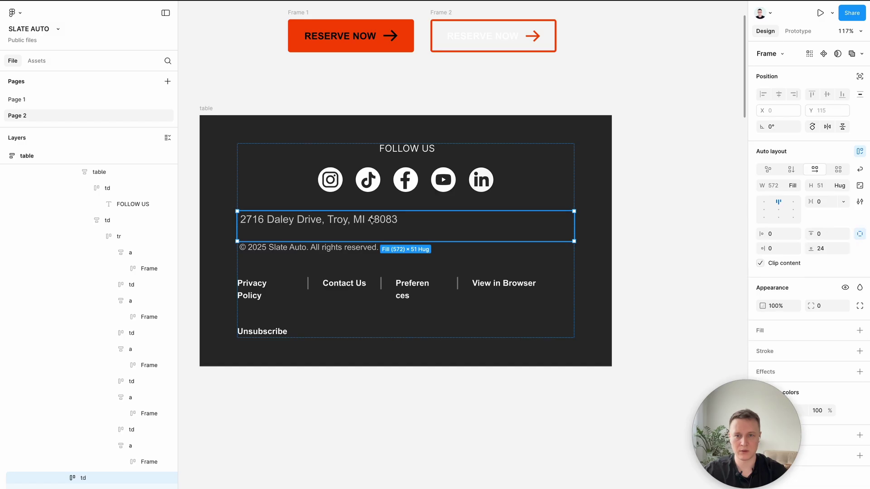
double_click(330, 258)
shift+click(317, 219)
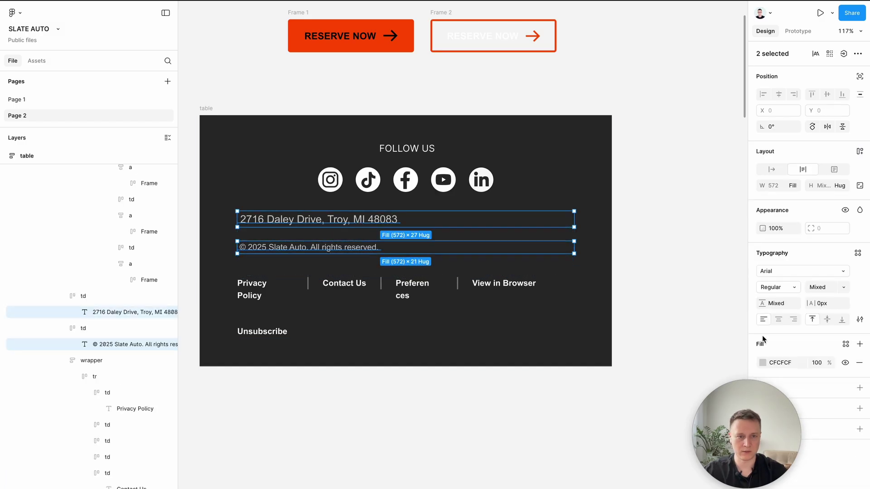
click(779, 320)
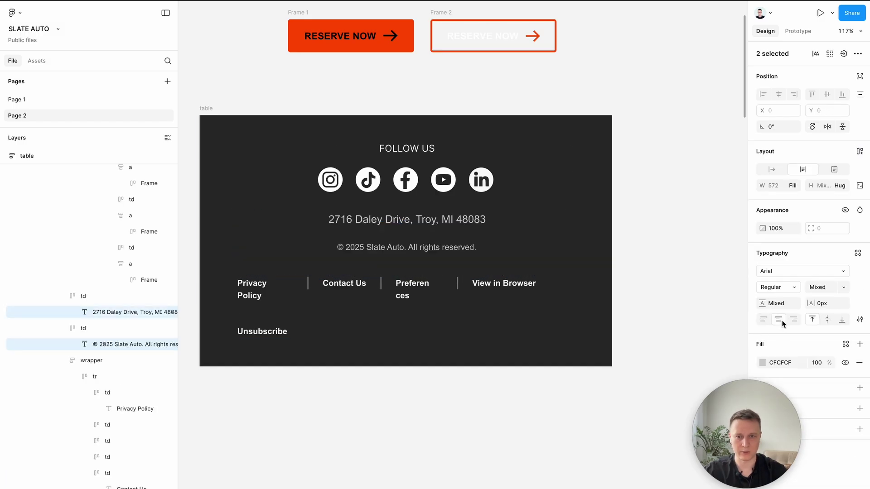
Step: Set the Privacy Policy, Contact Us, Preferences and View in Browser links to auto width and centre their text
click(342, 283)
click(281, 287)
shift+click(346, 284)
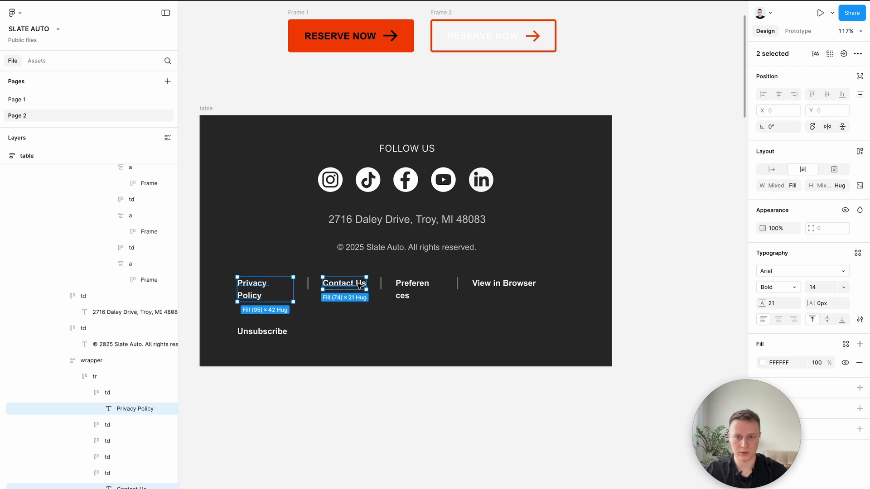
shift+click(409, 285)
shift+click(491, 284)
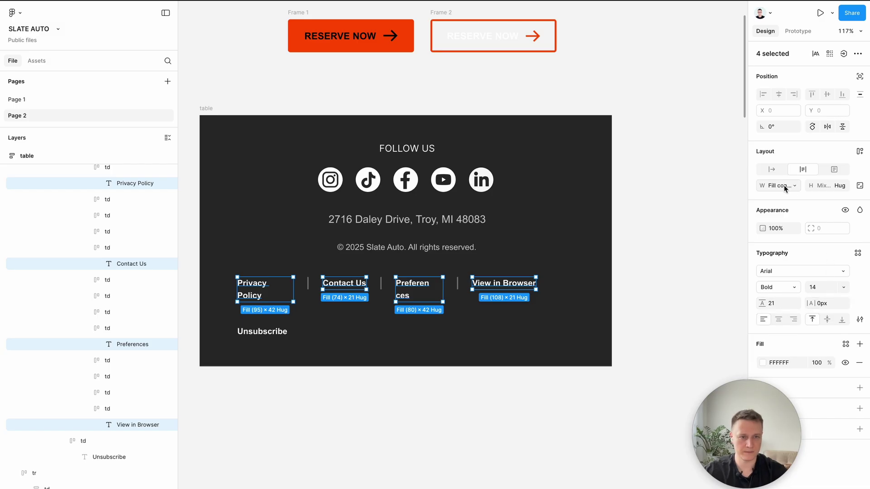
click(771, 171)
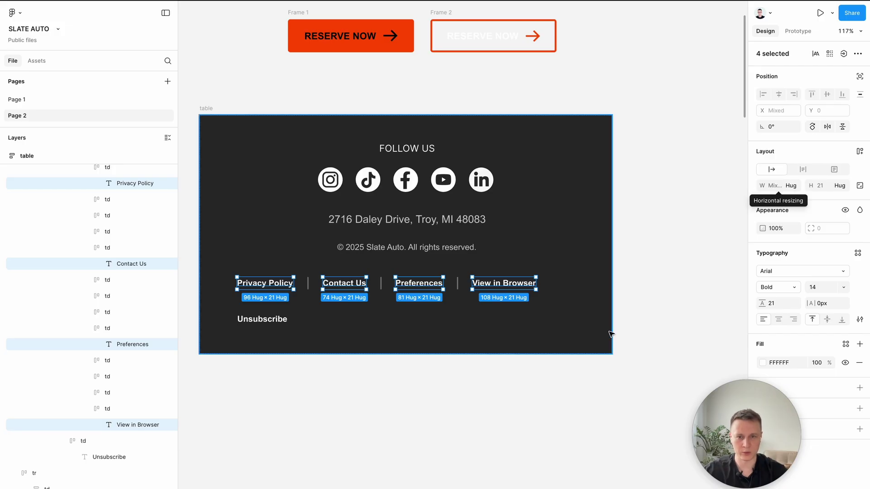
click(778, 319)
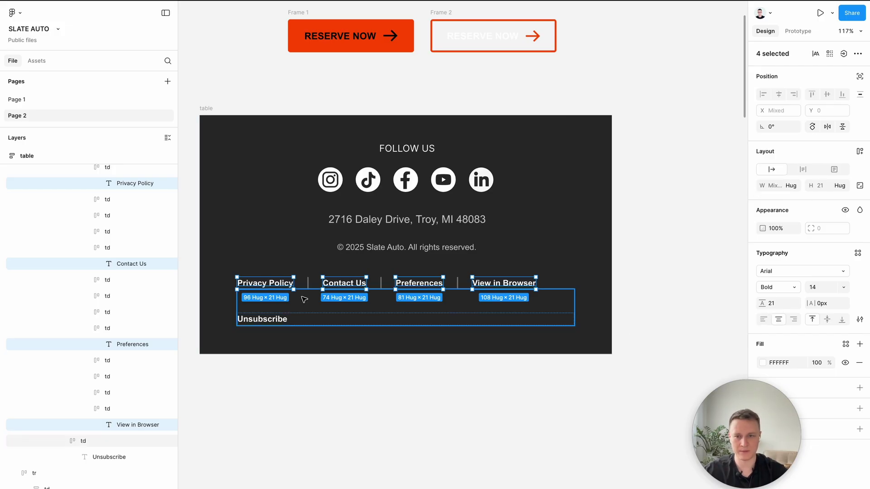
Step: Centre the "Unsubscribe" text in the footer
click(262, 319)
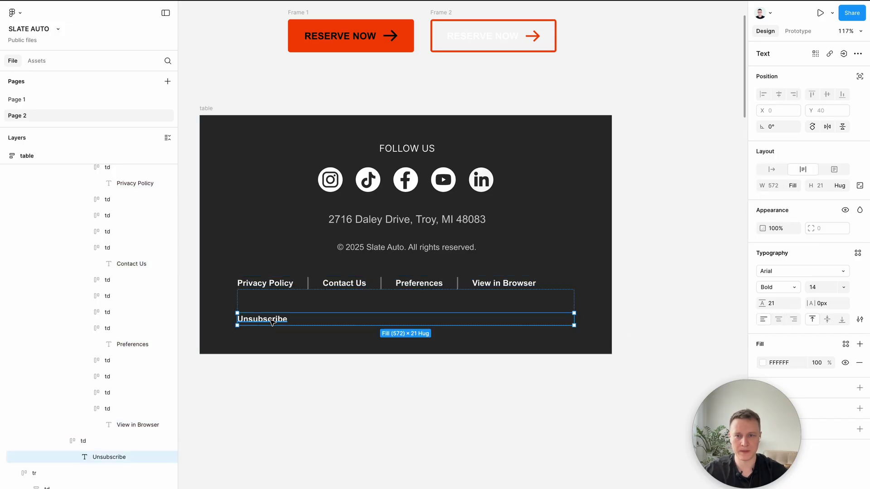
click(778, 320)
click(684, 314)
Step: Preview the footer table in Marka Email Generator, check its link row, and close the plugin
scroll(684, 314, down, 3)
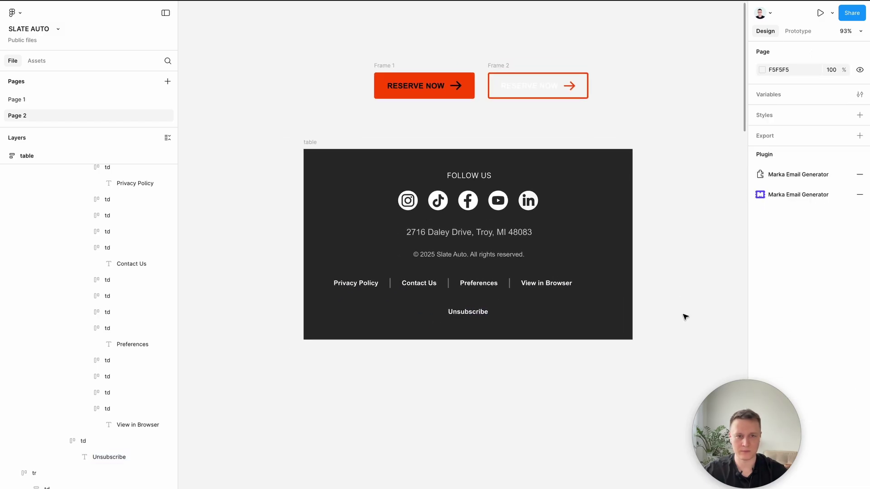
click(793, 196)
scroll(456, 131, left, 5)
click(424, 136)
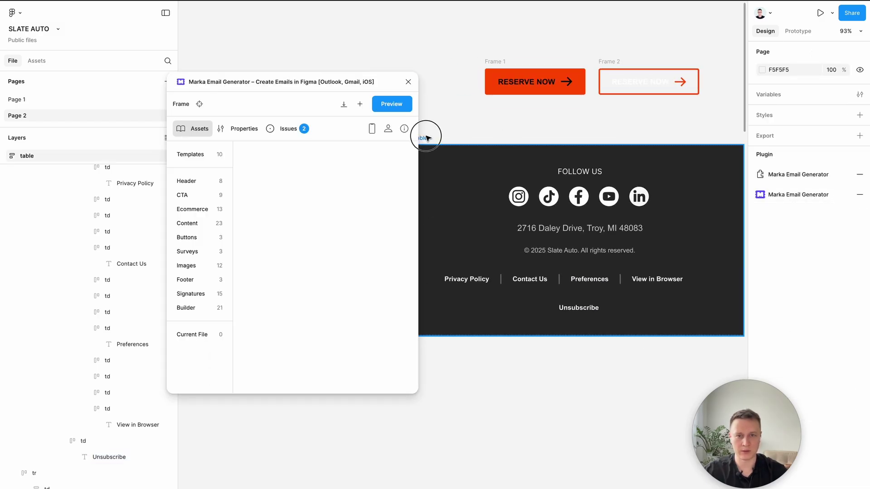
click(383, 109)
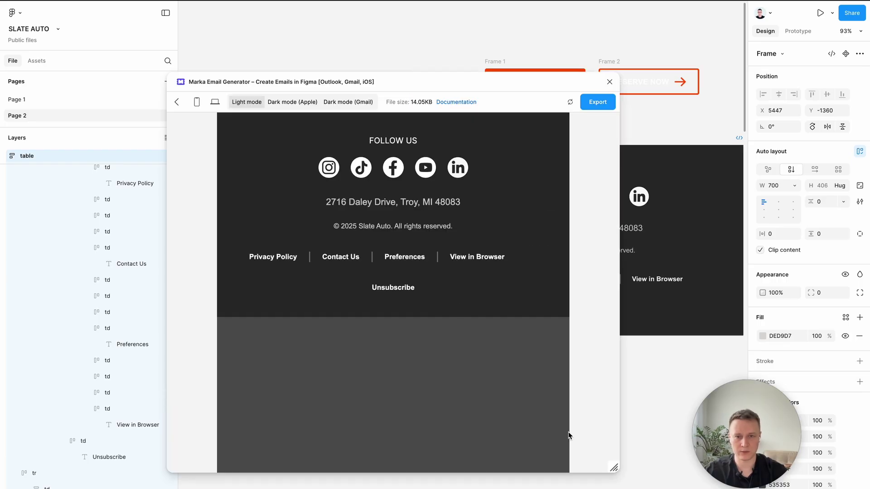
drag(613, 469, 560, 462)
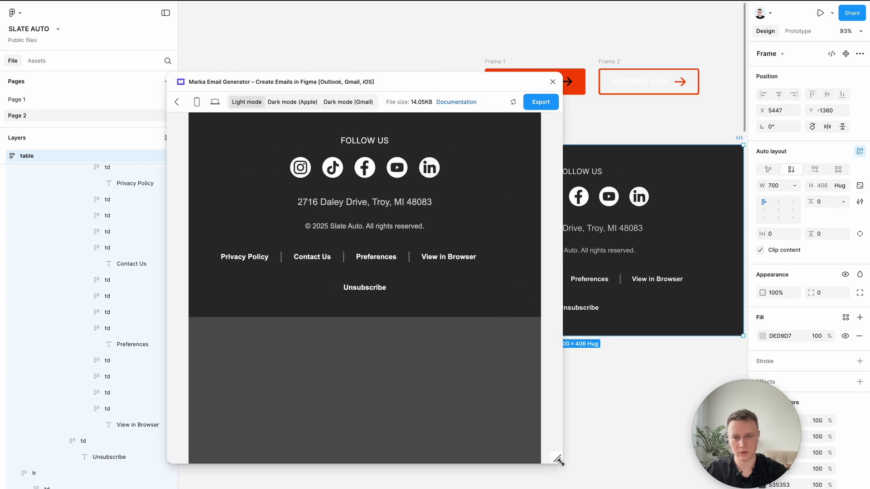
drag(222, 257, 281, 258)
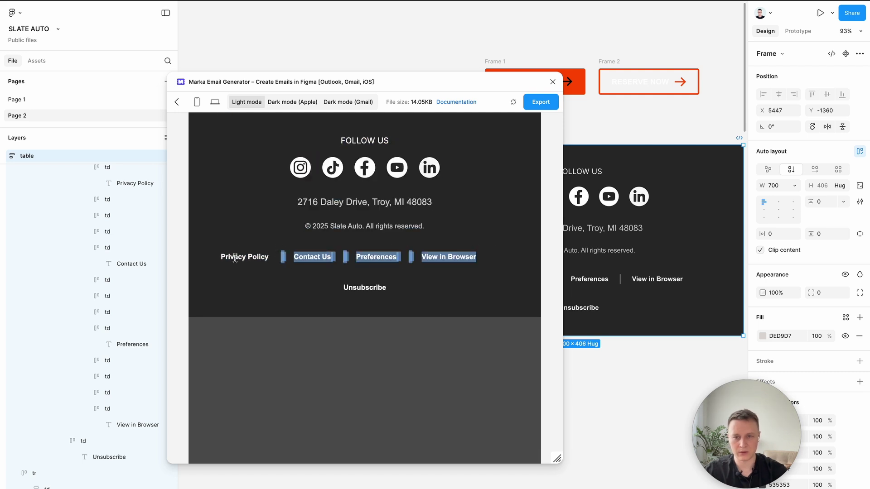
click(552, 82)
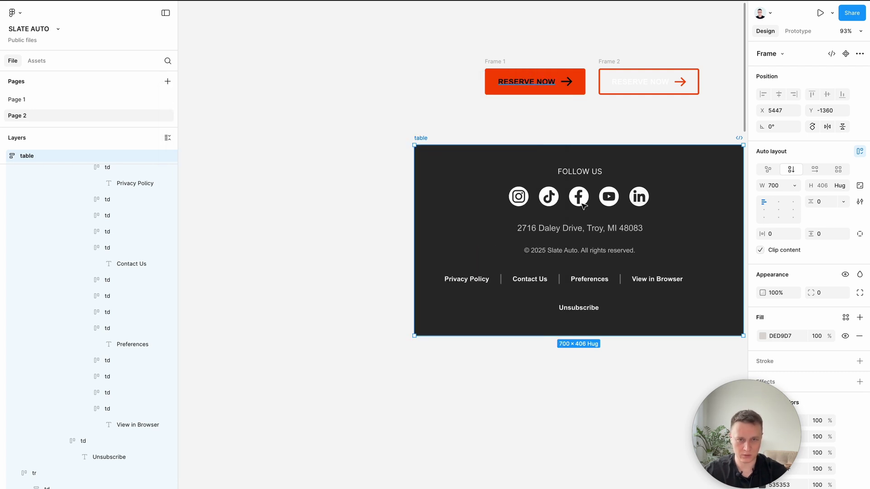
Step: Examine the nested frames of the footer's link row, from the single links up to the wrapper
scroll(602, 361, right, 2)
click(547, 268)
click(547, 268)
scroll(547, 272, up, 2)
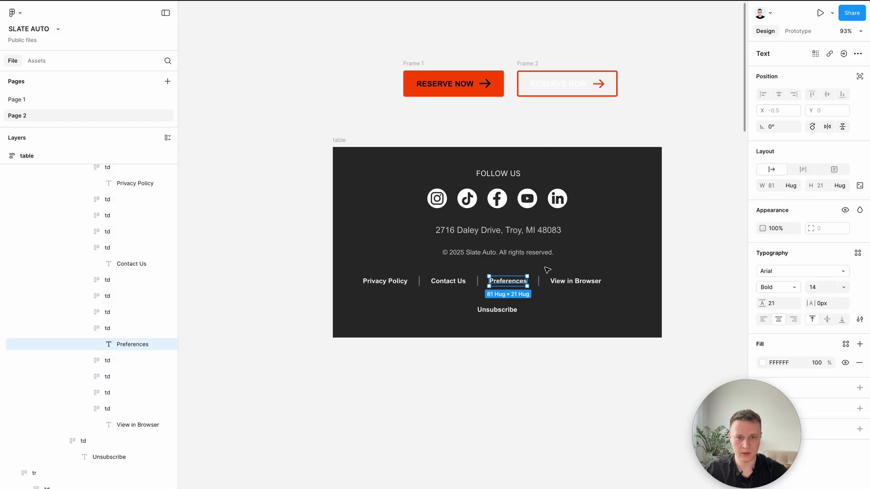
click(551, 278)
scroll(529, 288, up, 5)
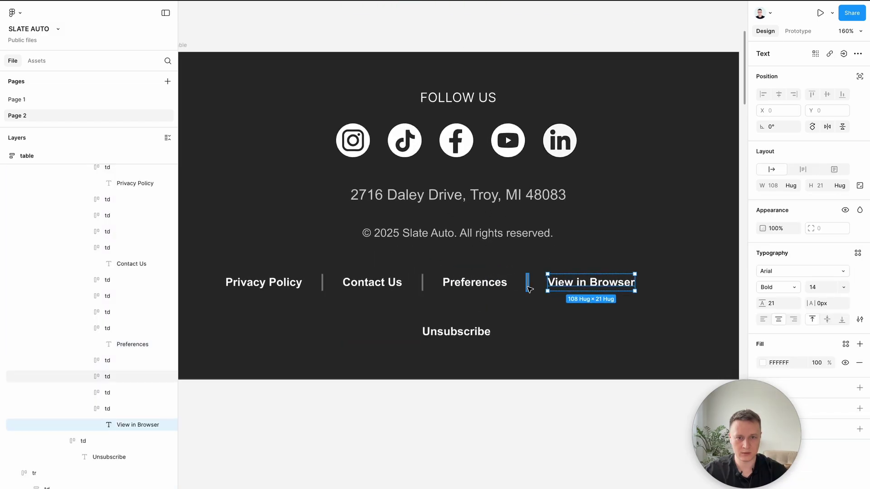
click(459, 287)
key(shift+Return)
key(shift+Return)
key(shift+Return)
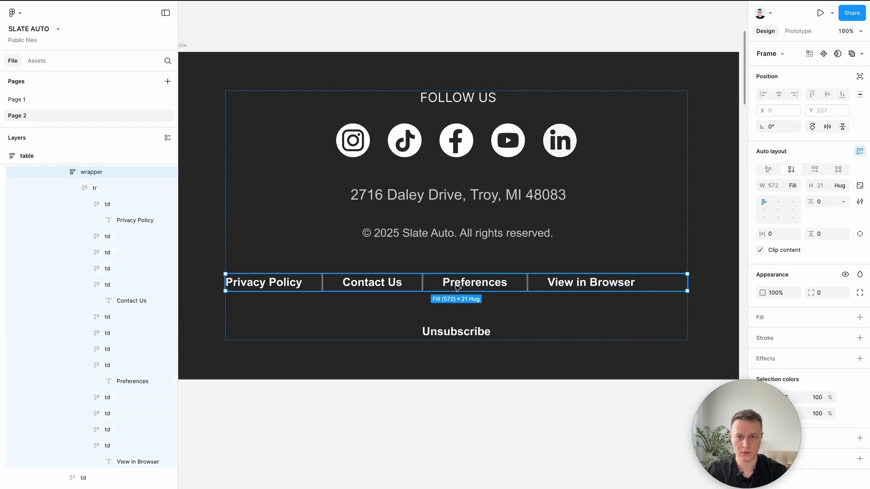
key(Return)
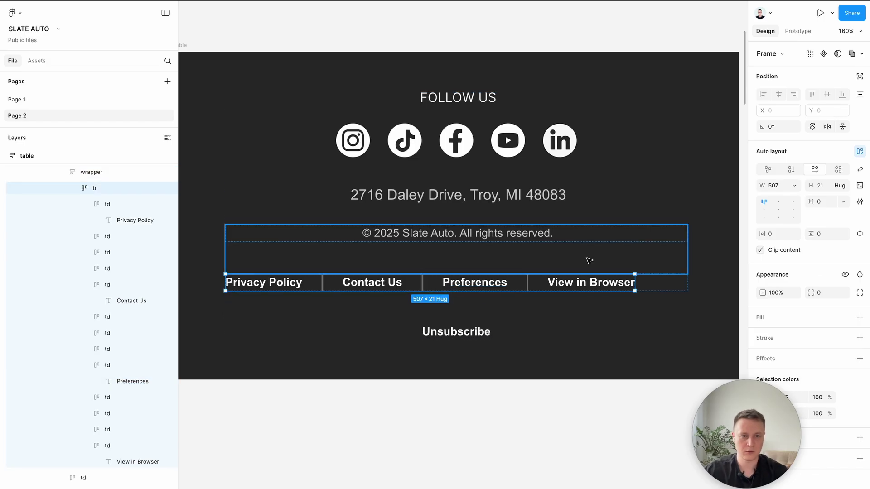
key(shift+Return)
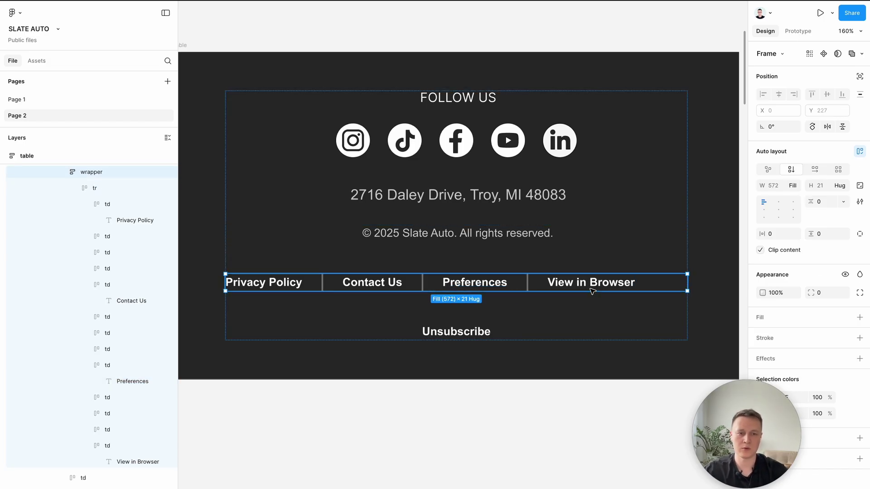
scroll(301, 287, up, 3)
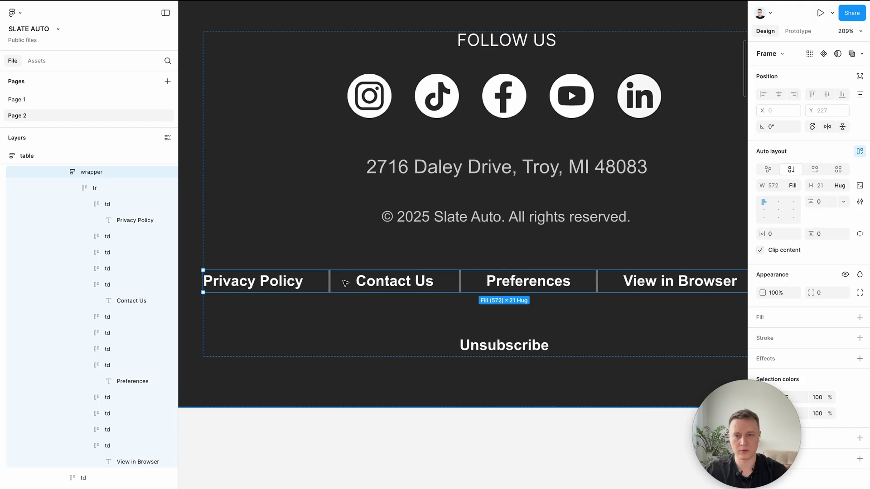
scroll(327, 284, down, 3)
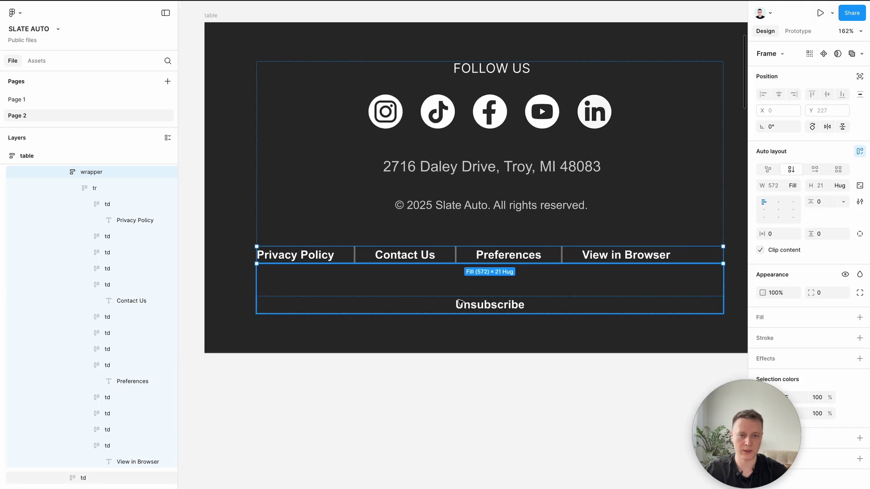
scroll(459, 302, up, 2)
scroll(459, 302, right, 2)
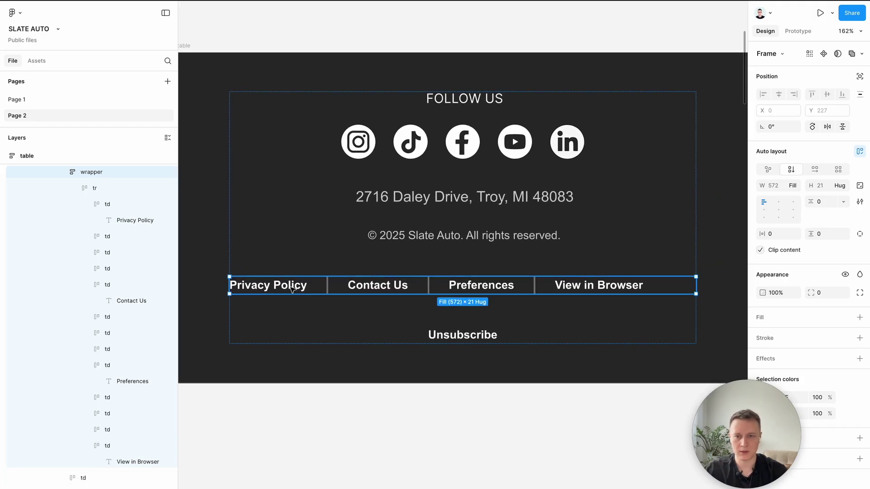
Step: Copy the "Contact Us" text and append it to the "Privacy Policy" text layer
double_click(377, 283)
key(ctrl+c)
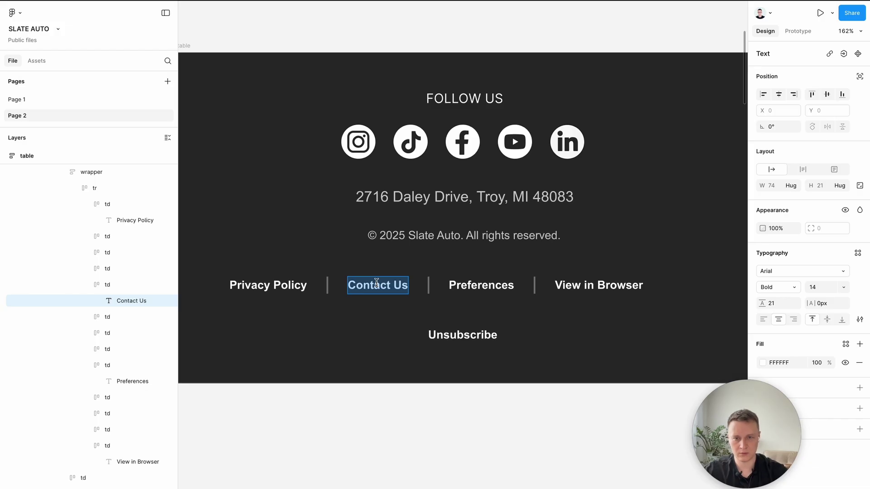
click(285, 285)
key(ctrl+v)
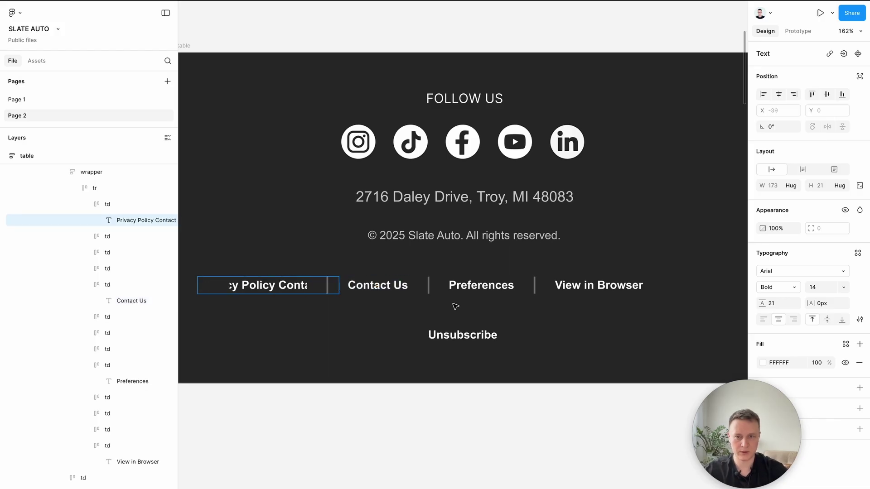
Step: Append "Preferences" and "View in Browser" to the combined Privacy Policy text layer
click(470, 289)
click(288, 284)
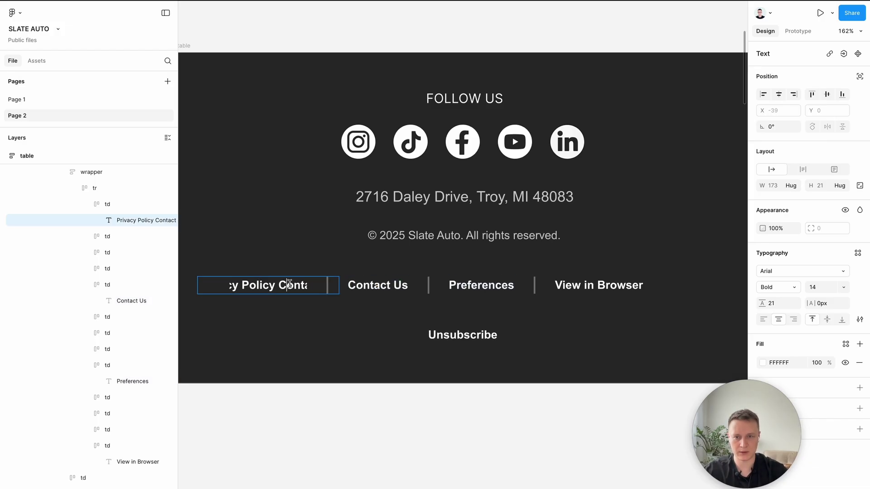
key(Escape)
click(596, 286)
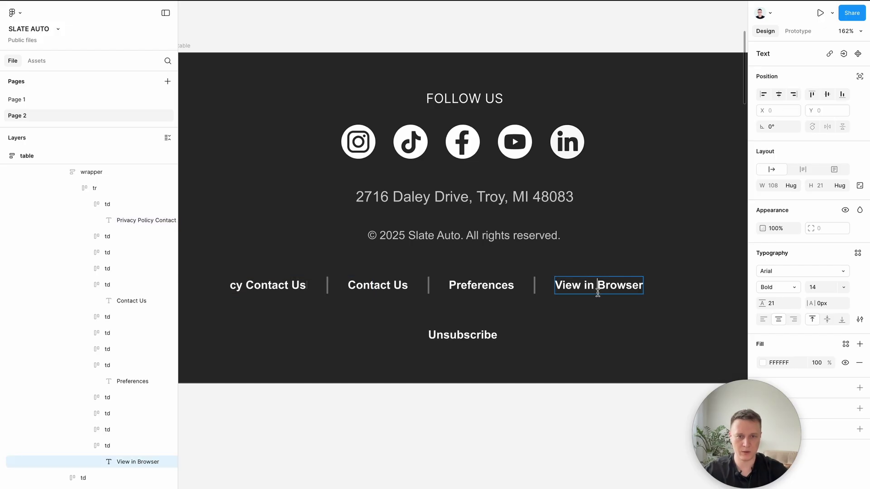
key(Return)
click(290, 282)
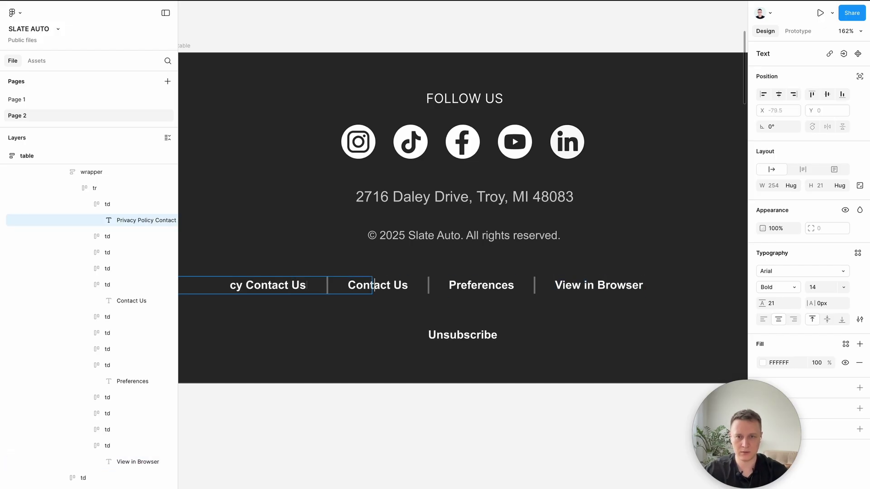
text(Preferences)
Step: Delete the separator, spacer and separate link cells that follow the combined text in the footer's link row
click(132, 236)
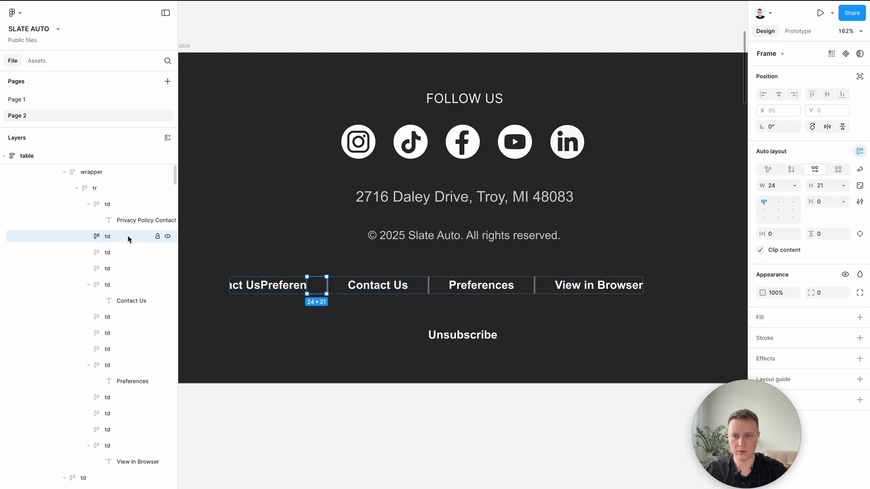
shift+click(126, 253)
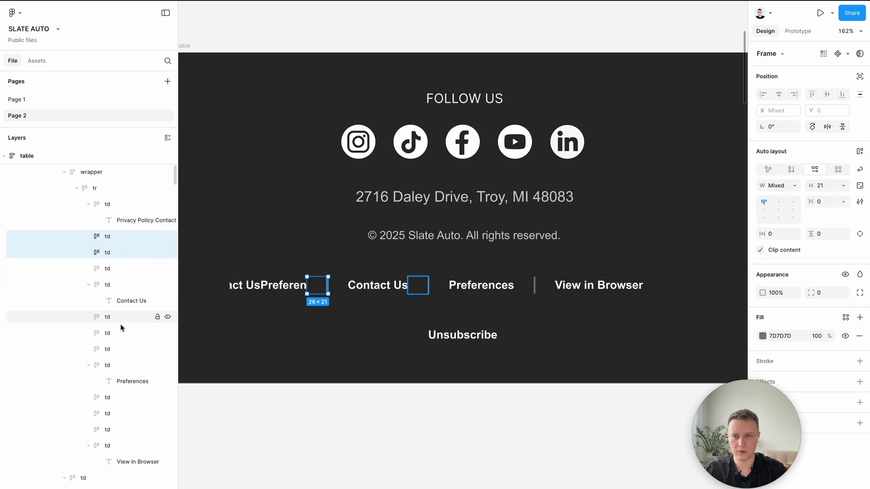
shift+click(129, 446)
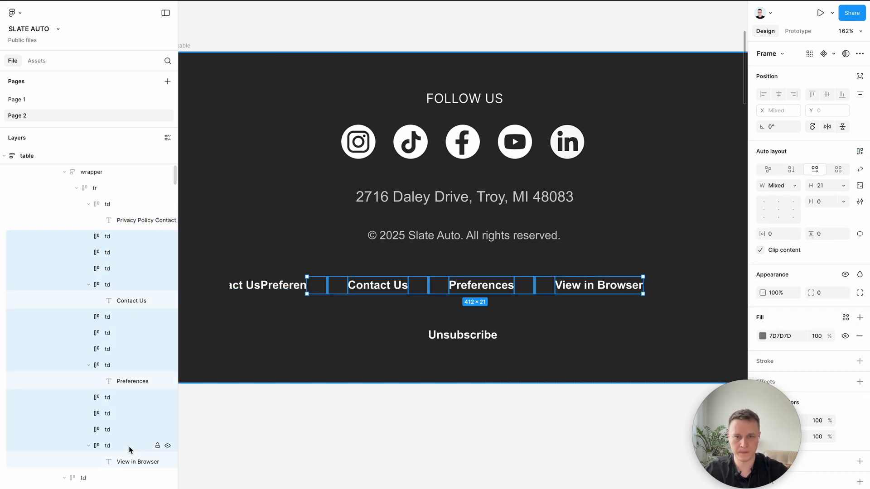
key(Delete)
Step: Ungroup the td and tr frames around the combined link text so it sits directly inside the wrapper
click(256, 276)
key(Escape)
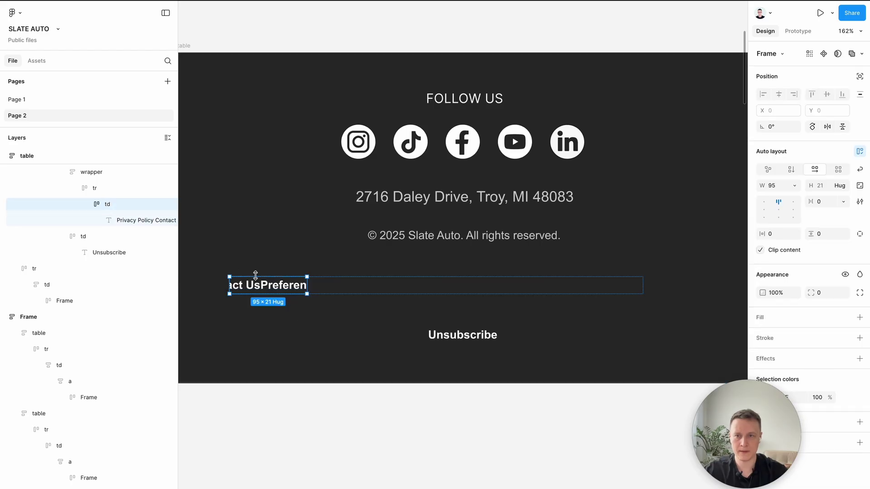
key(ctrl+shift+g)
click(84, 188)
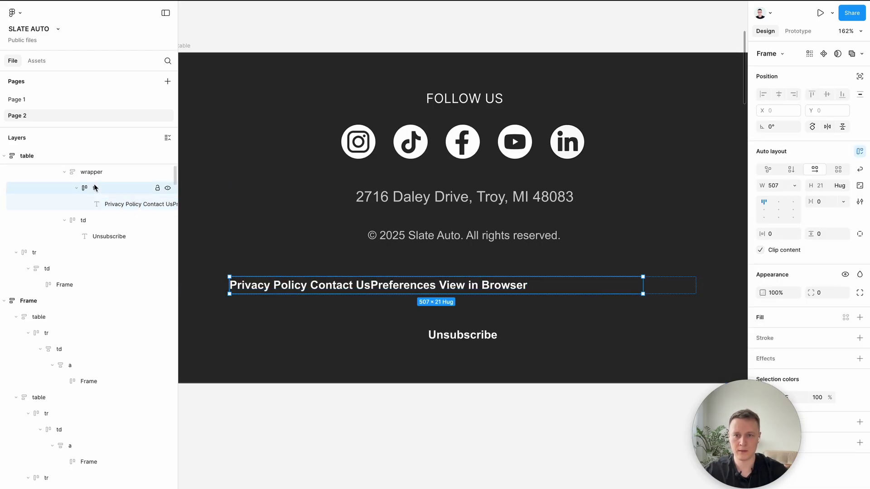
key(ctrl+shift+g)
click(97, 172)
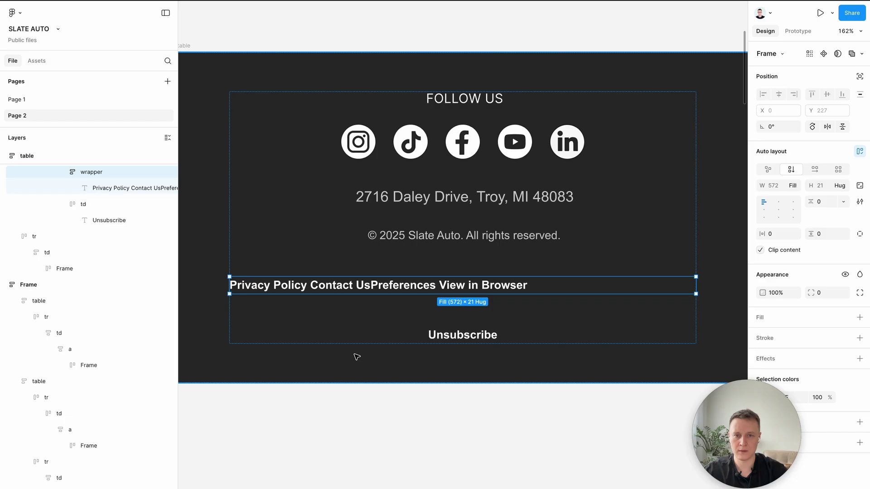
Step: Set the combined footer link text's width to fill its wrapper container
click(360, 288)
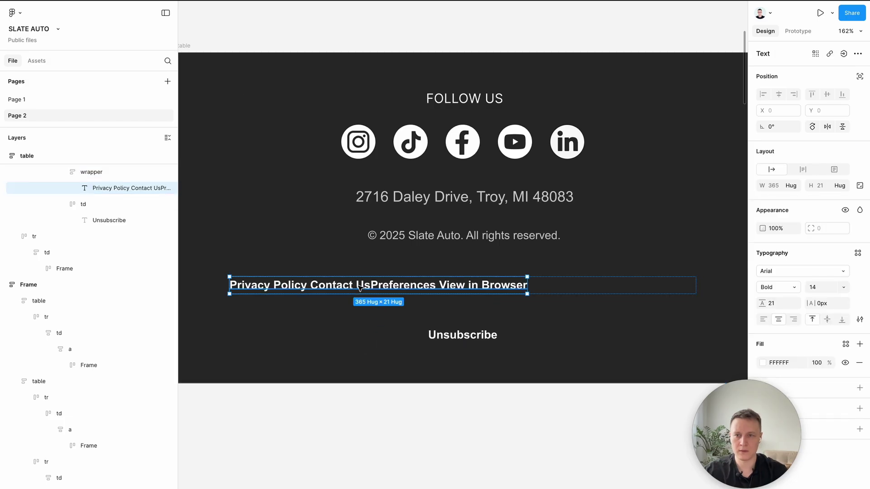
key(Escape)
click(431, 287)
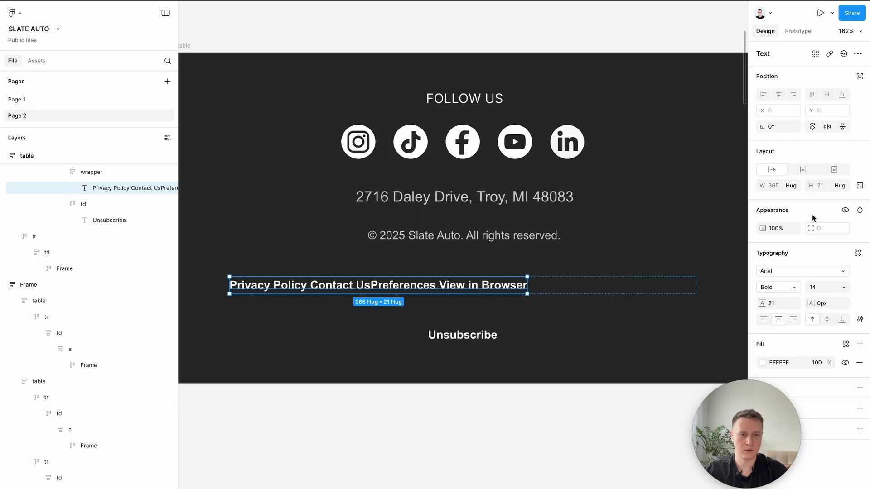
key(shift+a)
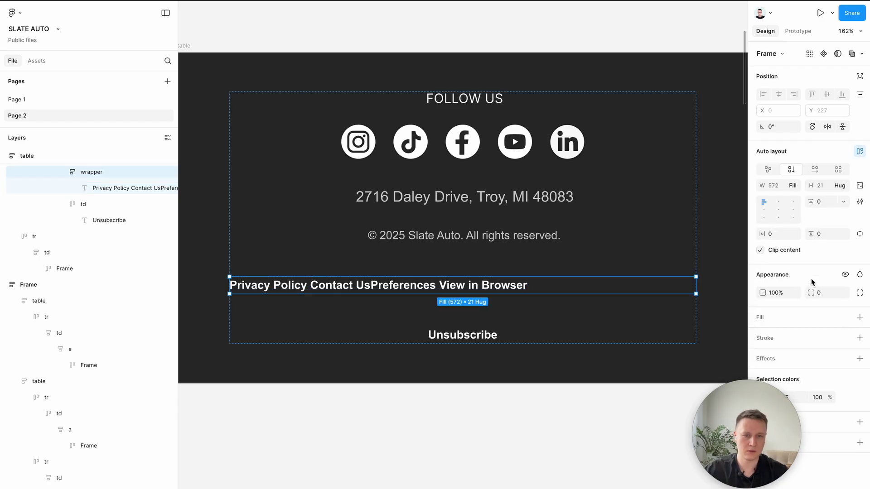
key(Return)
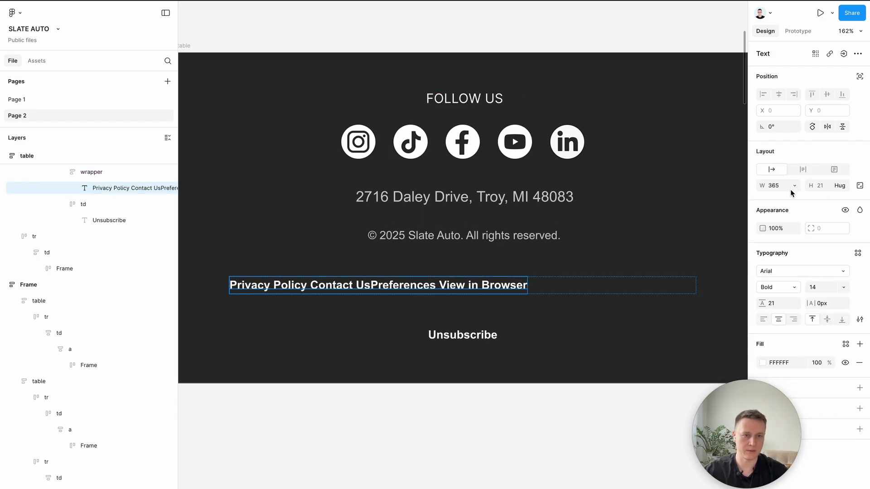
click(797, 188)
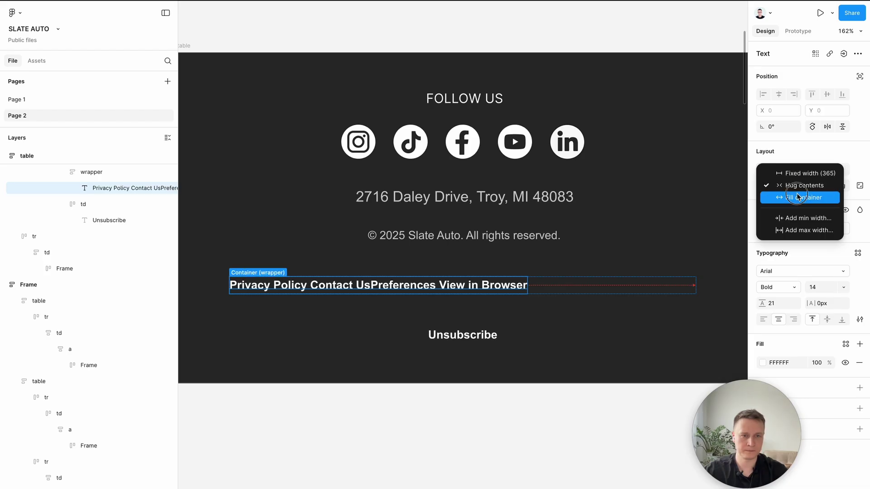
click(800, 198)
scroll(481, 284, down, 1)
scroll(481, 284, right, 2)
scroll(481, 284, up, 1)
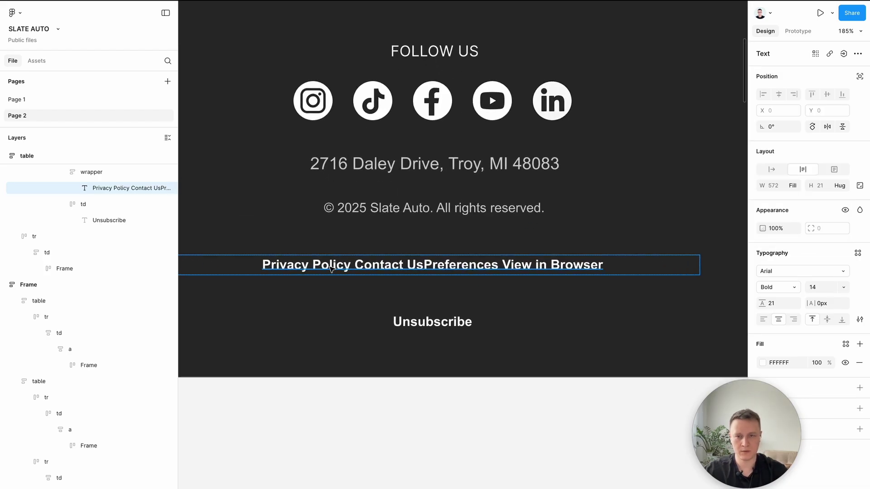
Step: Separate Privacy Policy, Contact Us and Preferences with spaced "|" characters and move "View in Browser" onto its own line
double_click(346, 266)
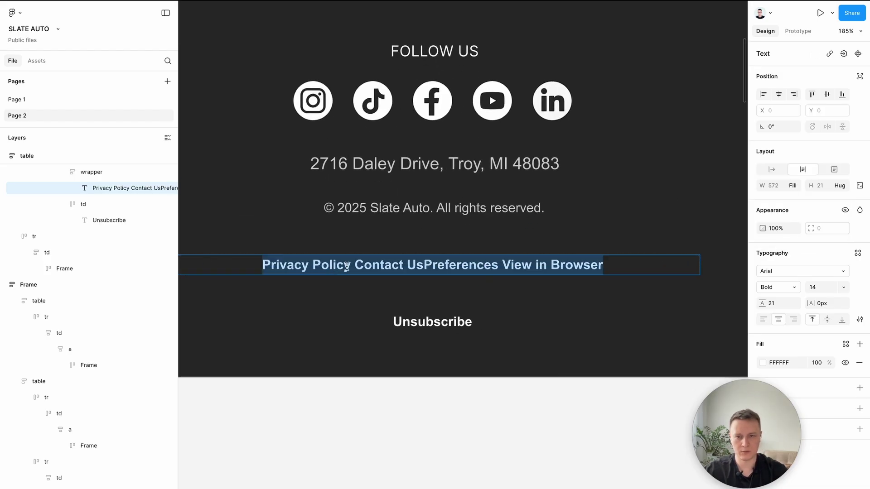
click(425, 265)
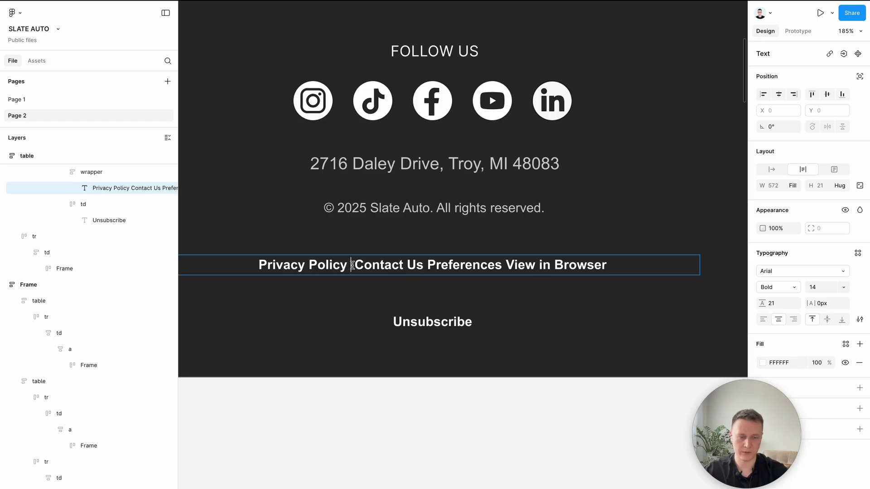
text(|)
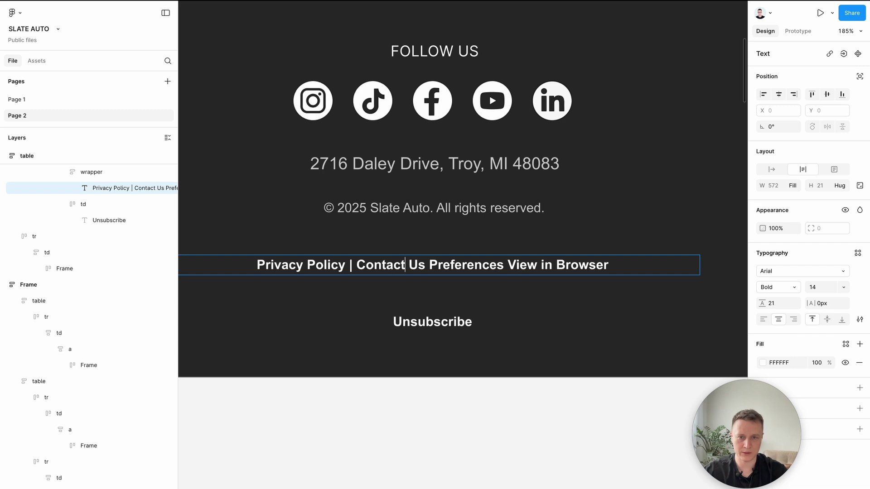
click(425, 265)
key(BackSpace)
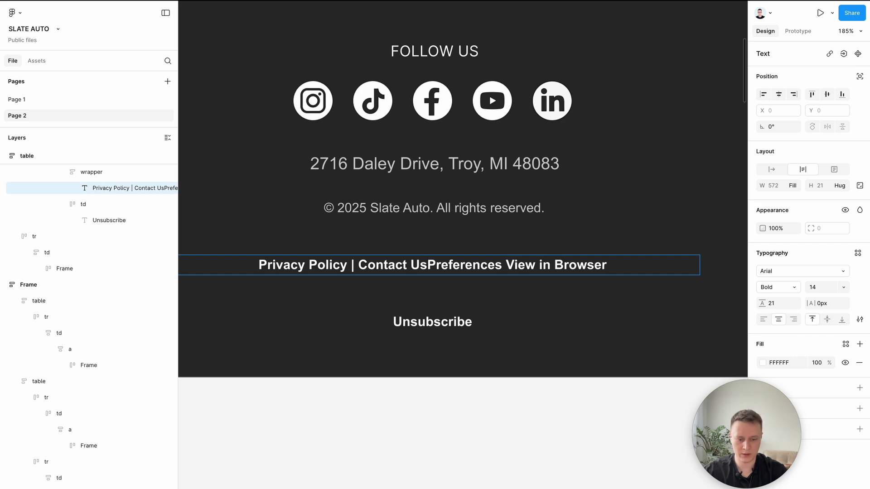
text(|)
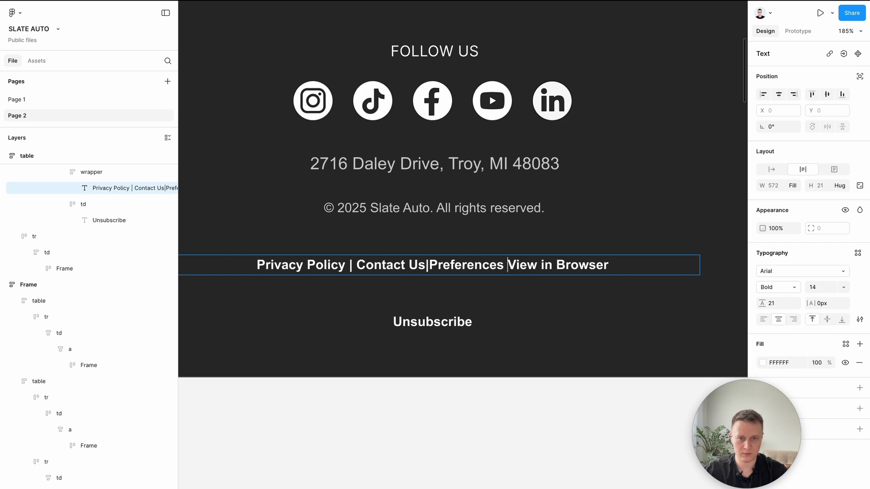
key(BackSpace)
key(Return)
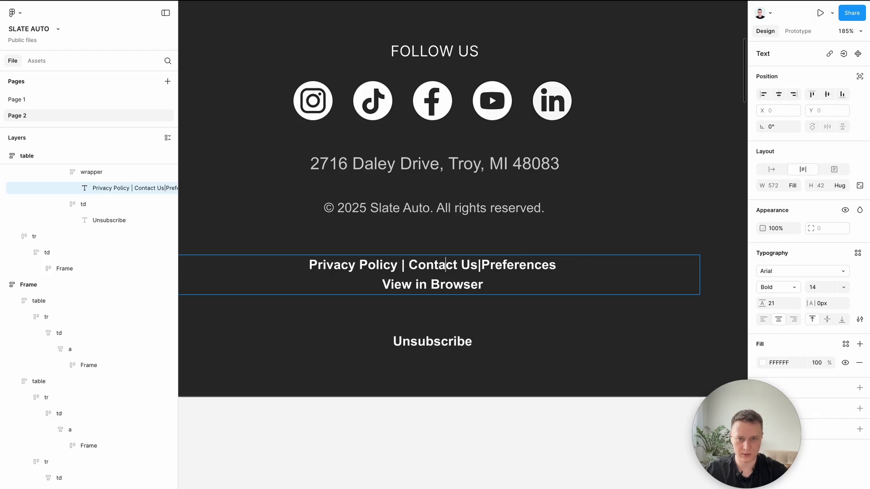
key(Right)
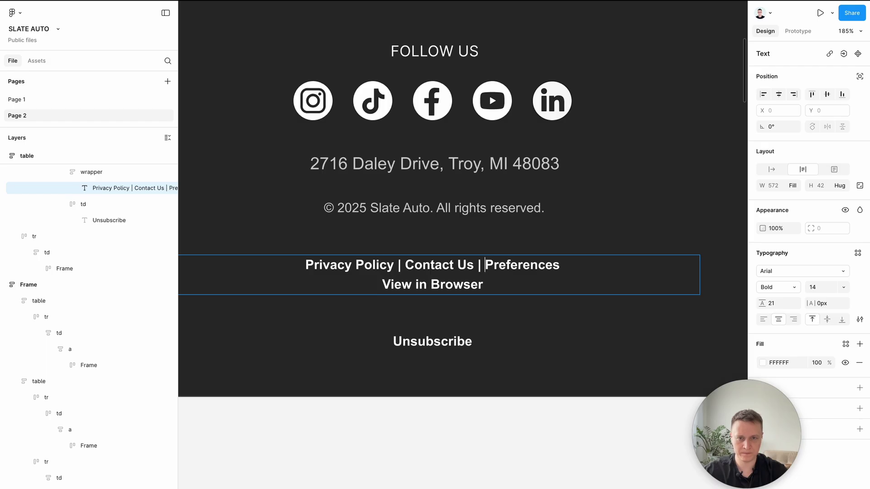
Step: Recolor the "|" separator between Contact Us and Preferences to dark gray 5C5C5C
key(Left)
key(shift+Left)
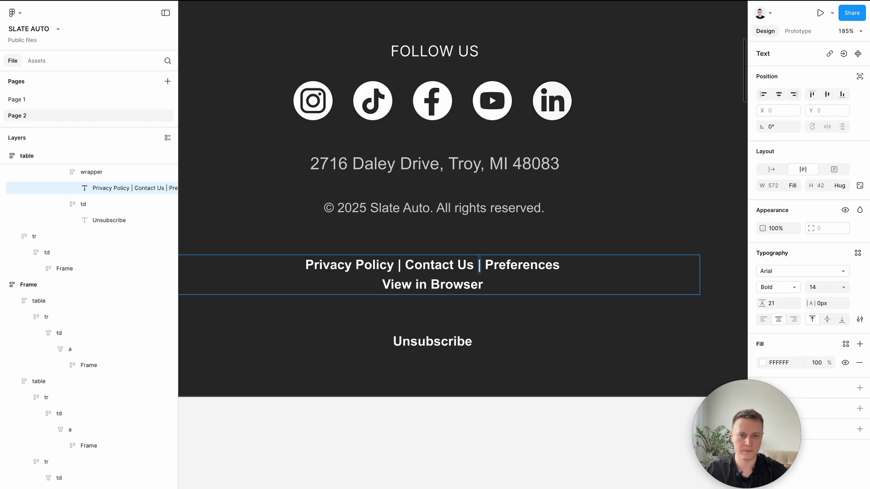
click(762, 362)
drag(669, 351, 594, 375)
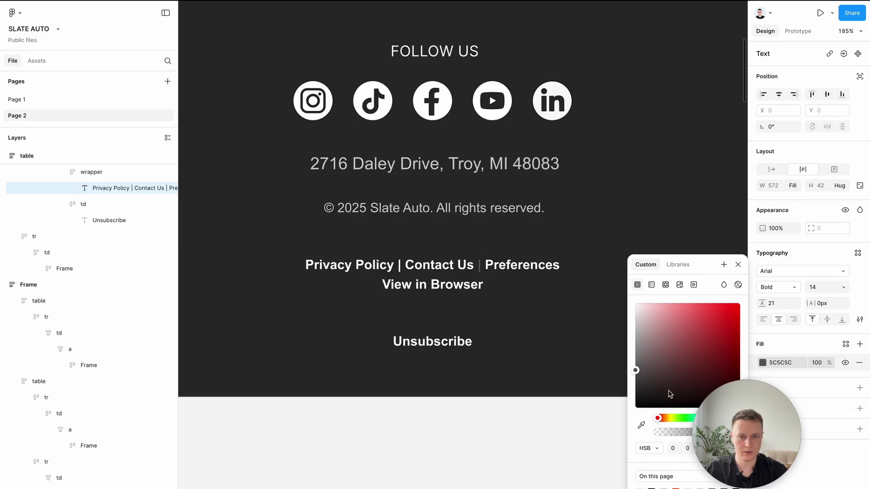
key(Escape)
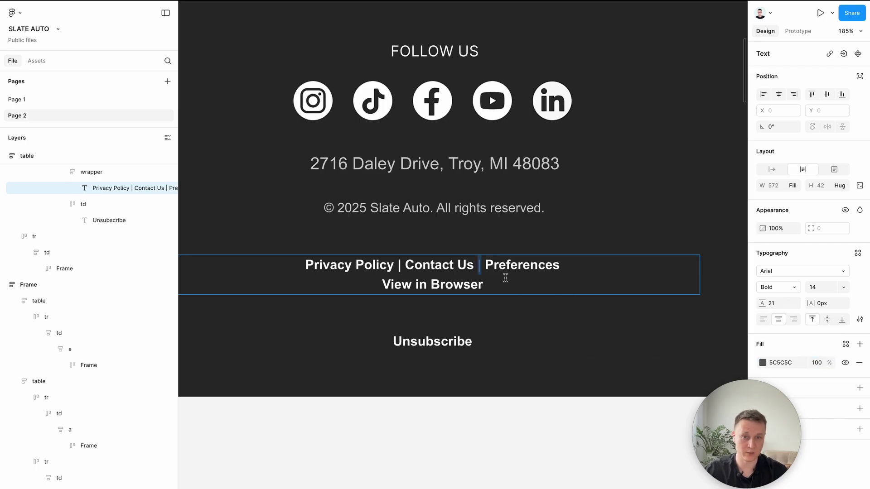
Step: Apply the same 5C5C5C fill to the "|" separator between Privacy Policy and Contact Us and finish editing the text
key(Return)
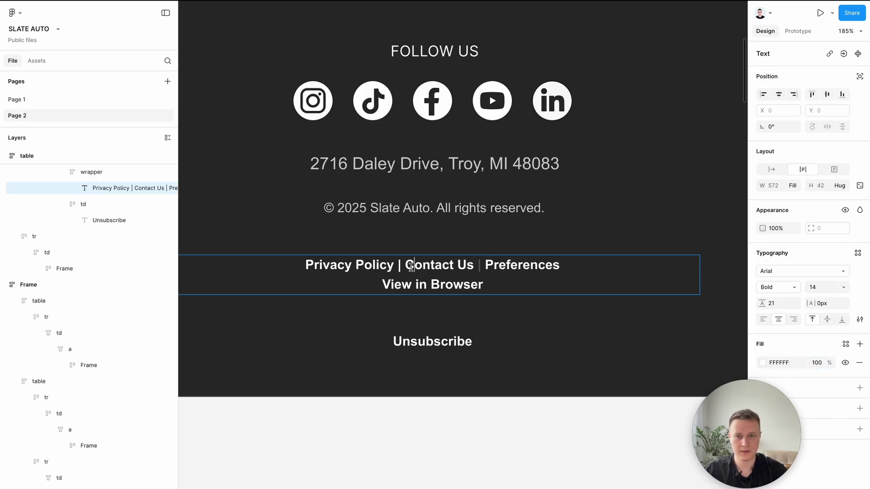
key(Left)
key(Left)
key(Left)
key(Left)
key(Left)
key(Left)
key(Left)
key(Left)
key(Left)
key(Left)
key(Left)
key(Left)
key(Left)
key(shift+Left)
text(5C5C5C)
key(ctrl+z)
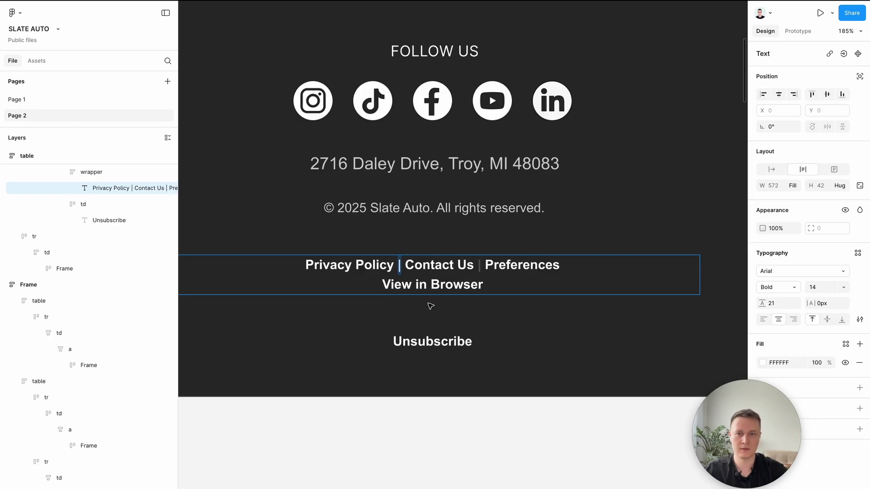
click(518, 477)
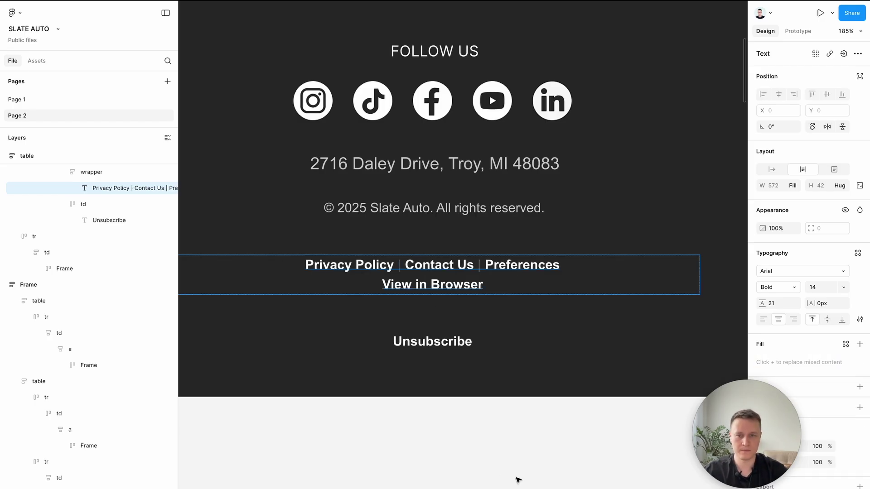
Step: Open Marka Email Generator and preview the footer table in a narrower window
scroll(446, 467, down, 5)
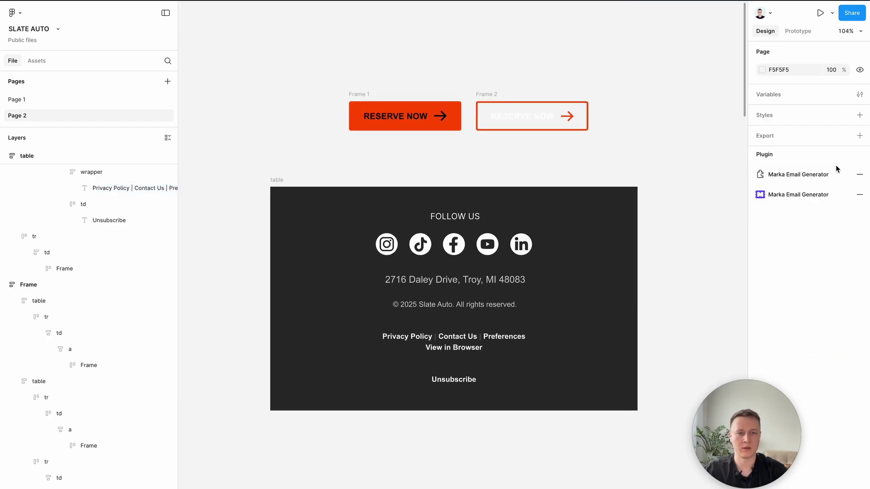
click(788, 195)
scroll(453, 178, left, 5)
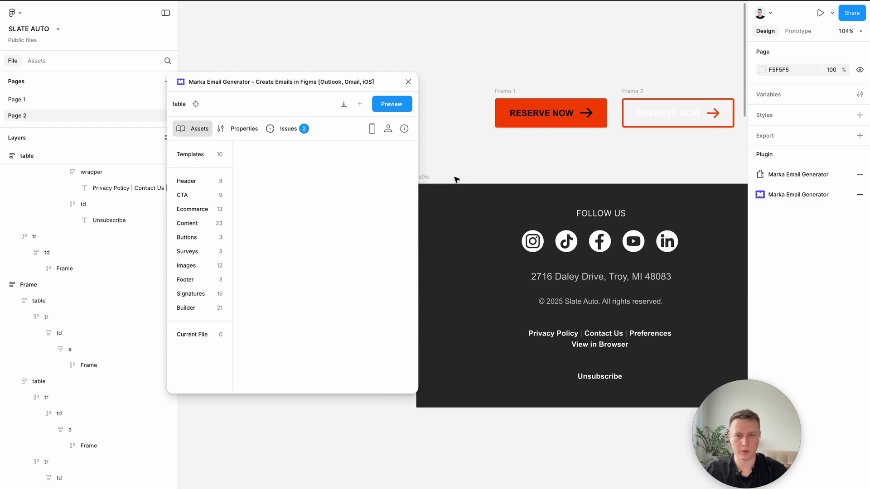
click(417, 178)
click(390, 105)
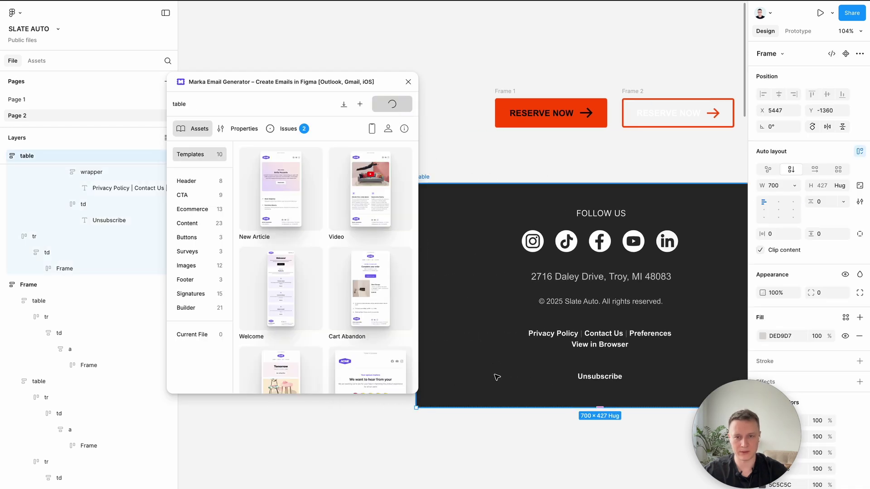
drag(614, 459, 390, 425)
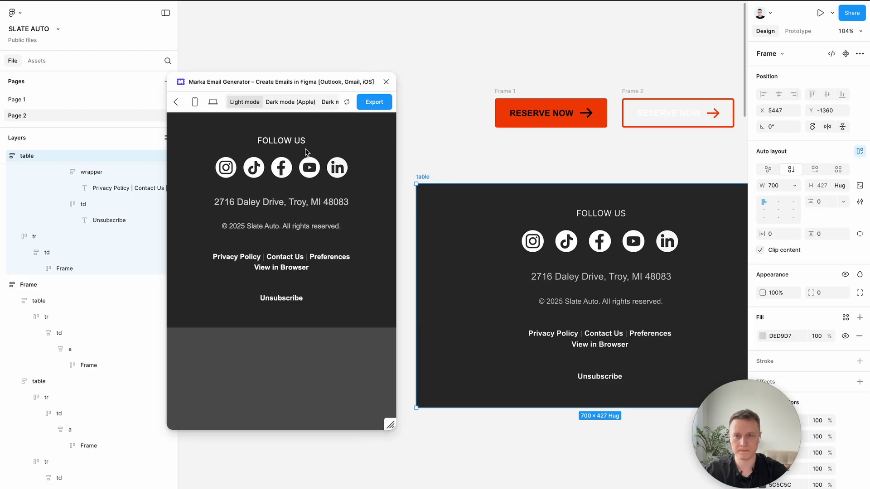
Step: Check the footer preview at mobile width and at a wider size, and close the plugin
click(195, 102)
scroll(300, 303, down, 3)
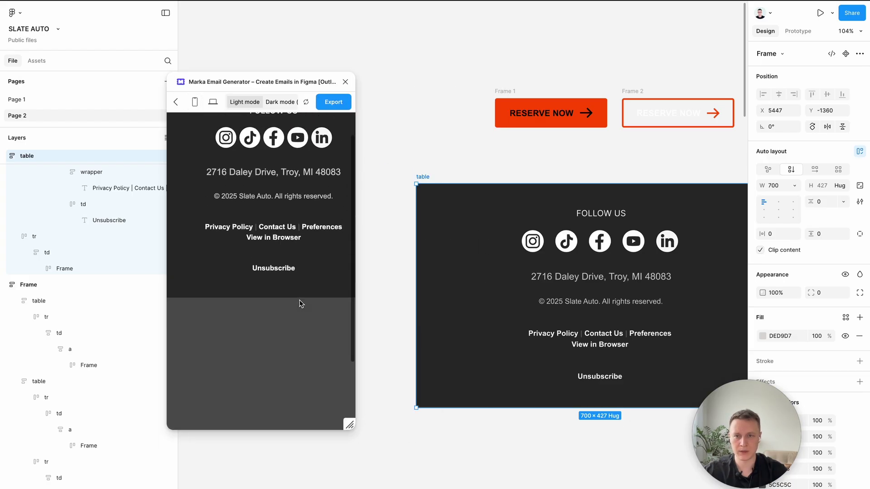
drag(349, 425, 504, 429)
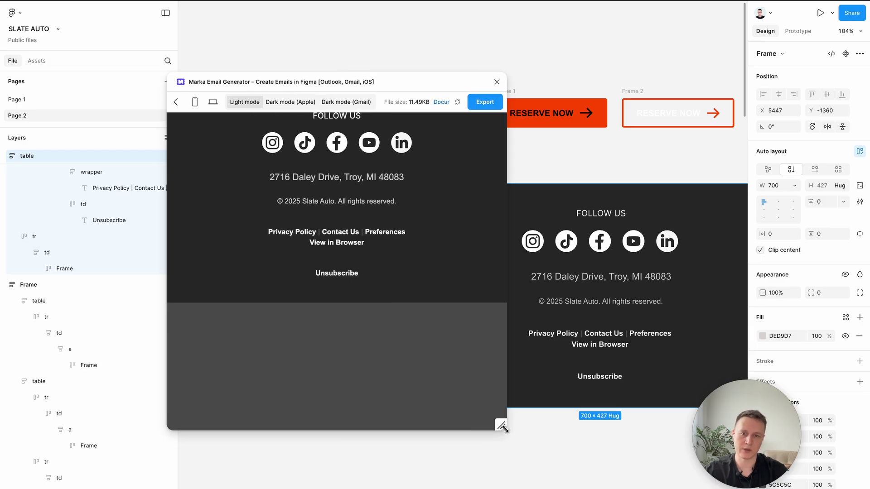
click(497, 82)
click(562, 239)
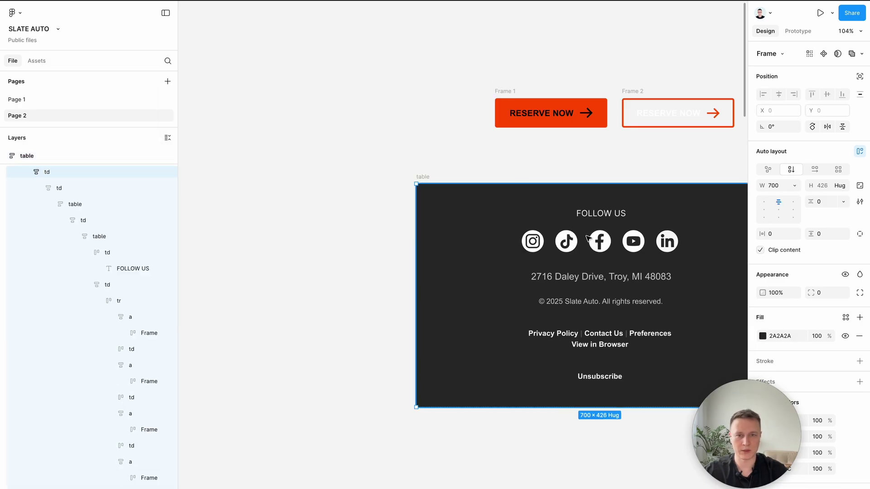
scroll(657, 237, right, 5)
click(658, 238)
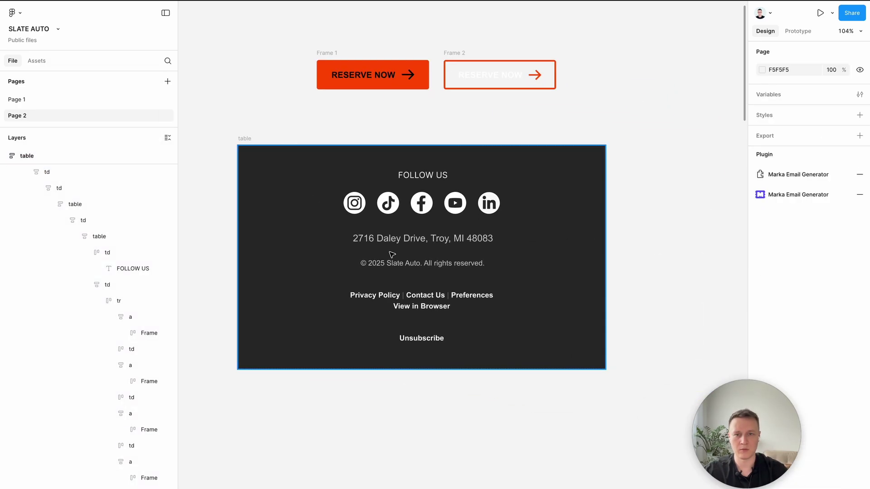
Step: Reopen Marka Email Generator for the footer table and view its right-padding layout issue
click(776, 197)
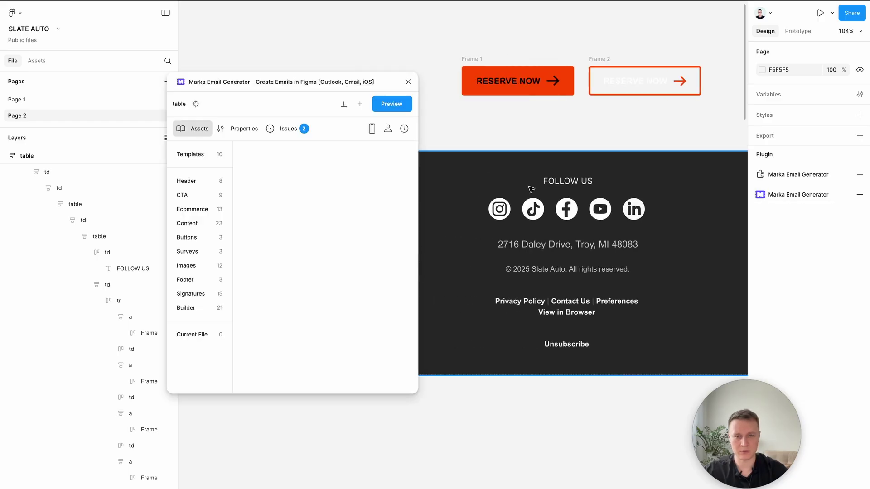
scroll(439, 138, left, 3)
click(449, 137)
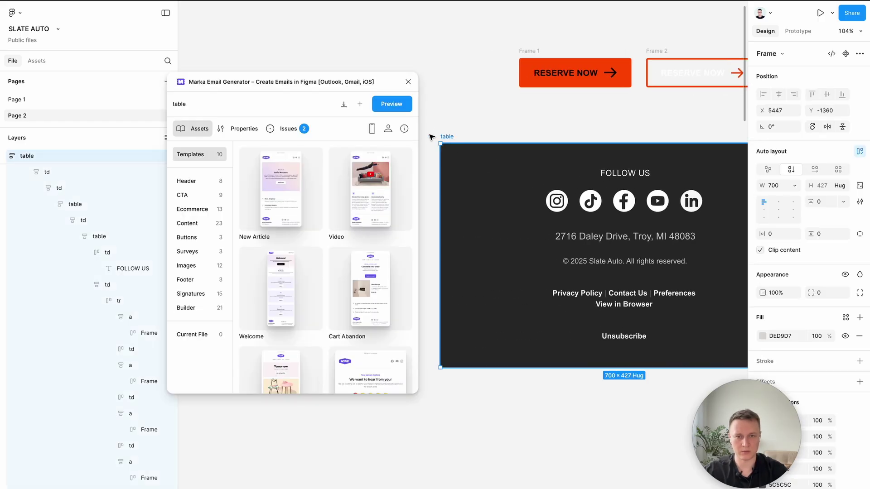
click(283, 129)
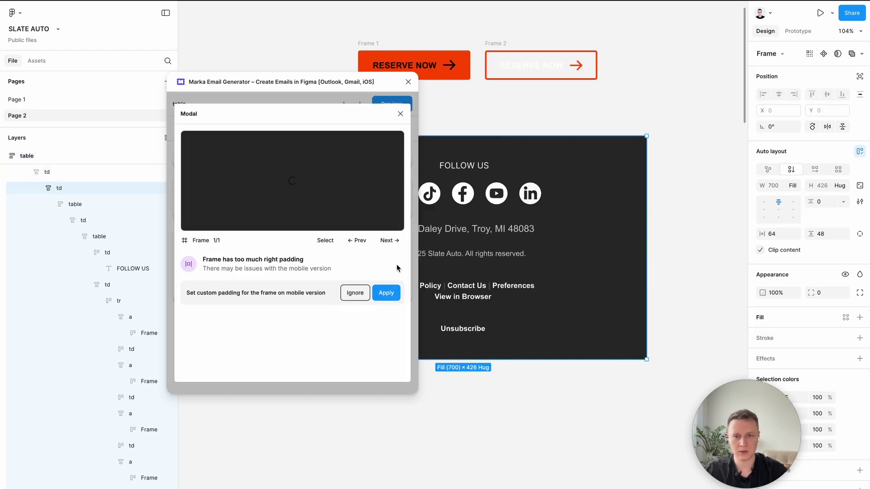
click(401, 262)
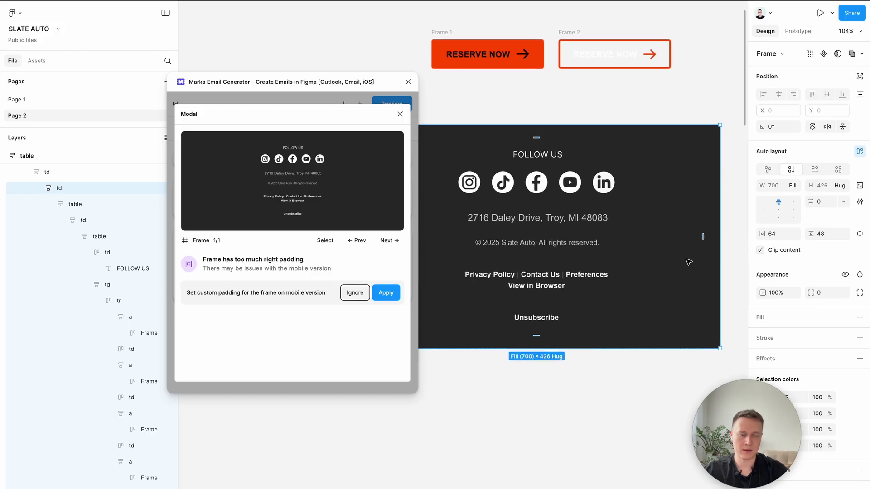
Step: Set the footer td frame's horizontal padding to 24 and recheck its left- and right-padding issues
click(777, 240)
key(Tab)
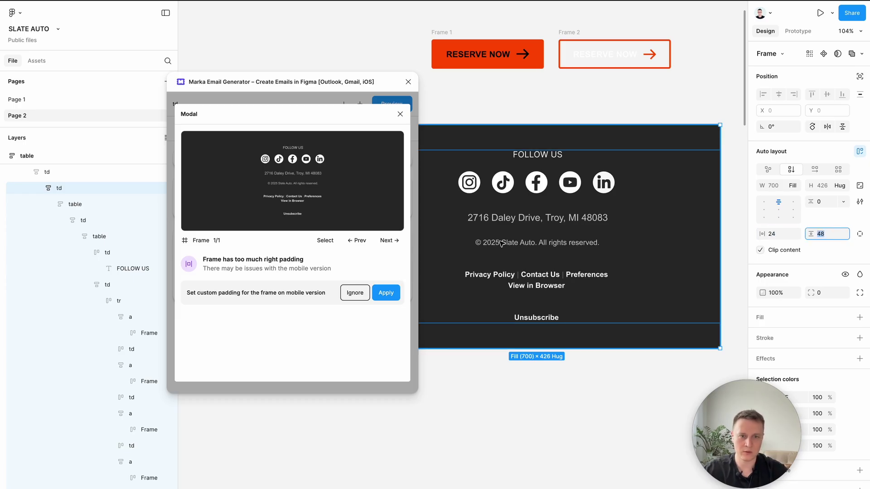
click(400, 114)
click(392, 289)
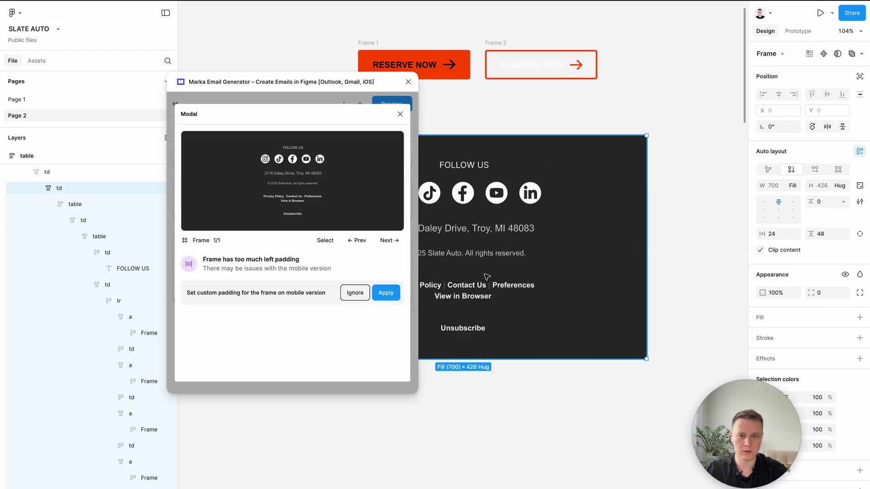
click(400, 114)
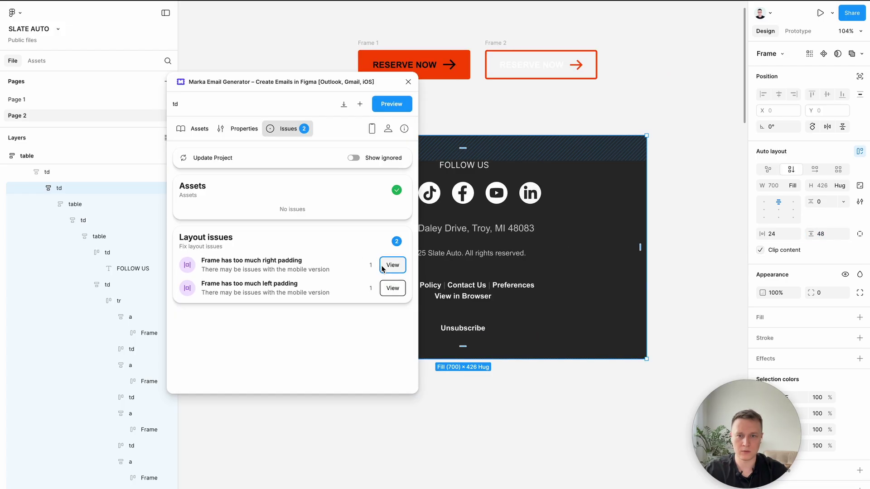
click(392, 262)
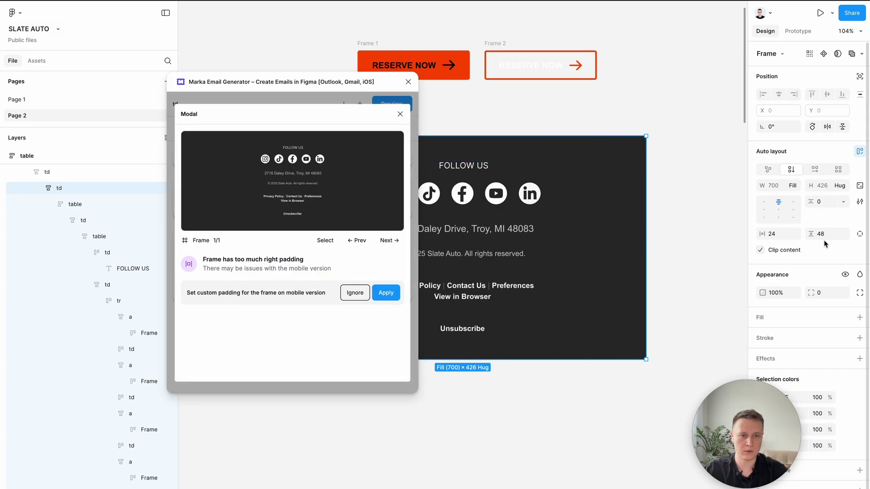
Step: Close the padding issue details and preview the footer table at mobile width in Marka Email Generator
ctrl+scroll(603, 254, down, 3)
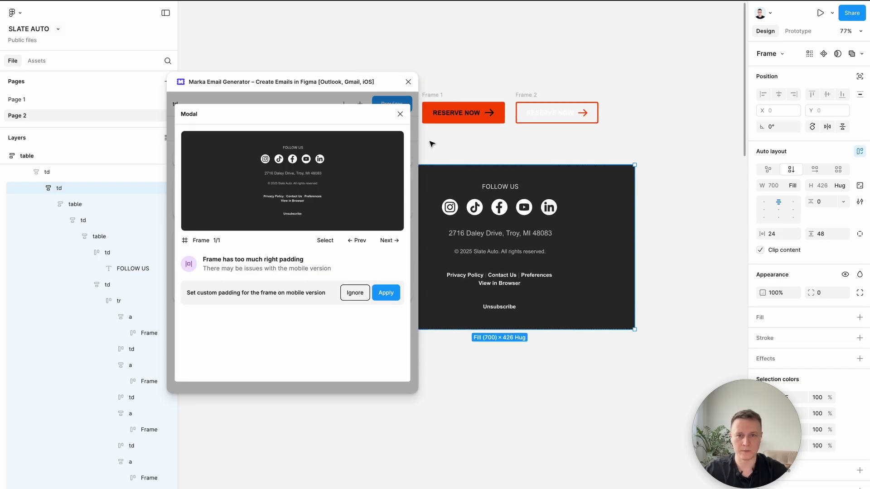
click(400, 115)
click(475, 155)
scroll(454, 157, left, 2)
click(434, 158)
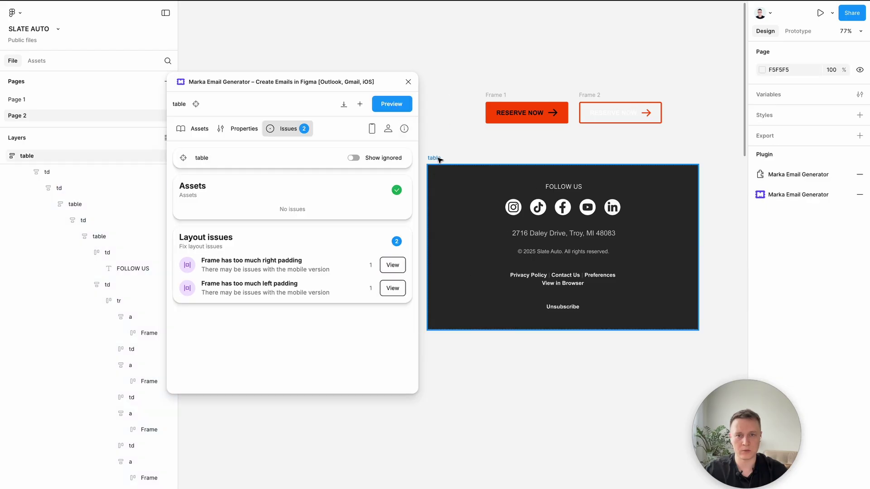
click(376, 102)
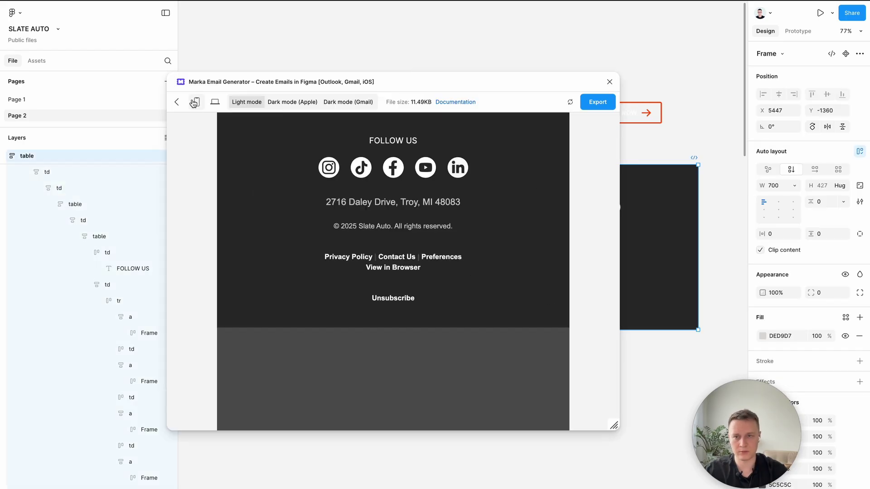
click(194, 103)
scroll(262, 294, down, 3)
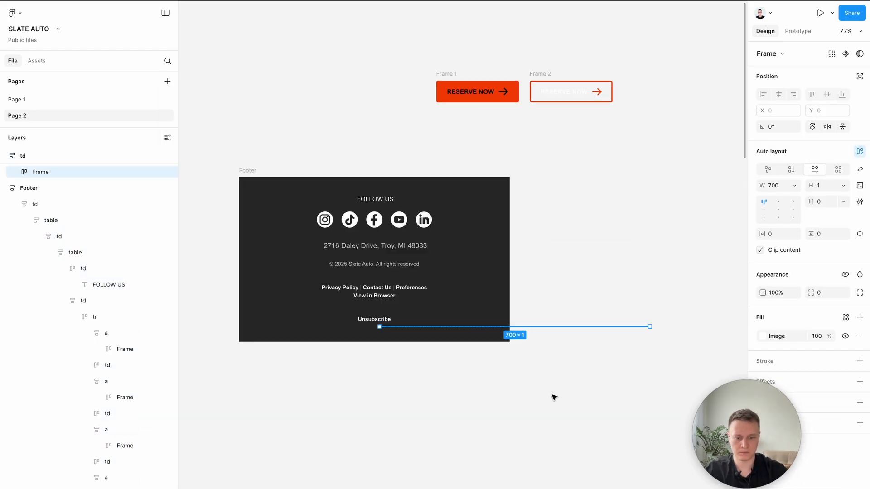
Step: Delete the stray 700 × 1 divider line, with its td wrapper, that overlaps the footer
click(554, 397)
scroll(554, 397, down, 3)
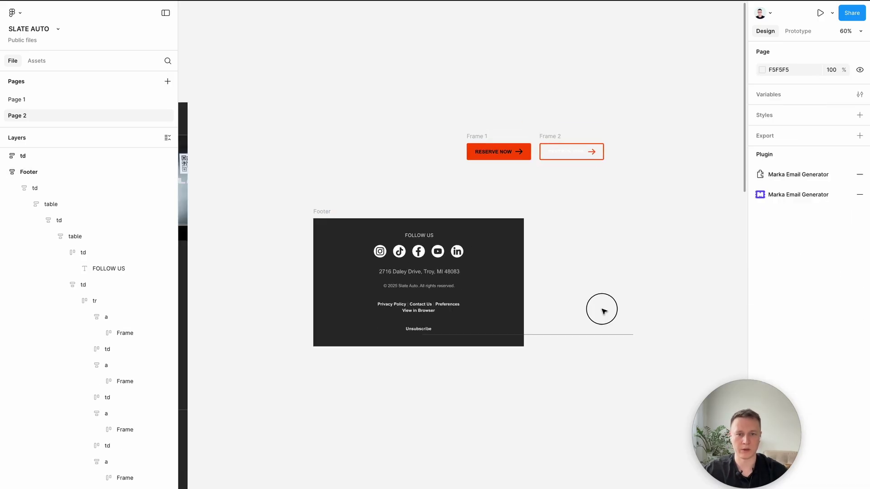
drag(603, 310, 590, 278)
click(591, 280)
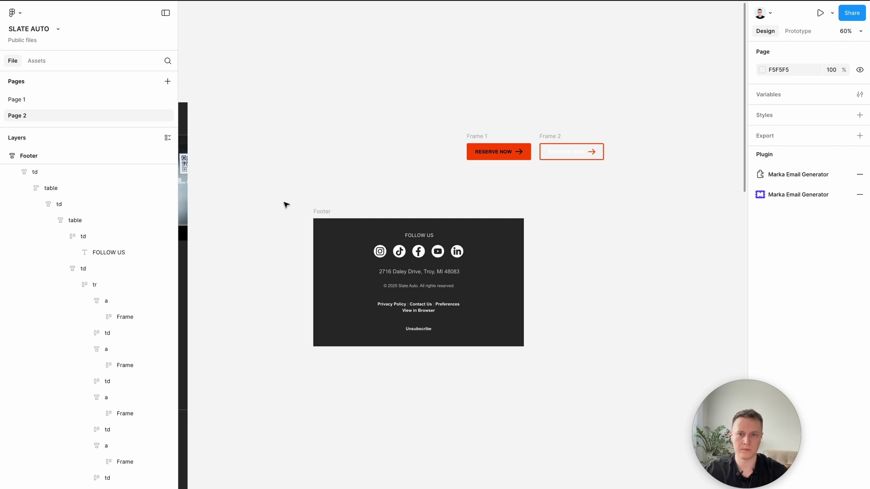
Step: Move the Footer frame directly beneath the Frame 1 and Frame 2 buttons
drag(321, 210, 466, 189)
scroll(402, 240, down, 3)
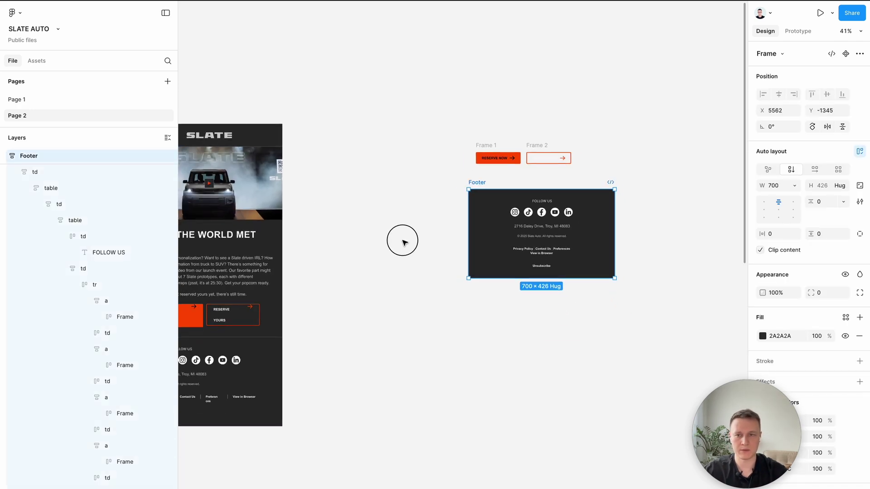
click(403, 241)
Step: Move the SLATE logo header table out of the second email and align it above the buttons and Footer
scroll(402, 240, left, 5)
scroll(403, 240, down, 2)
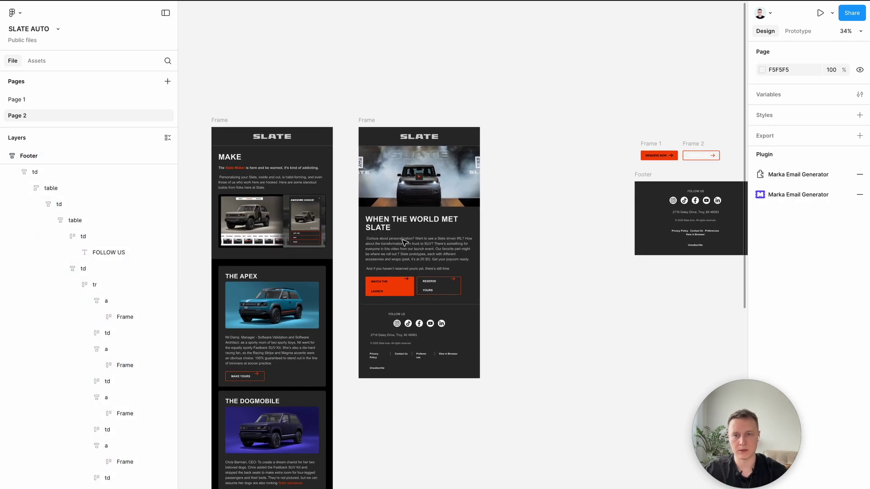
scroll(404, 242, right, 3)
scroll(404, 241, up, 1)
click(348, 155)
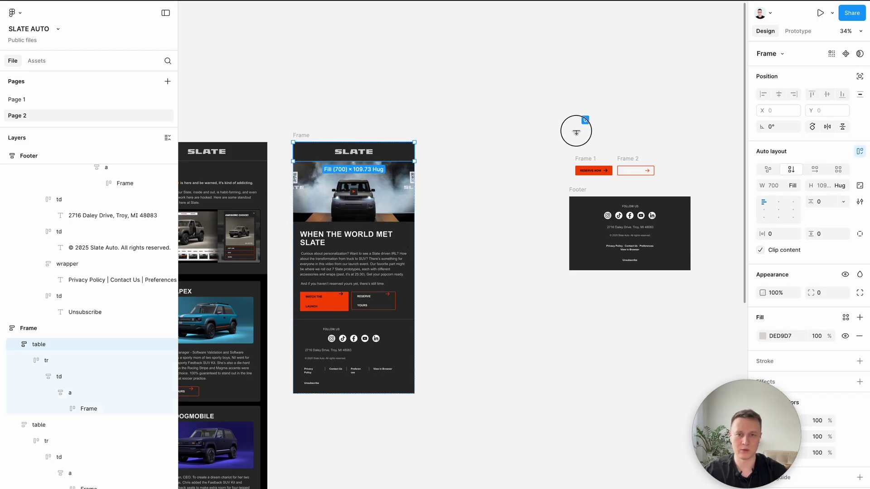
drag(395, 155, 584, 111)
scroll(584, 110, up, 3)
double_click(572, 111)
double_click(570, 113)
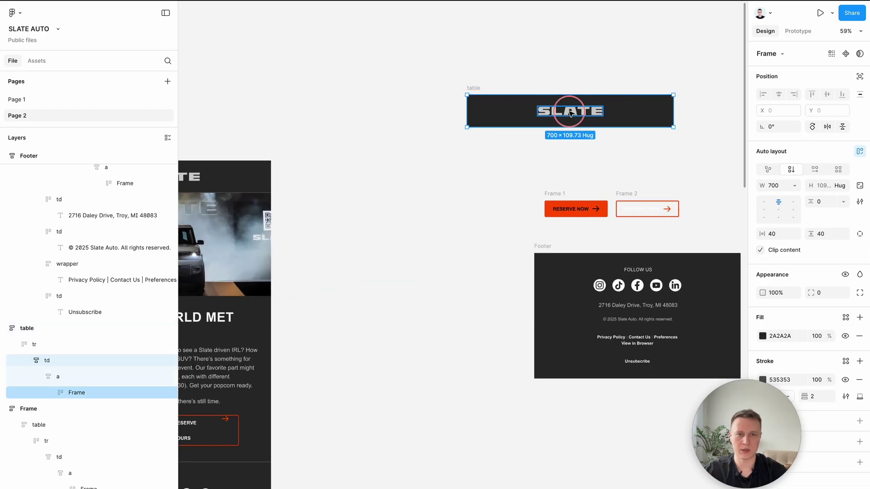
click(472, 81)
drag(473, 88, 539, 68)
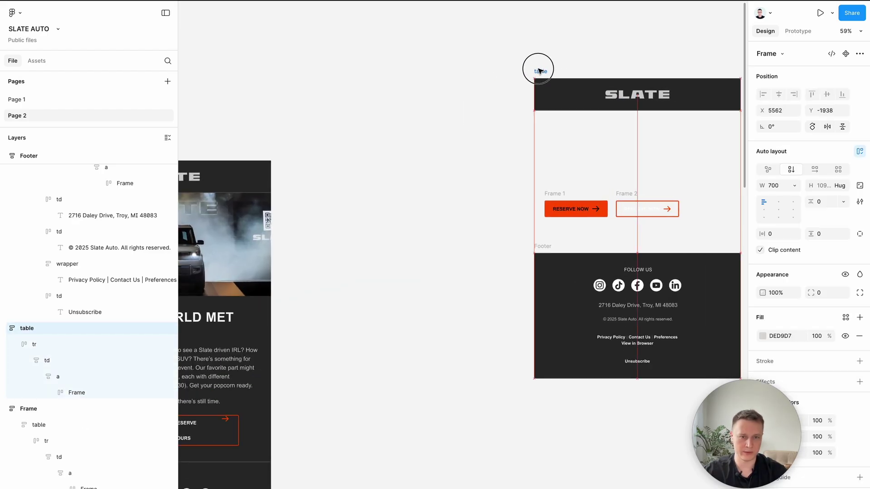
Step: Place THE APEX card's tr frame on its own on the canvas beside the extracted header and Footer
scroll(540, 68, down, 3)
key(Tab)
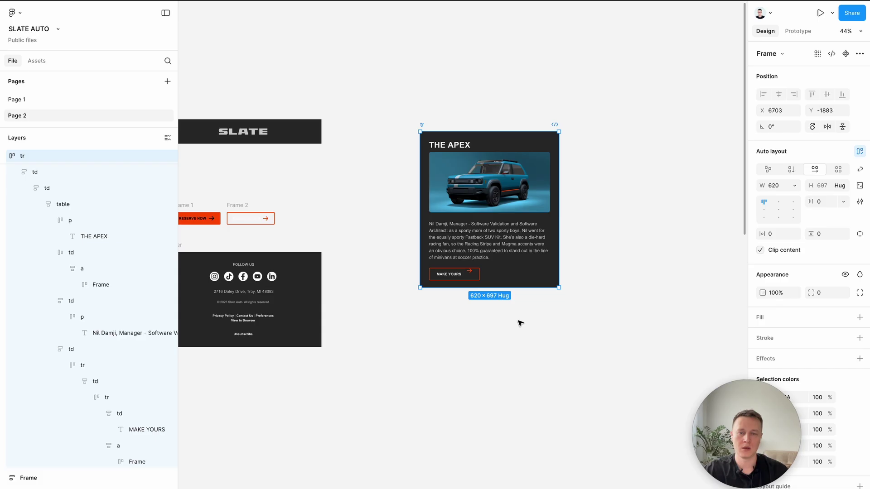
scroll(520, 322, left, 4)
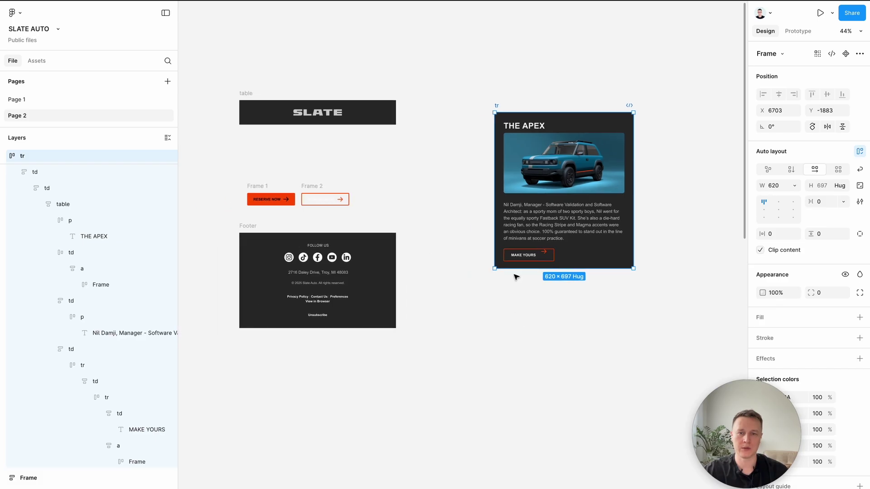
scroll(516, 277, right, 5)
scroll(515, 277, up, 2)
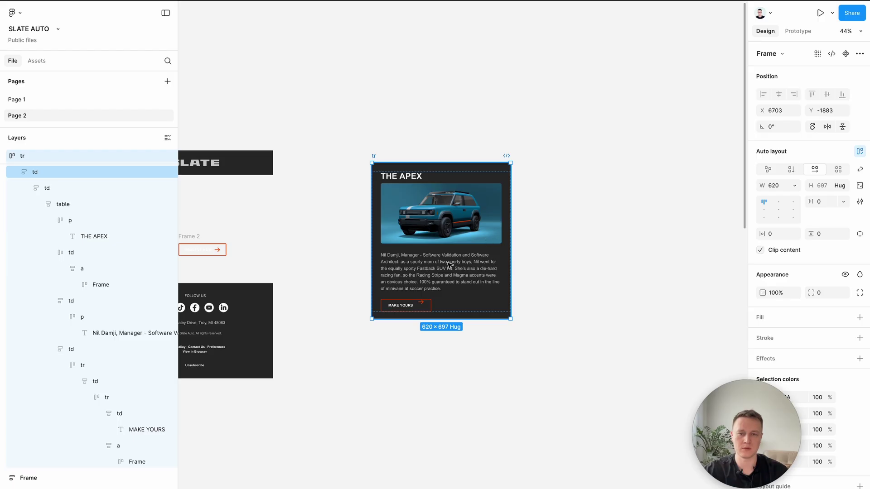
scroll(448, 265, up, 3)
scroll(448, 265, right, 3)
scroll(448, 265, up, 1)
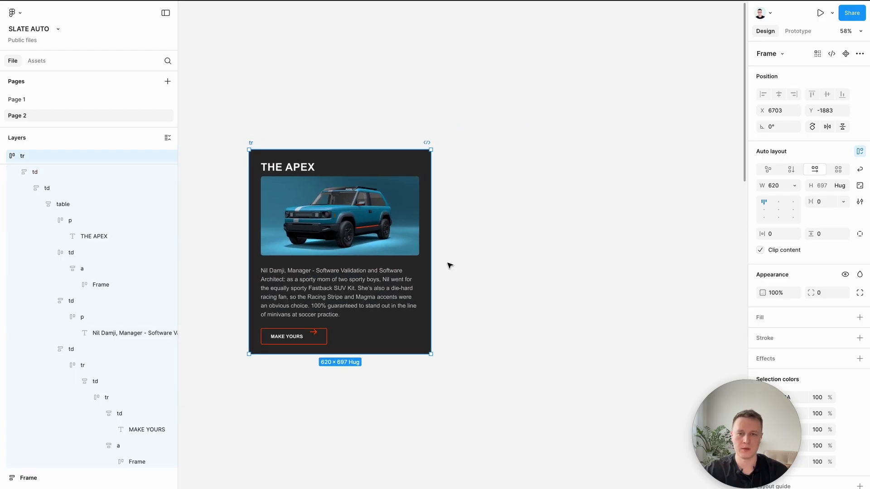
scroll(449, 265, left, 3)
scroll(408, 292, left, 6)
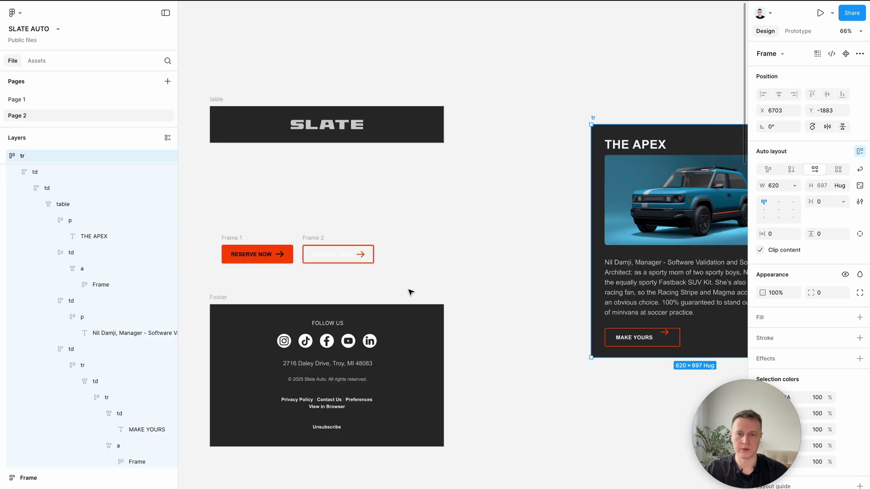
Step: Copy the outlined RESERVE NOW button, Frame 2, for use in THE APEX card
scroll(299, 233, up, 1)
click(324, 239)
scroll(494, 245, right, 5)
scroll(494, 245, down, 2)
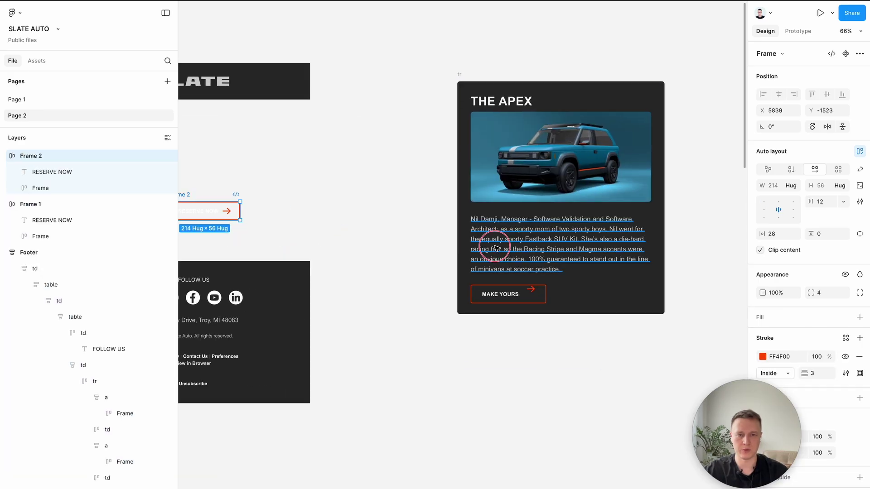
Step: Try to paste the outlined button directly into THE APEX card's outer tr frame
click(497, 248)
key(Escape)
key(Escape)
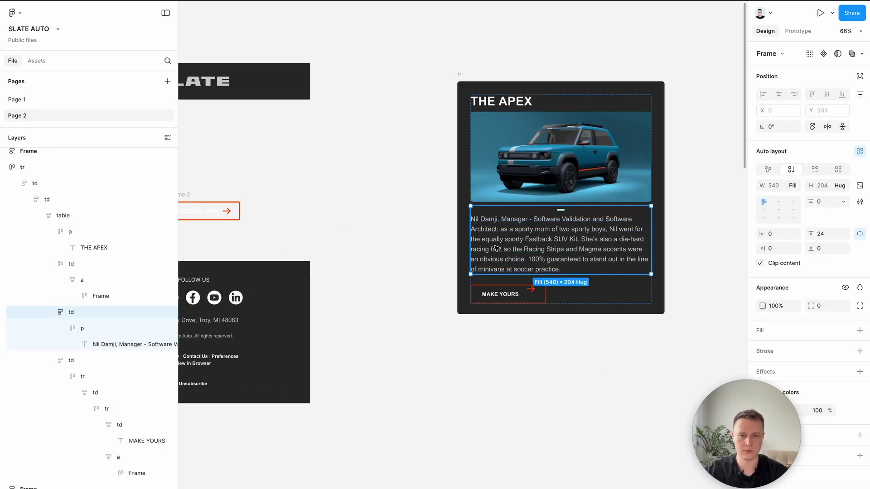
click(482, 49)
click(460, 78)
key(ctrl+v)
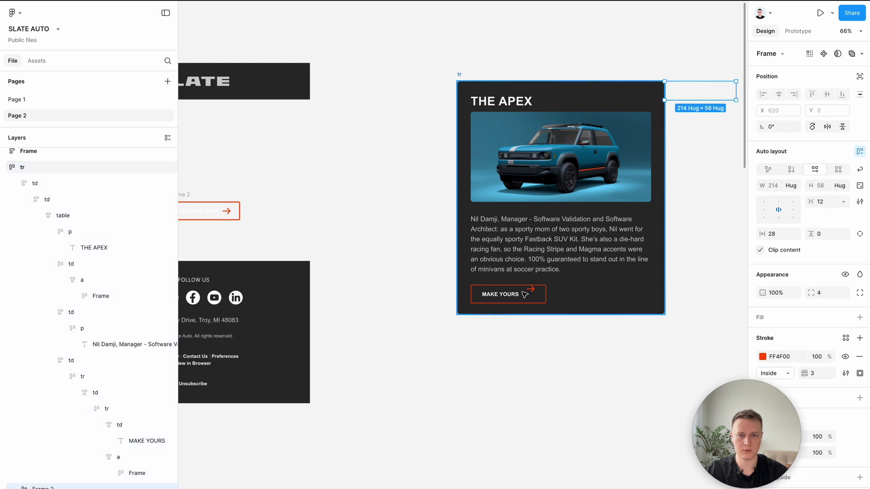
key(Delete)
Step: Paste the outlined RESERVE NOW button below the MAKE YOURS row in THE APEX card and delete that old row
click(558, 254)
key(Escape)
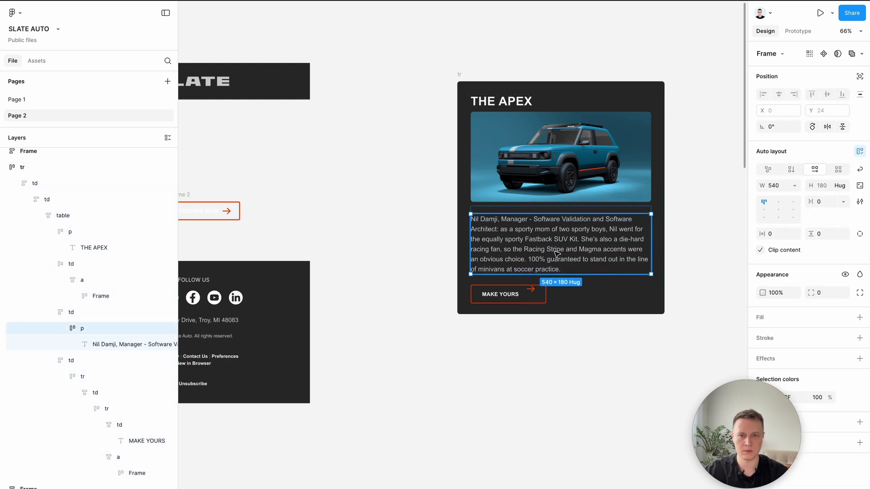
key(Escape)
key(Escape)
click(510, 300)
key(ctrl+v)
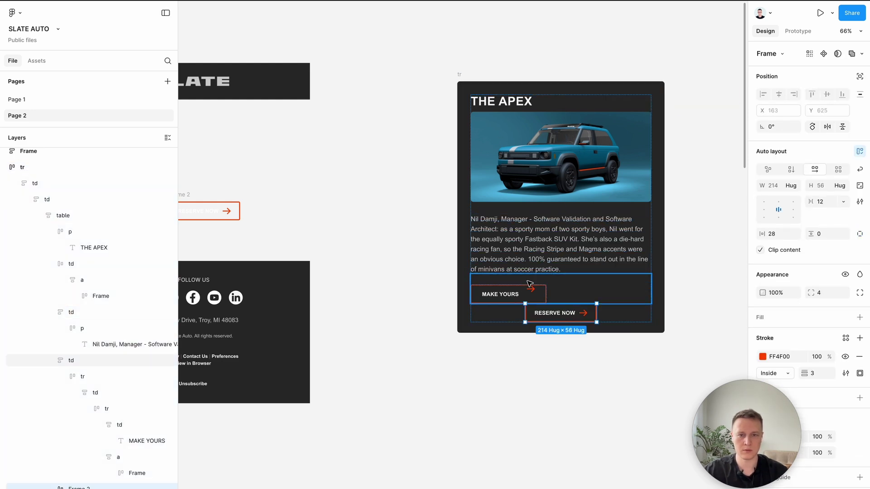
key(Escape)
key(Delete)
Step: Align the contents of THE APEX card's inner table frame to the top left
click(564, 243)
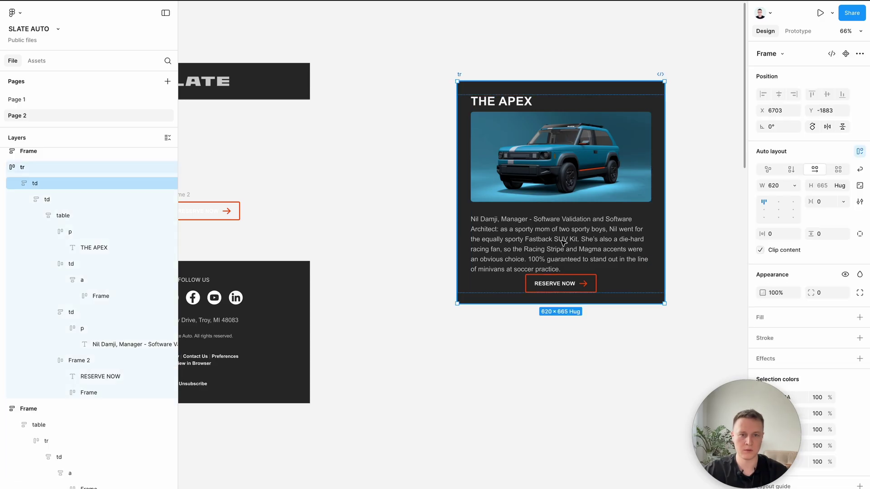
double_click(564, 243)
key(Escape)
key(Escape)
key(Escape)
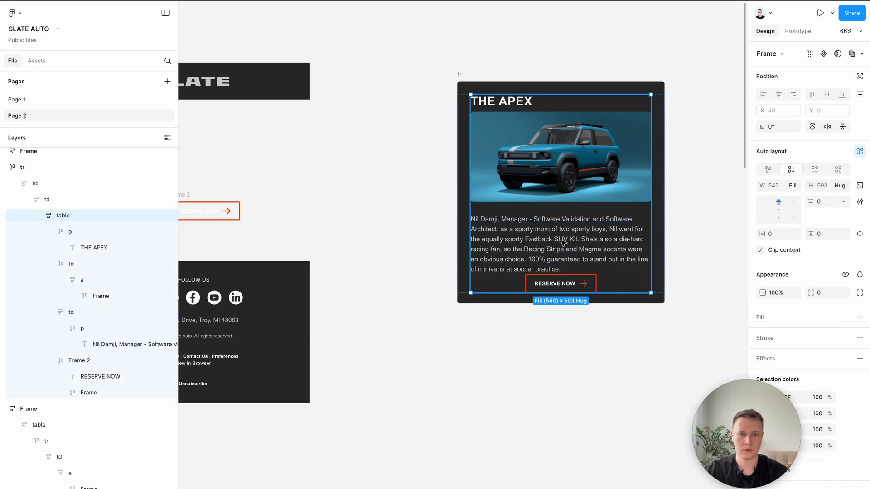
scroll(562, 236, up, 2)
click(765, 202)
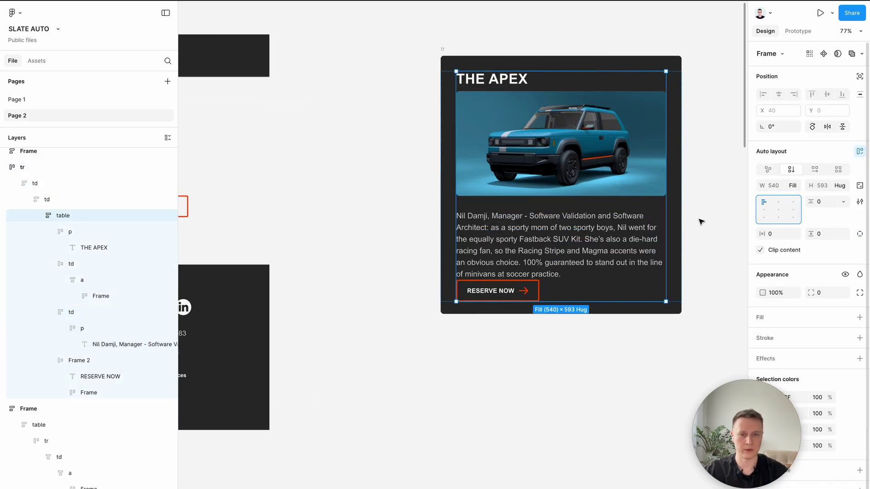
Step: Set the vertical gap between items in THE APEX card's inner table to 32
scroll(549, 266, right, 2)
scroll(548, 266, up, 1)
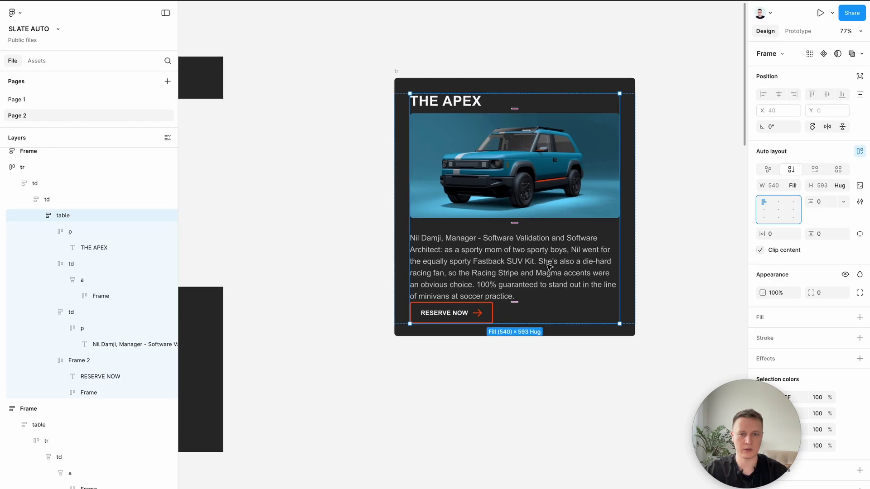
click(828, 207)
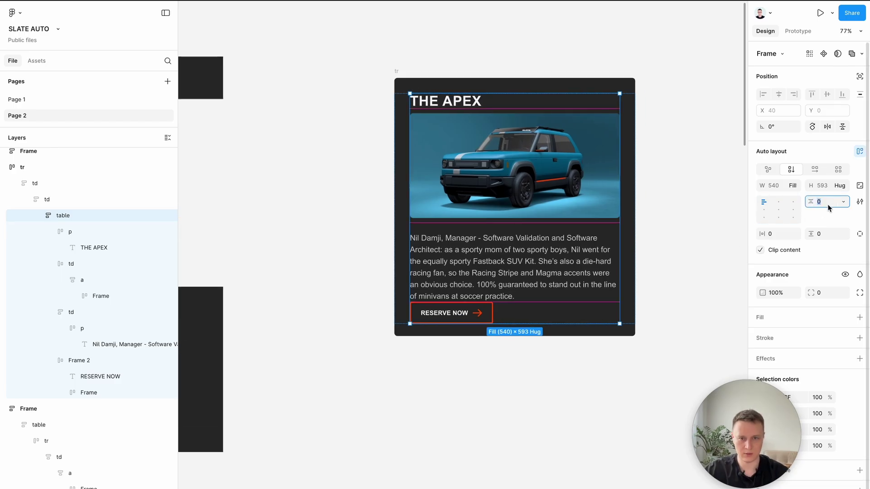
text(36)
key(Return)
Step: Ungroup the td and a wrapper frames around the car image in THE APEX card
click(511, 260)
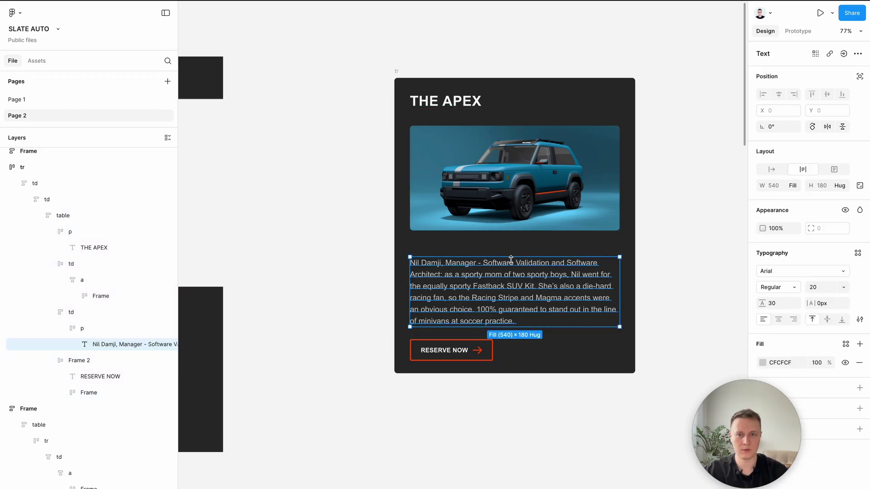
click(510, 244)
click(521, 210)
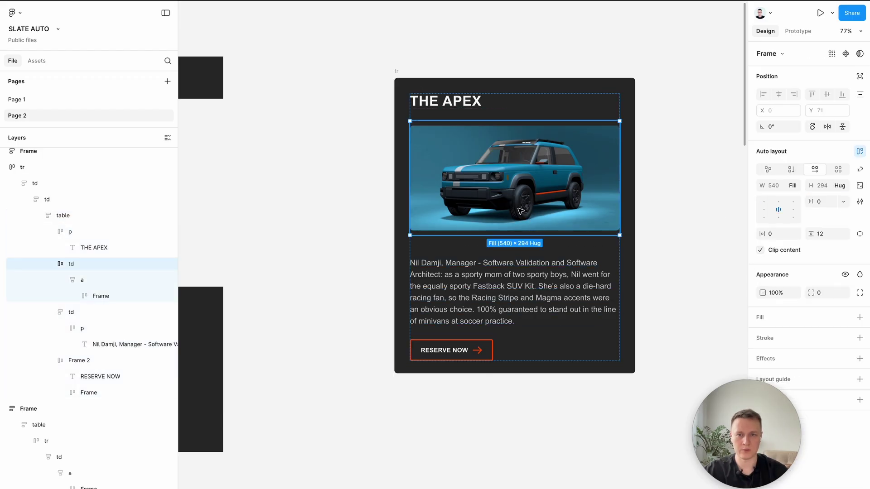
key(ctrl+shift+g)
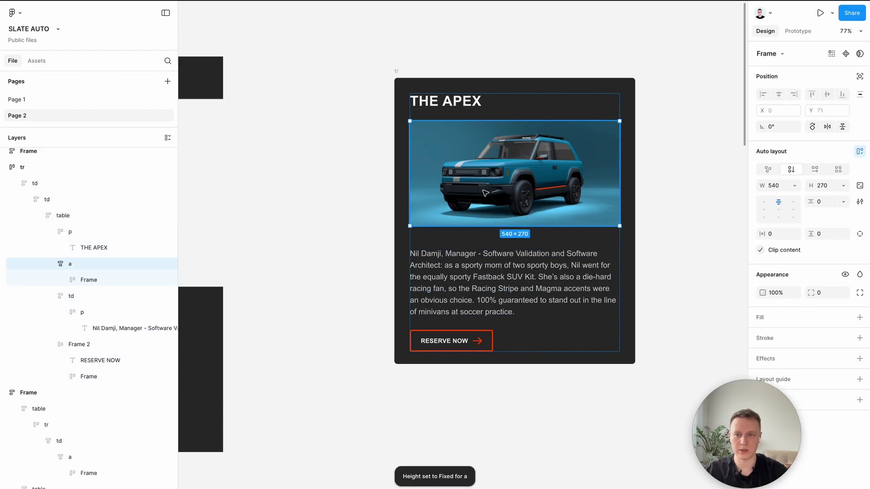
key(ctrl+shift+g)
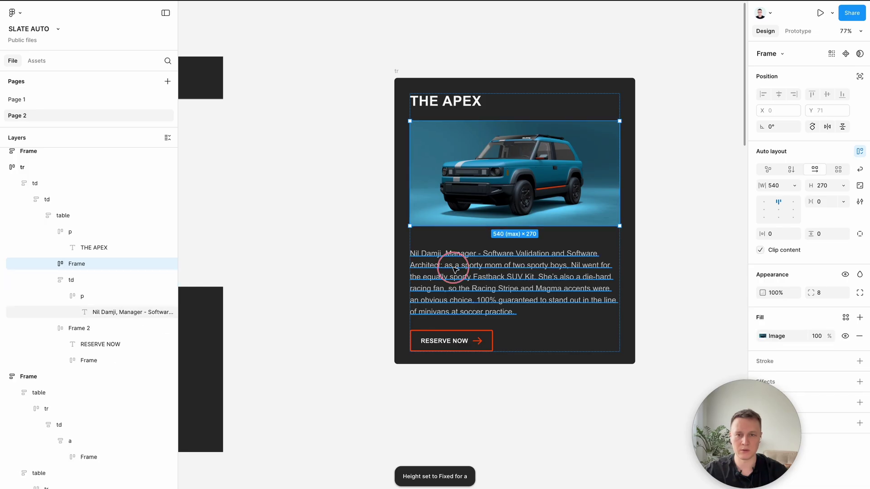
Step: Ungroup the td and p wrapper frames around the description text in THE APEX card
click(454, 269)
key(shift+Return)
key(shift+Return)
key(ctrl+shift+g)
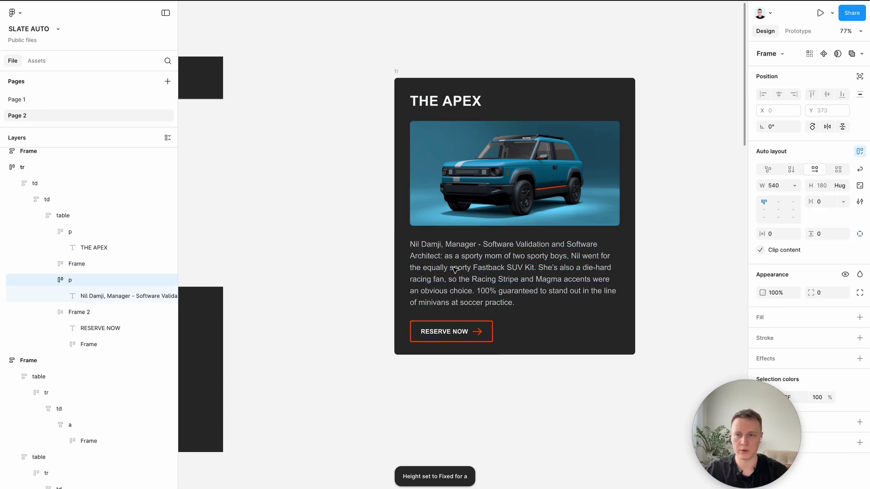
key(ctrl+shift+g)
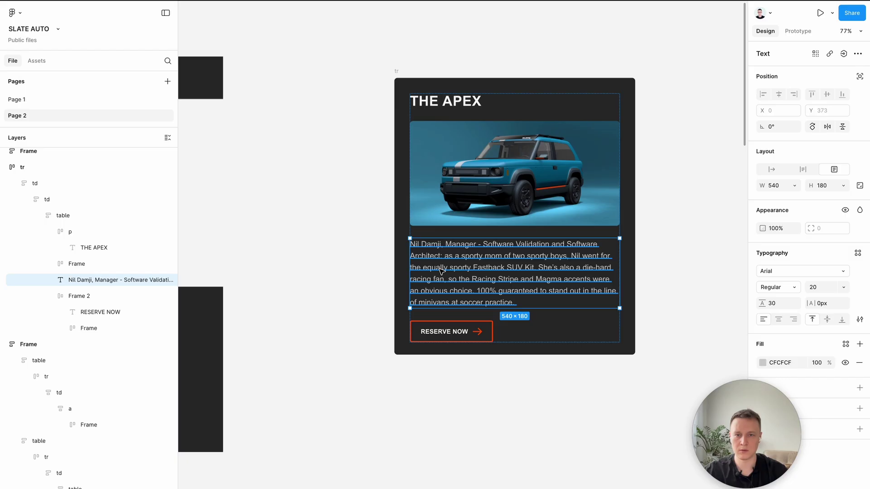
Step: Set the description text's width in THE APEX card to fill its container
click(481, 224)
click(481, 247)
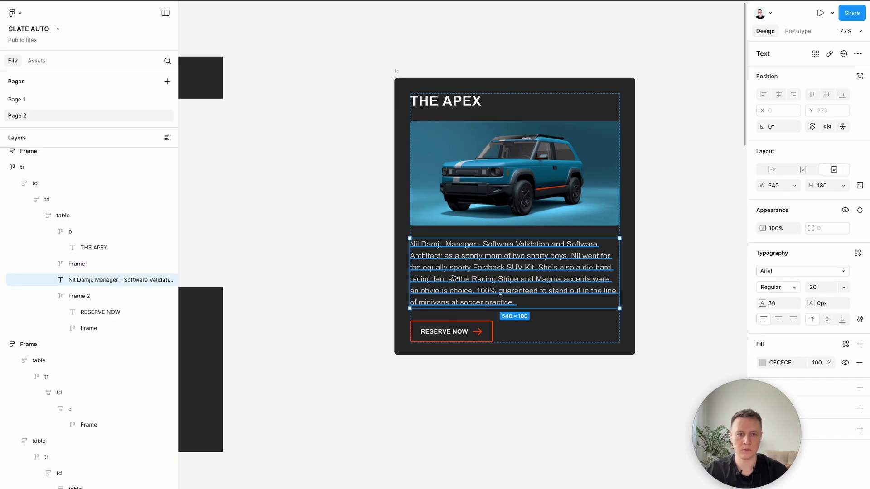
click(793, 185)
click(793, 209)
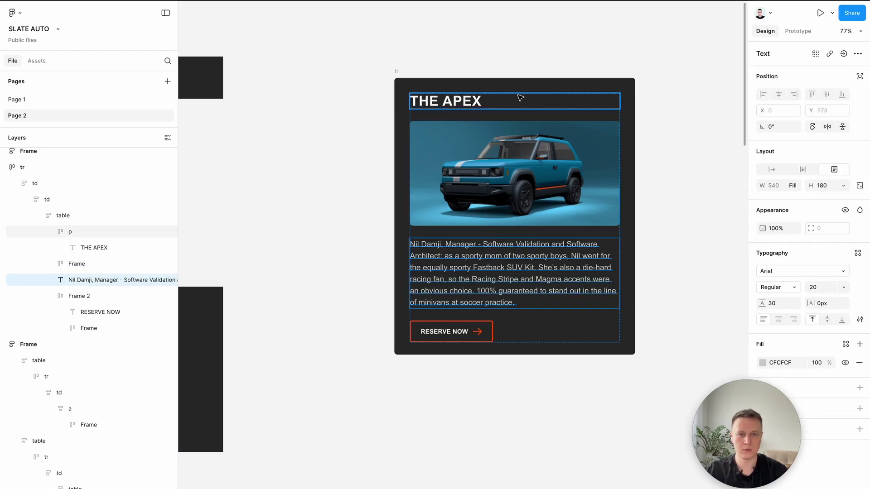
Step: Ungroup the p wrapper around THE APEX title and the inner table frame around the card's content
click(411, 110)
key(Escape)
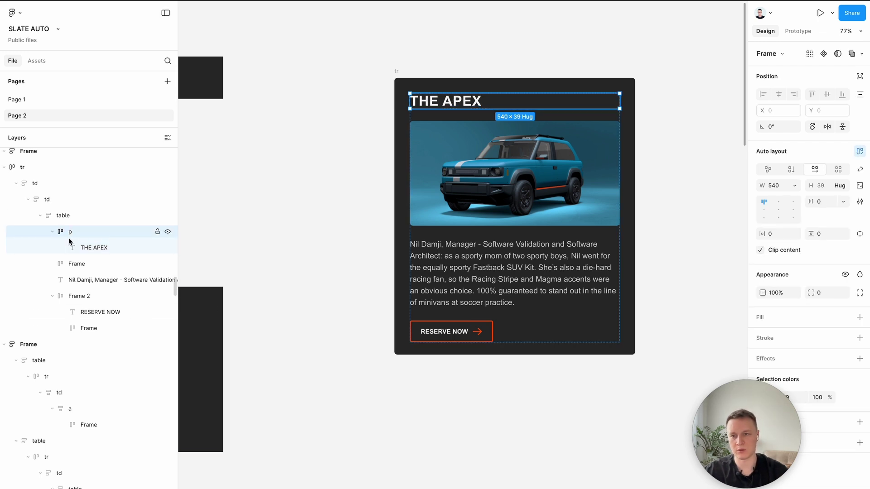
key(ctrl+shift+g)
click(78, 216)
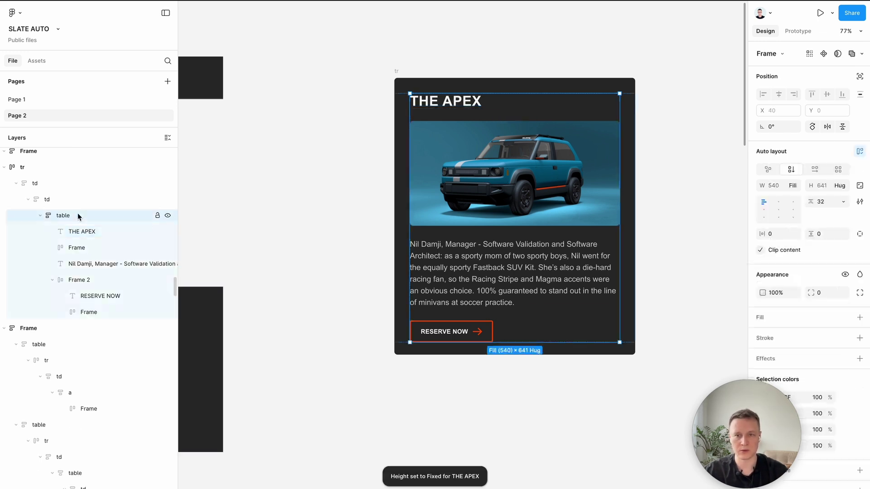
key(ctrl+shift+g)
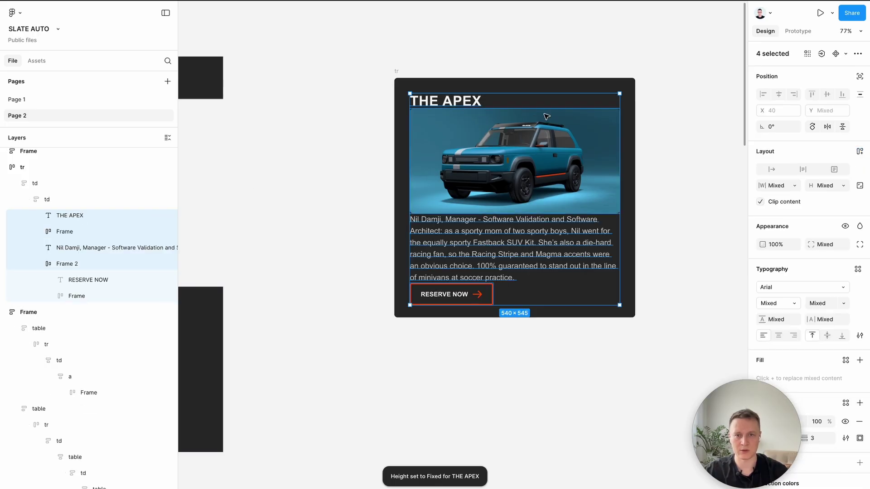
Step: Ungroup the inner td frame holding the title, image, description and button in THE APEX card
click(64, 232)
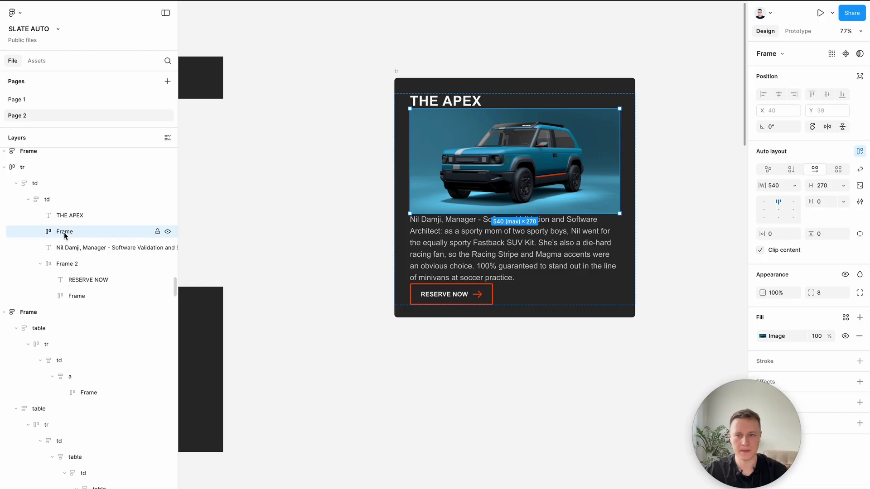
click(77, 266)
click(89, 264)
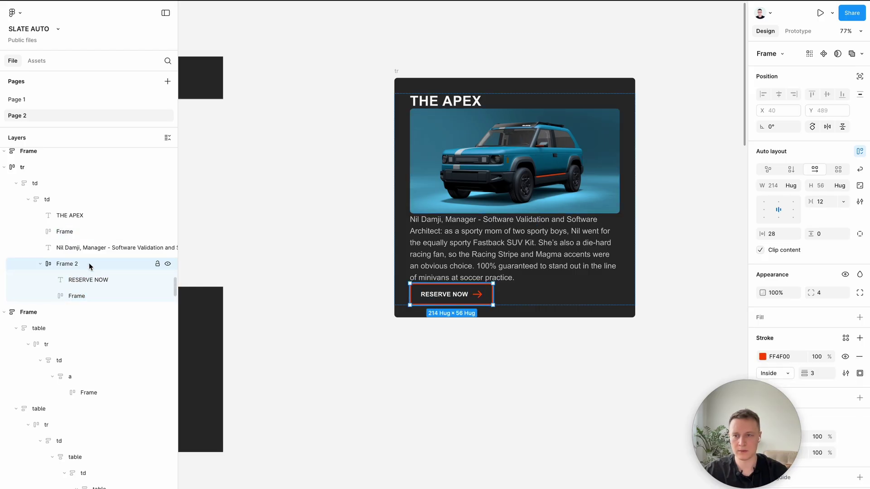
click(58, 200)
click(54, 180)
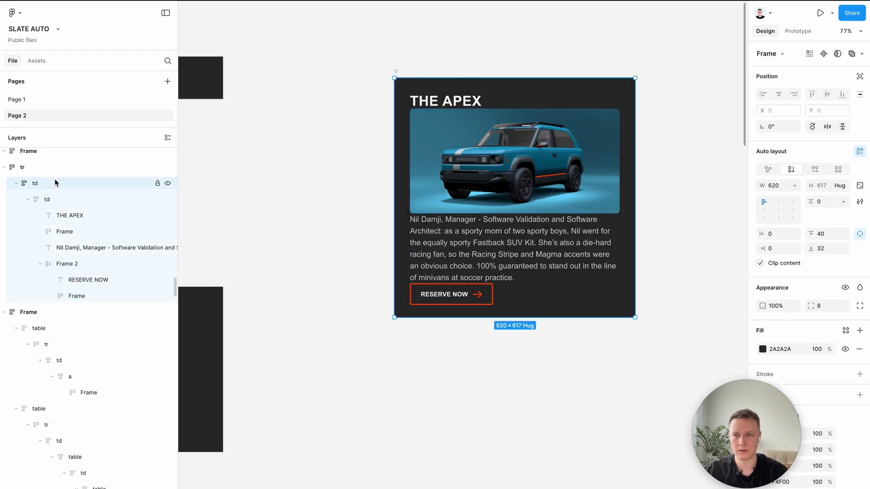
click(56, 199)
key(super+shift+g)
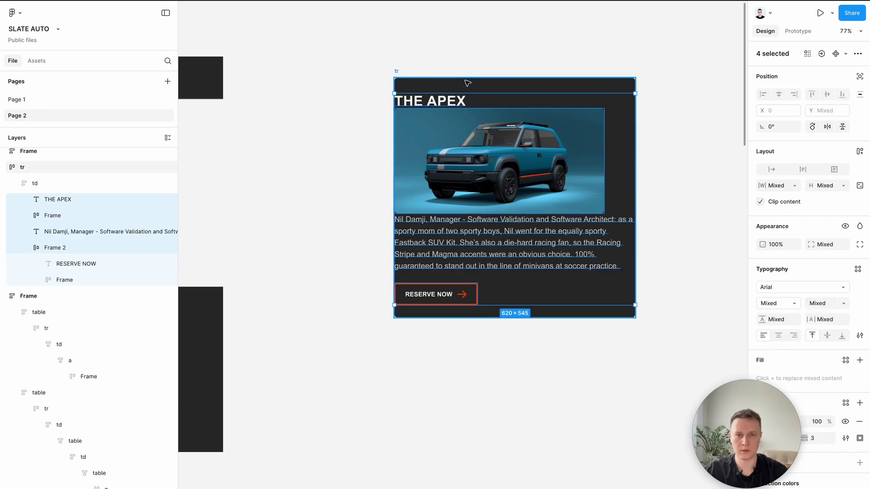
Step: Try setting the outer tr frame's horizontal padding, vertical padding and item gap to 24
click(73, 183)
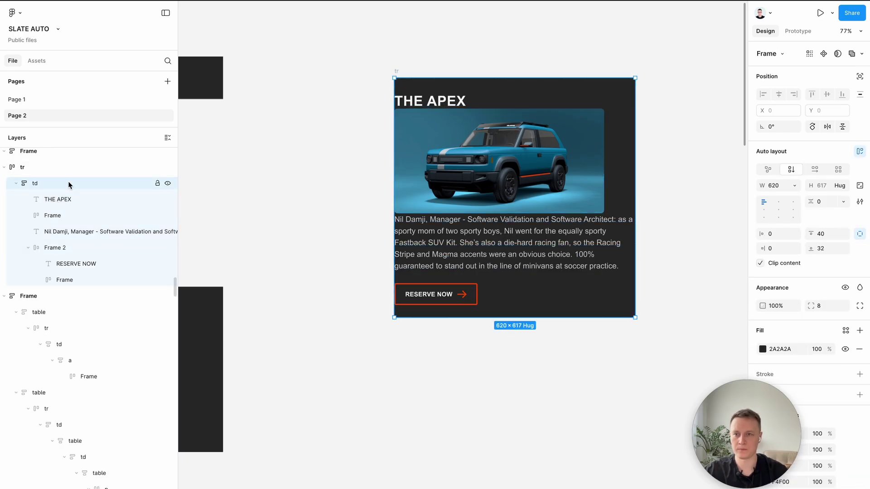
click(15, 183)
scroll(16, 217, up, 1)
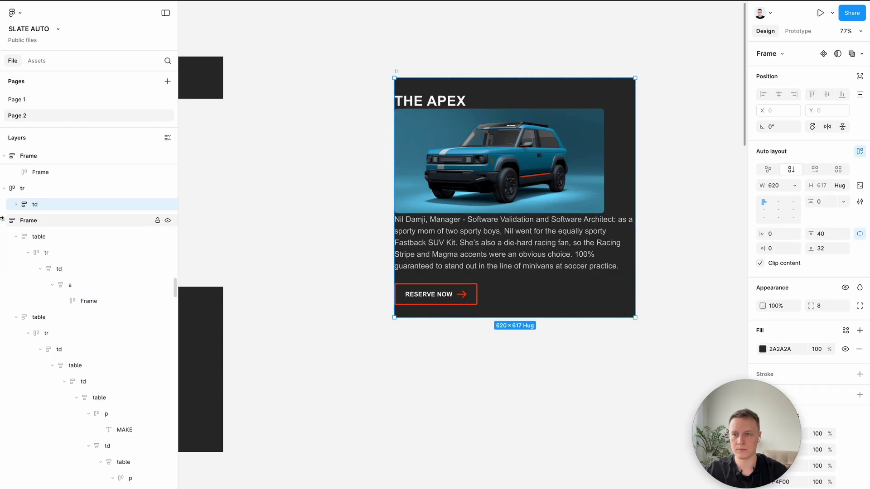
click(392, 67)
click(404, 72)
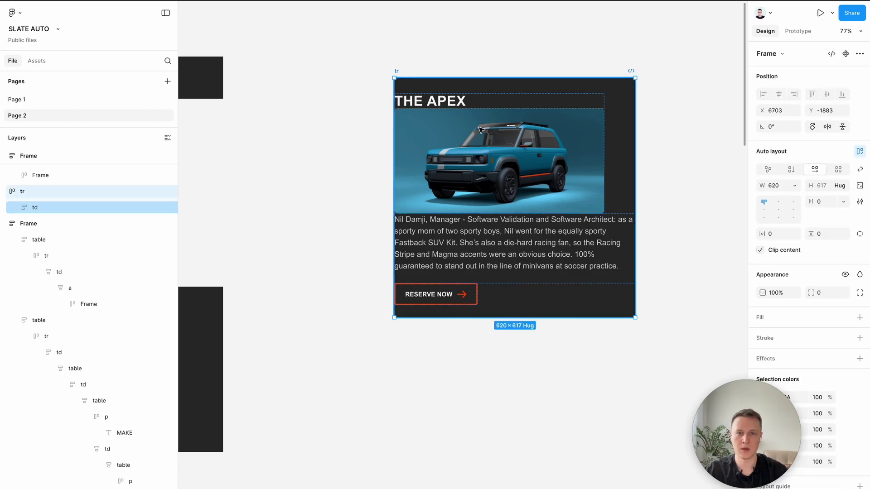
scroll(558, 194, right, 3)
click(781, 236)
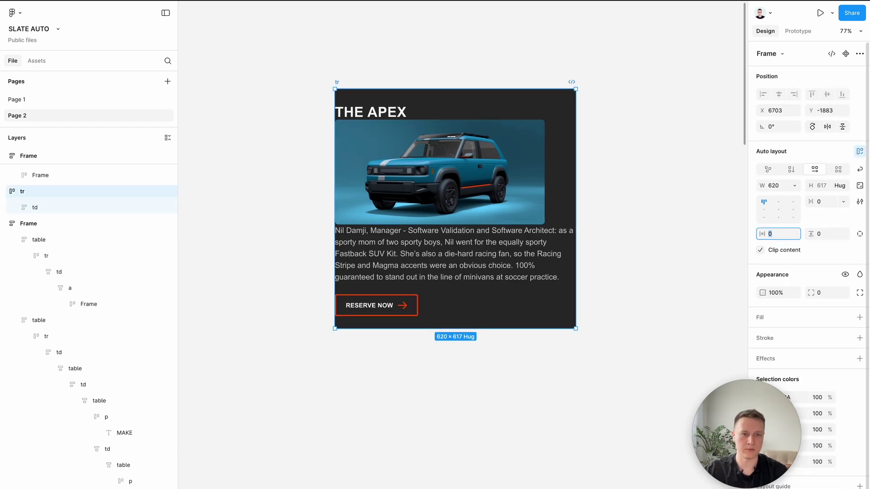
text(24)
key(Tab)
text(24)
key(Tab)
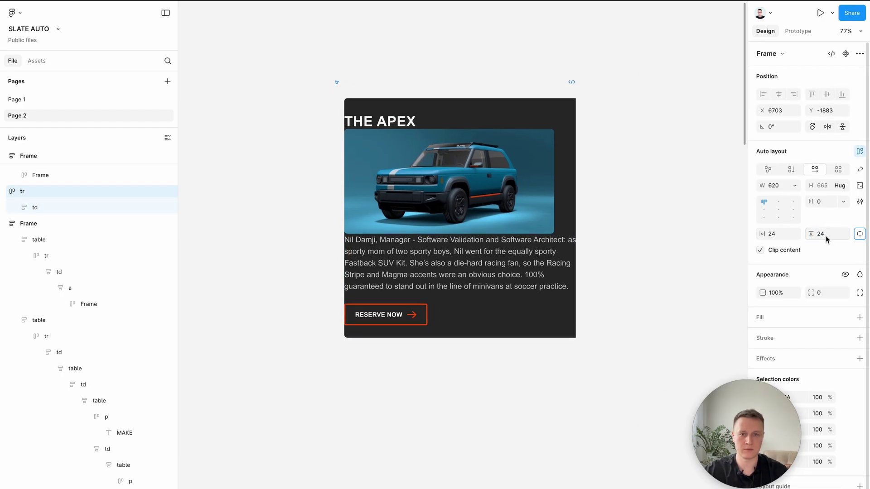
click(821, 202)
text(24)
key(Tab)
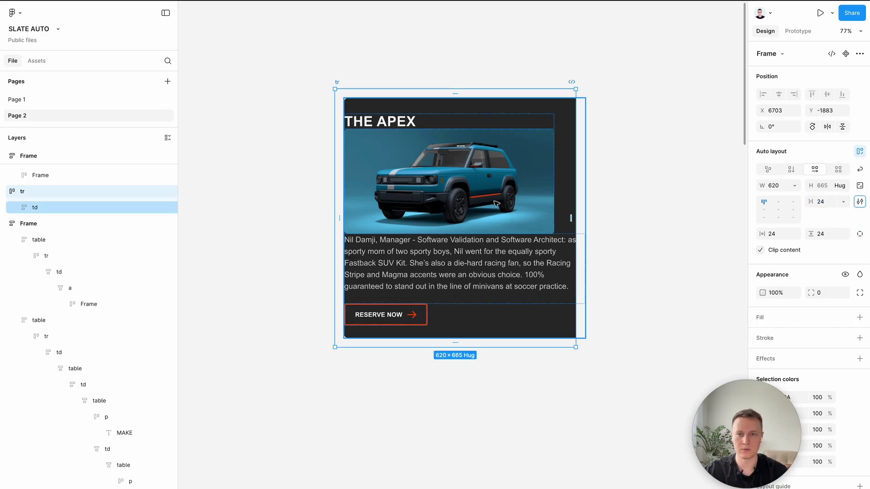
Step: Ungroup the outer tr frame of THE APEX card and shift the remaining td frame slightly
key(ctrl+shift+g)
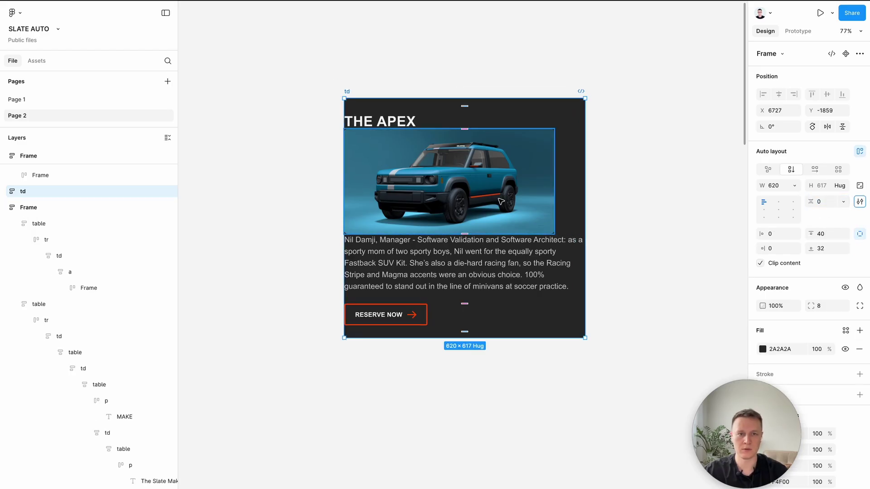
mouse_move(501, 201)
mouse_down()
mouse_move(539, 221)
mouse_move(513, 209)
mouse_up()
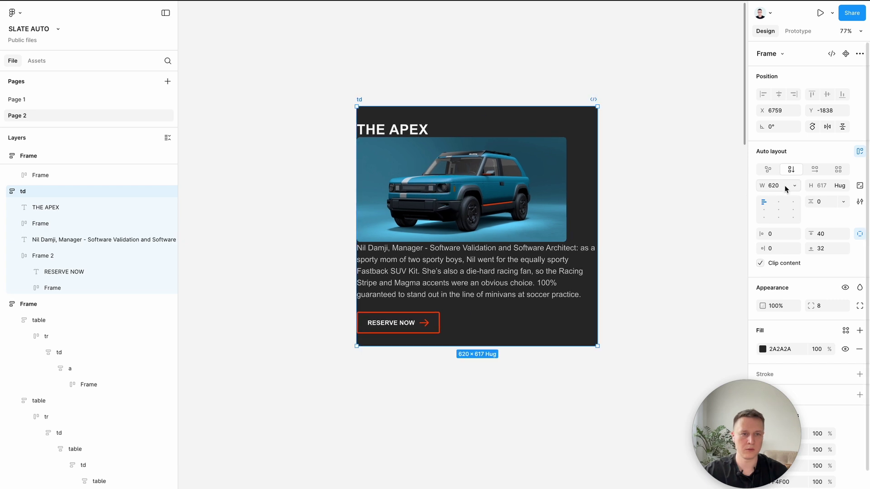
Step: Set THE APEX card's padding to 24 on all four sides and its vertical item gap to 26
click(786, 236)
text(24)
key(Tab)
text(2)
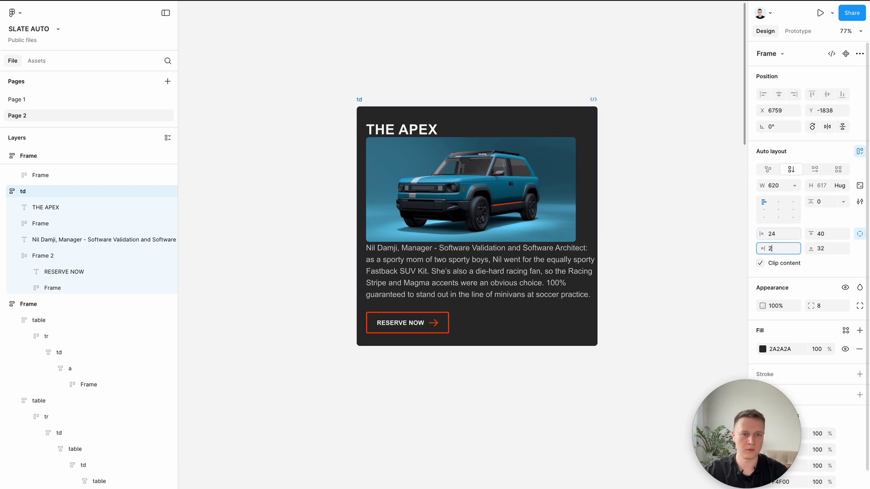
key(Tab)
text(24)
key(Return)
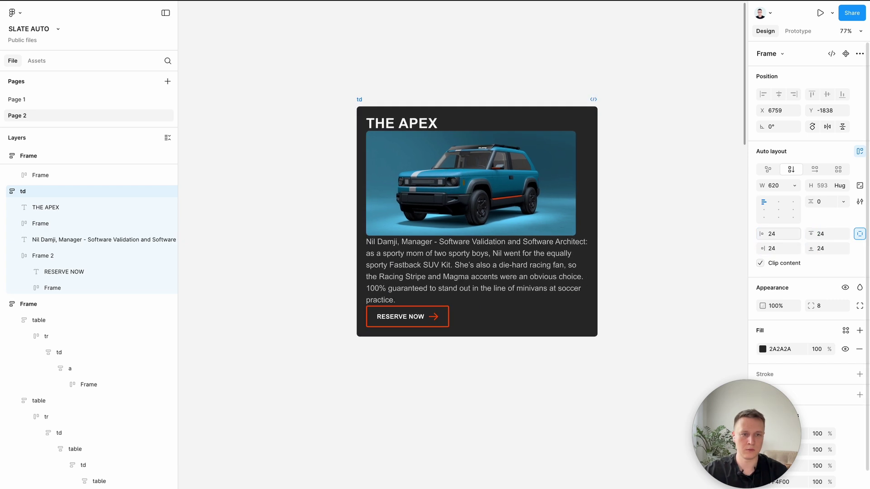
click(825, 202)
text(24)
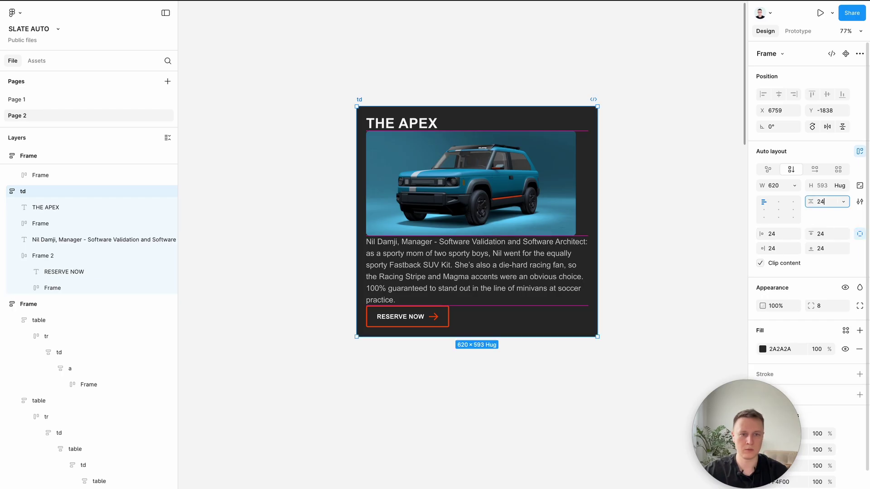
key(Return)
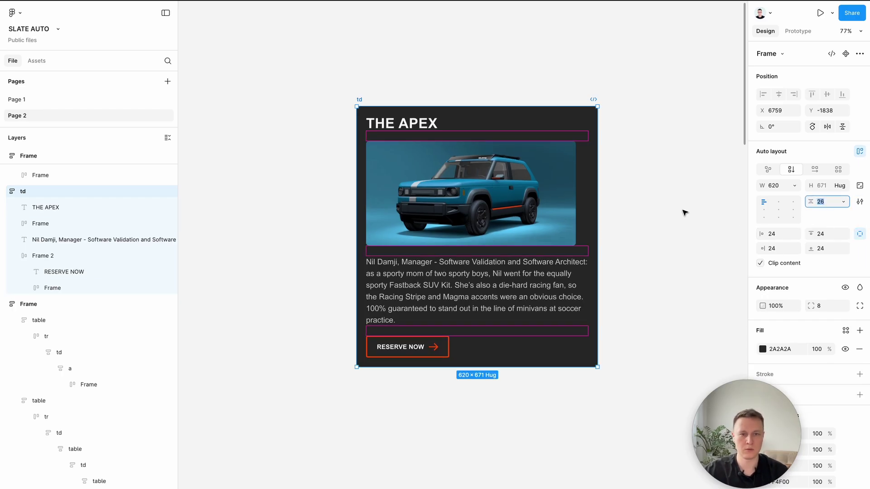
Step: Set the width of THE APEX card's title, car image and description text to fill the container
click(497, 200)
key(ctrl+a)
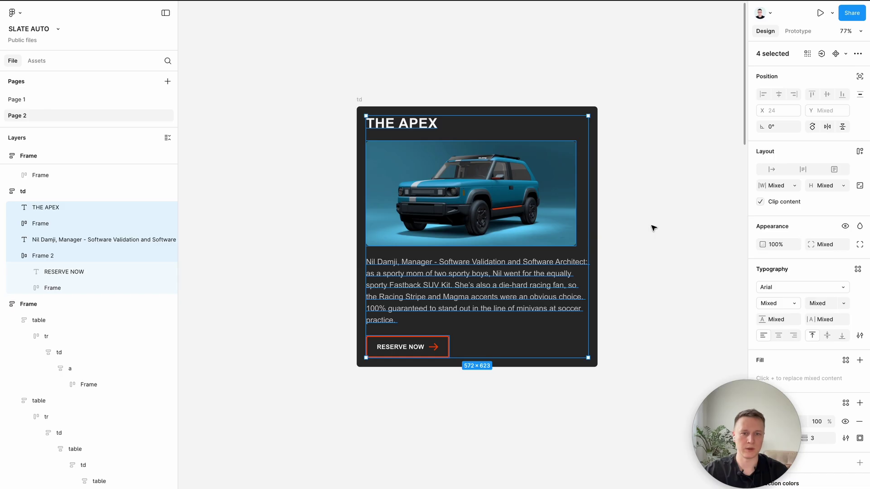
click(653, 228)
click(562, 300)
shift+click(563, 172)
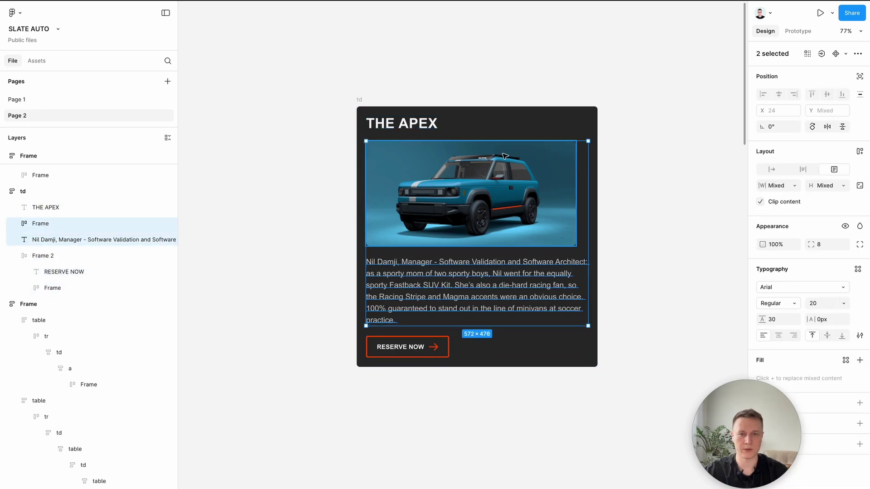
shift+click(413, 129)
click(790, 185)
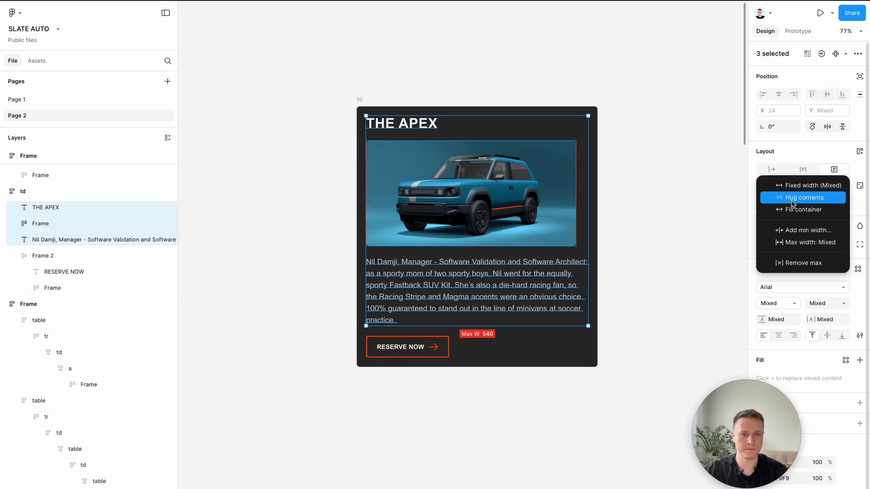
click(793, 209)
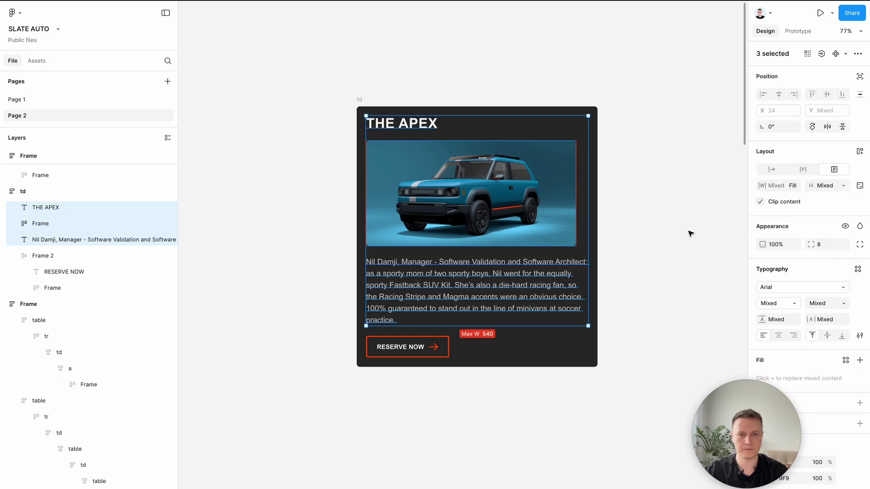
Step: Try to widen the car image to the full content width of THE APEX card
click(690, 233)
click(572, 206)
click(797, 185)
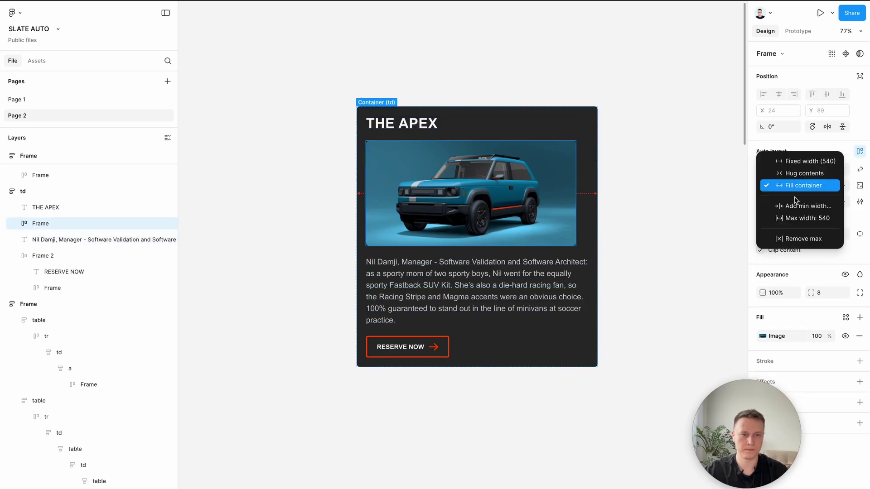
click(798, 186)
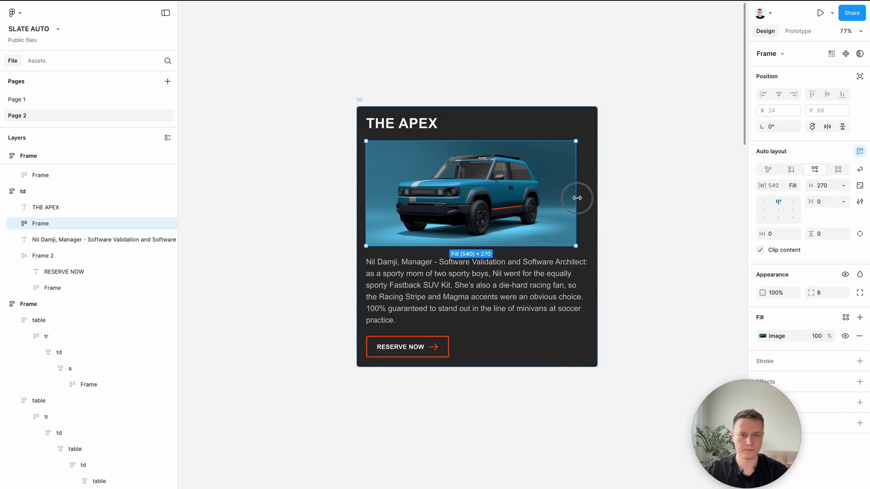
drag(577, 198, 611, 196)
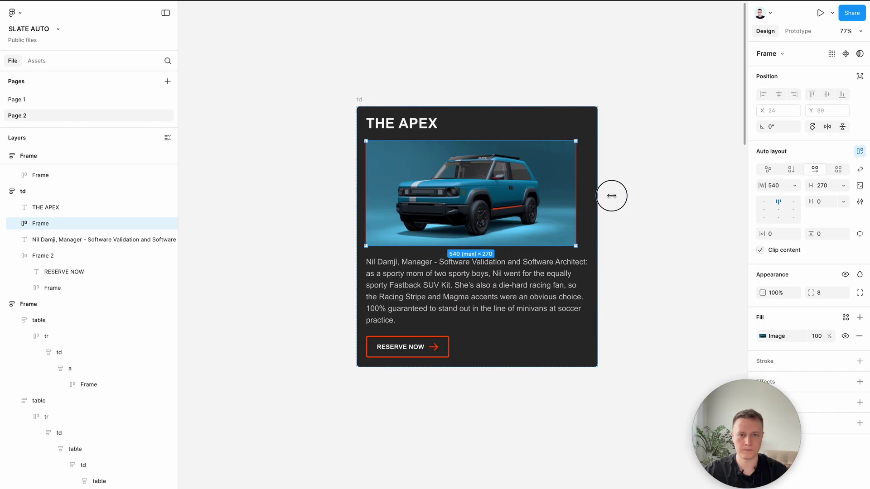
Step: Remove the car image's maximum width and set its width to fill the container
click(794, 186)
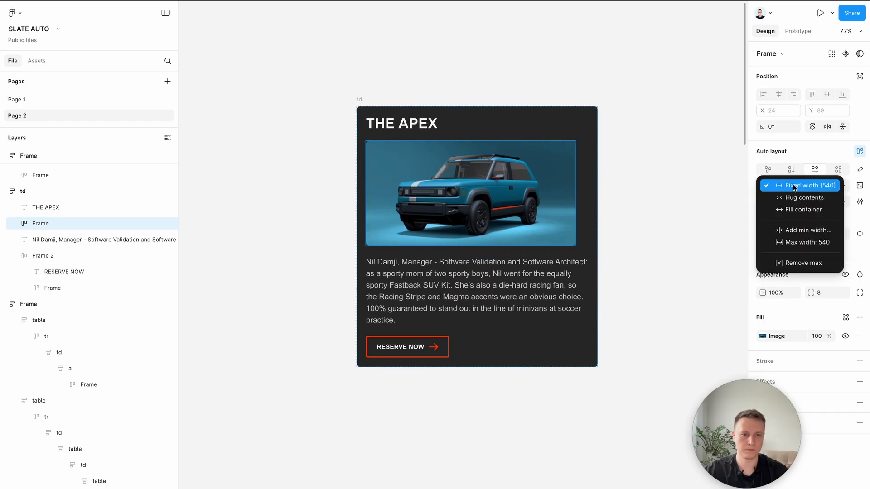
click(805, 263)
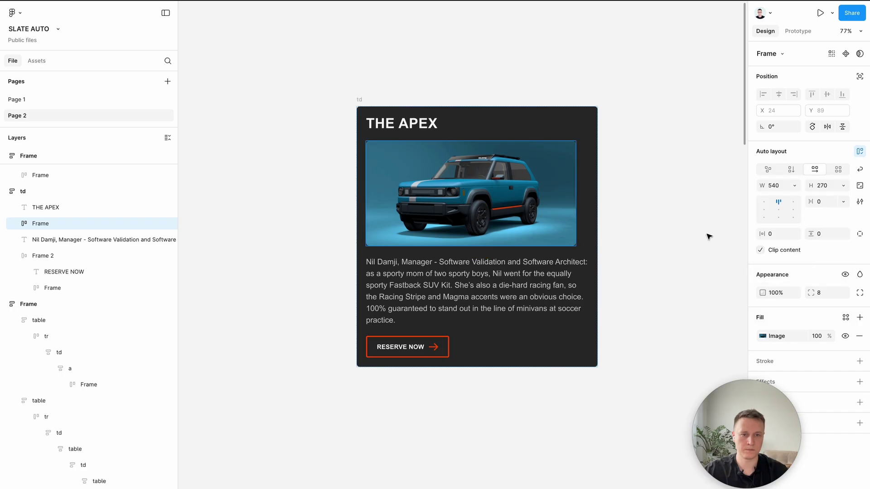
click(794, 185)
click(798, 208)
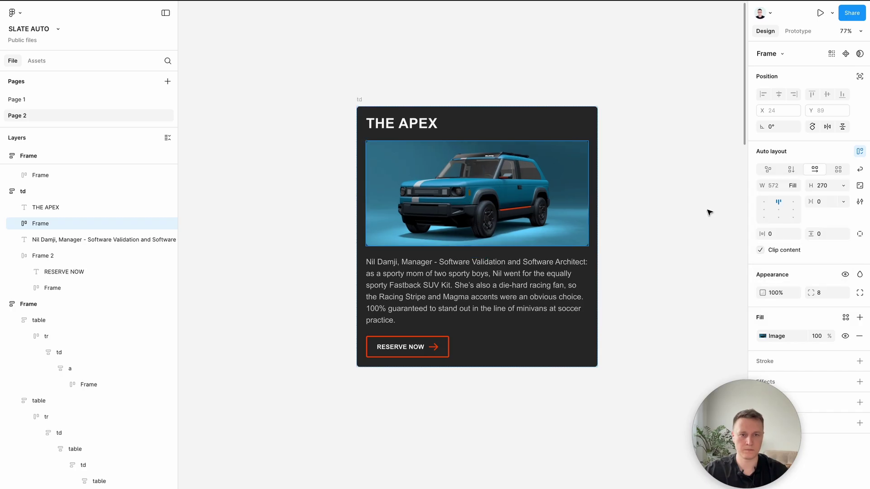
click(689, 206)
Step: Preview THE APEX card in the Marka Email Generator plugin, then close the plugin
click(798, 195)
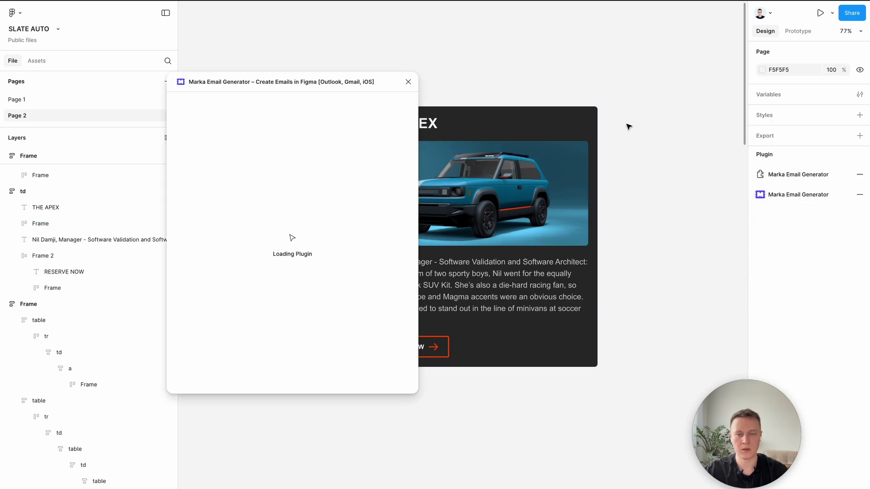
click(449, 84)
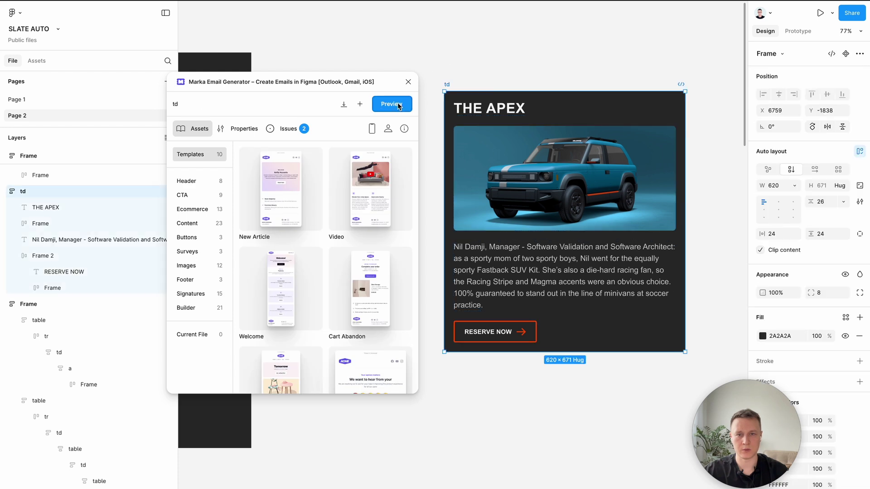
scroll(474, 320, down, 2)
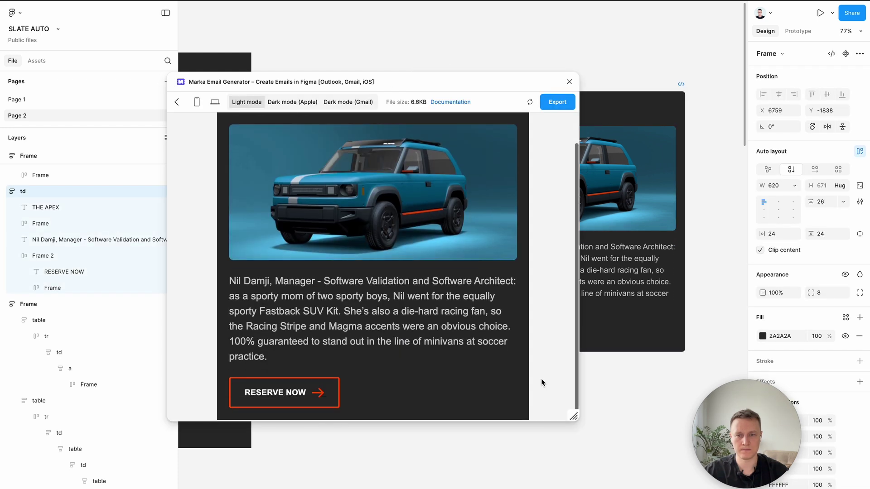
drag(579, 424, 512, 441)
click(506, 82)
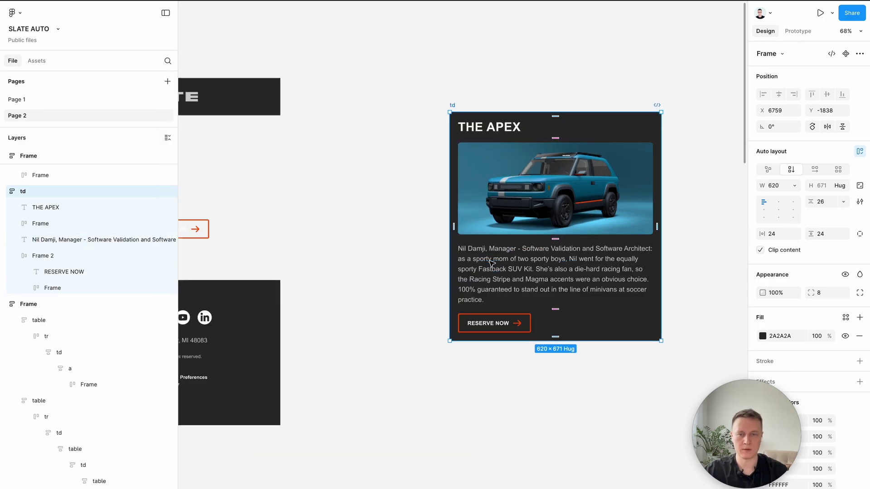
scroll(402, 338, down, 5)
scroll(402, 337, down, 5)
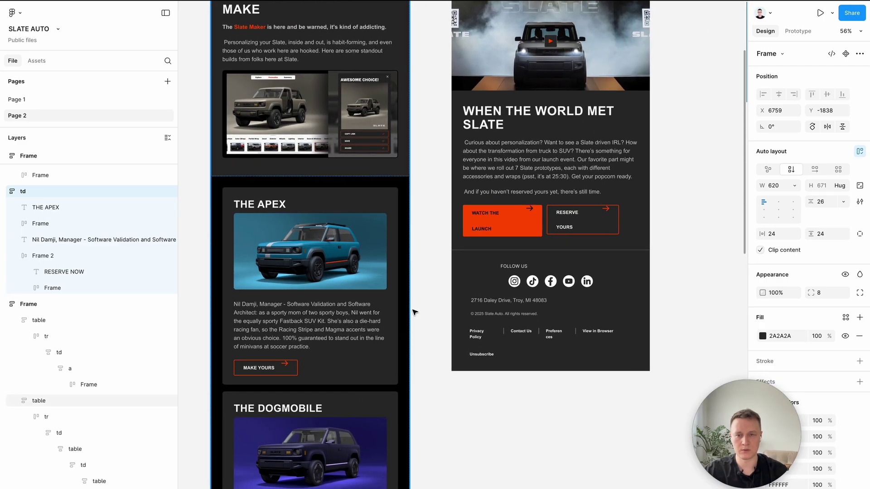
scroll(384, 305, right, 5)
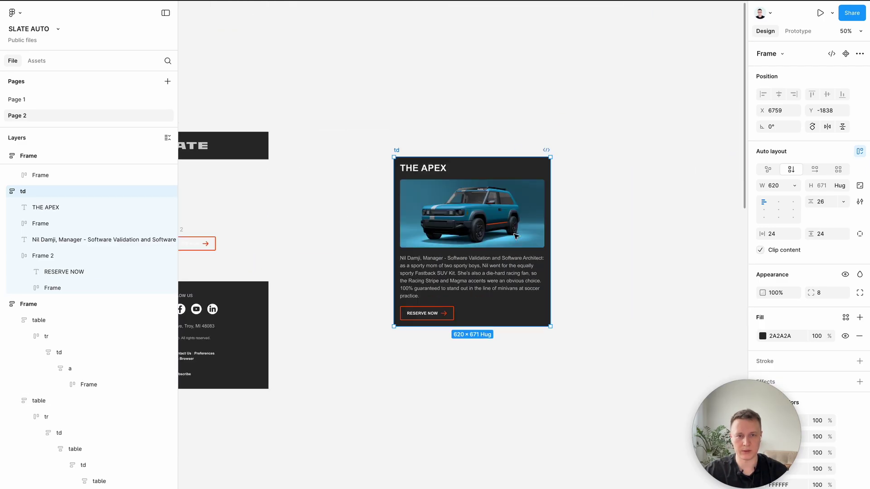
Step: Wrap THE APEX card in a new auto layout frame and fill that frame with black 000000, matching the original email's background
scroll(499, 183, left, 5)
scroll(412, 212, up, 3)
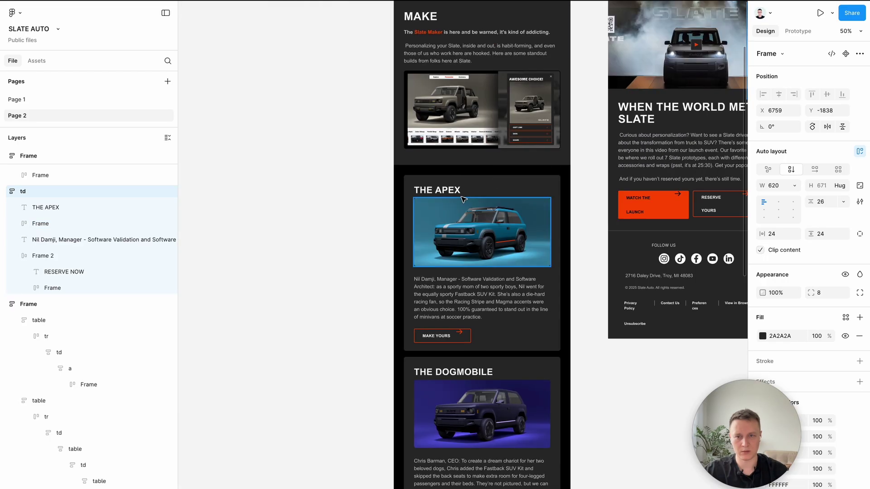
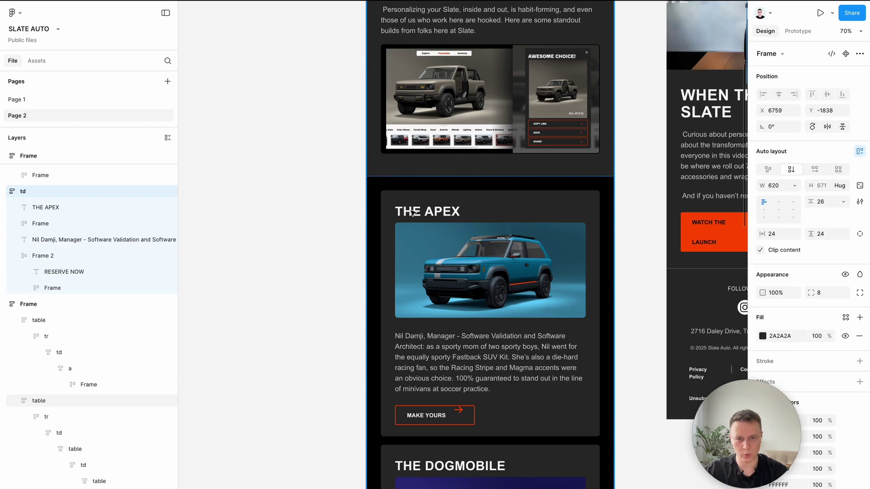
scroll(411, 212, down, 1)
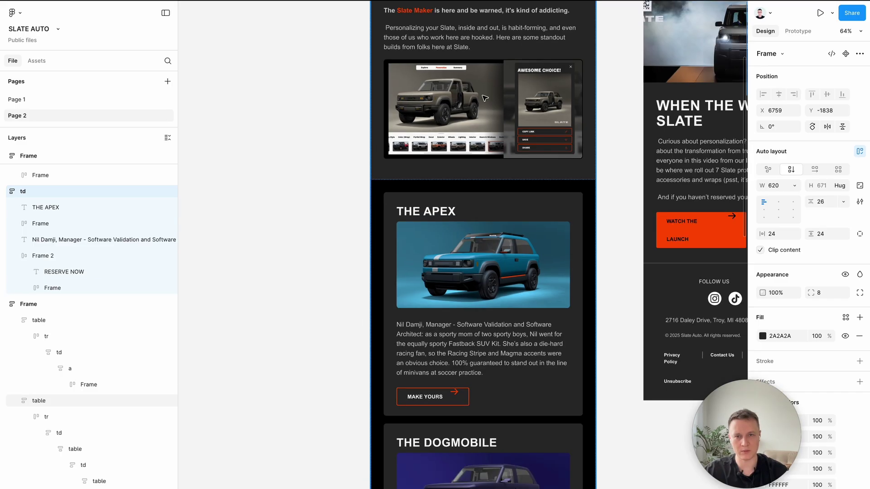
scroll(453, 146, down, 2)
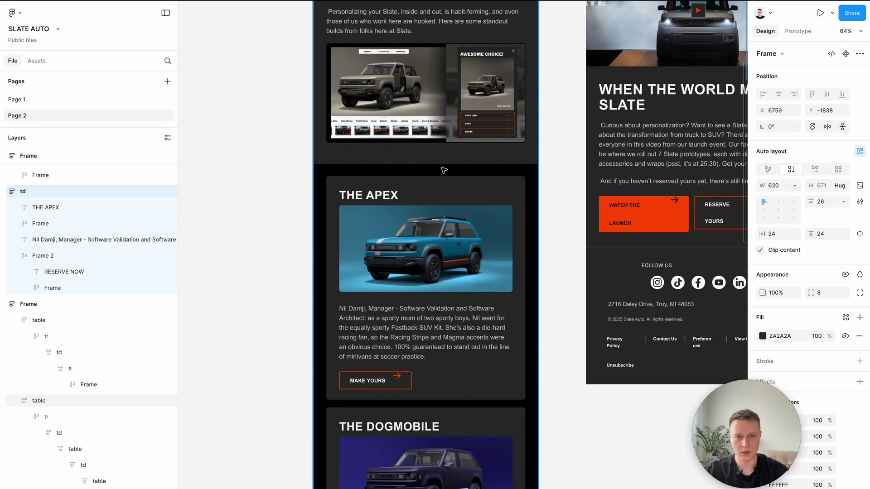
key(shift+2)
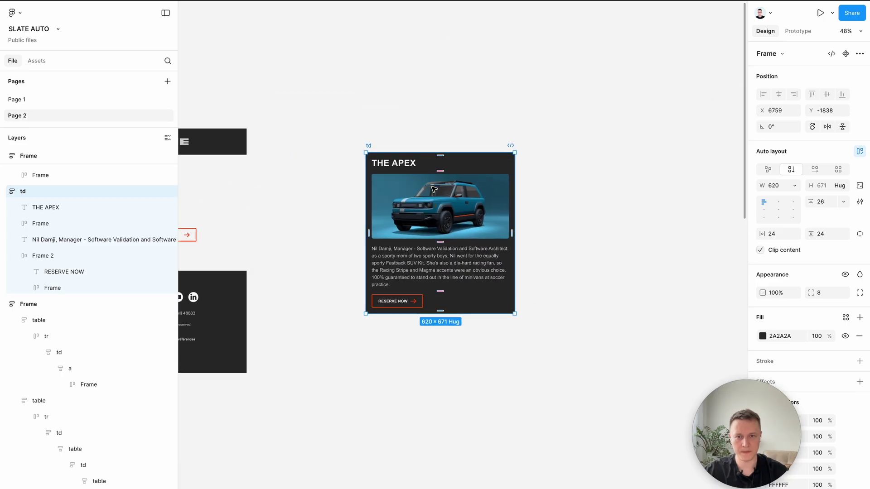
key(shift+a)
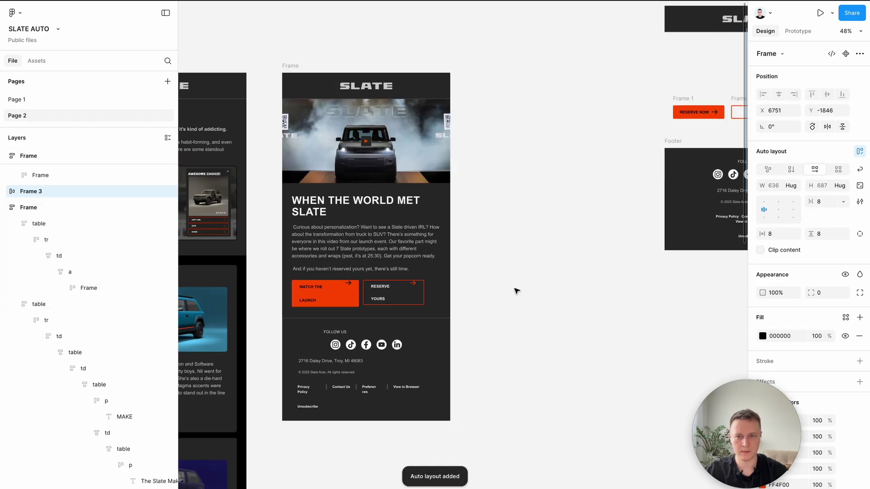
key(shift+2)
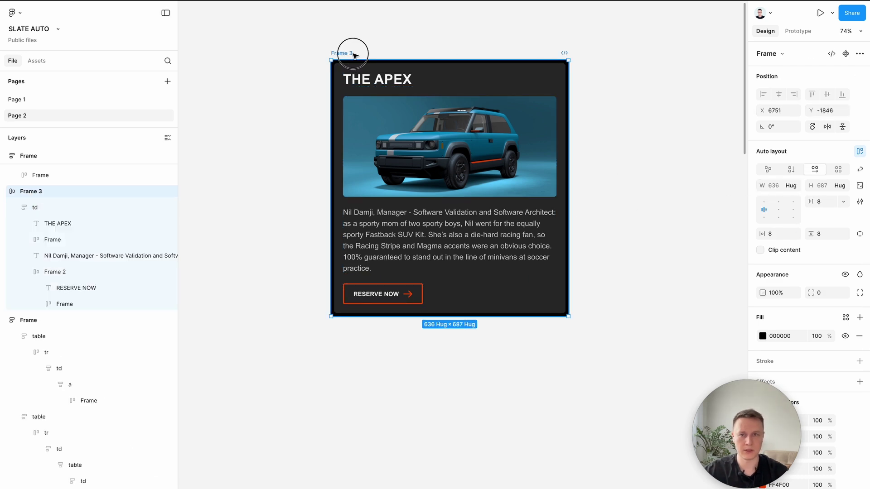
scroll(367, 330, down, 10)
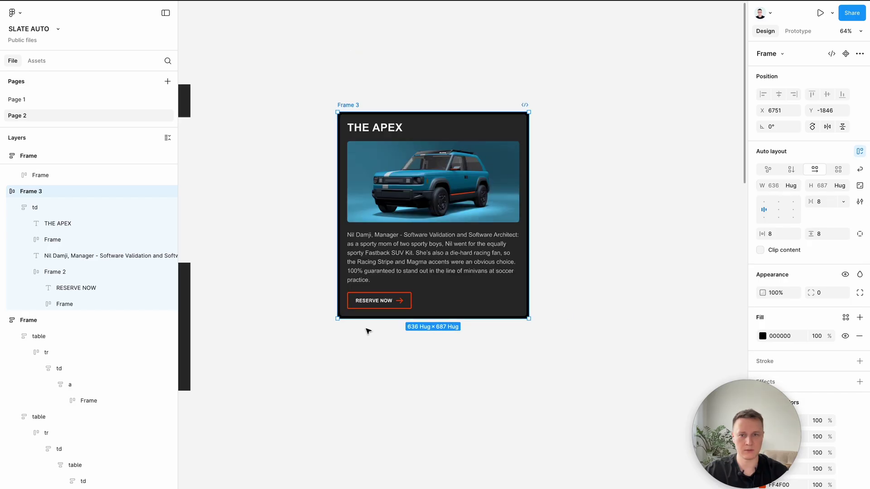
Step: Set the black wrapper frame around THE APEX card to a fixed width of 700, matching the original email
click(267, 190)
scroll(297, 182, right, 4)
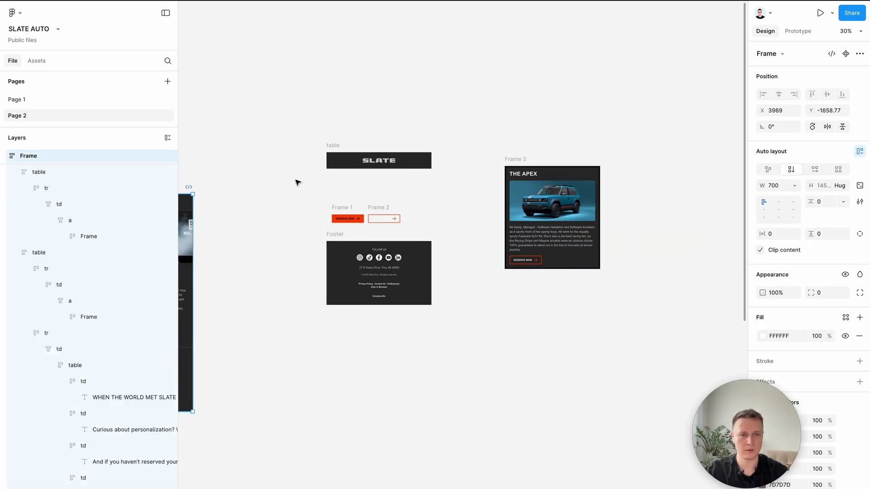
click(520, 159)
click(778, 187)
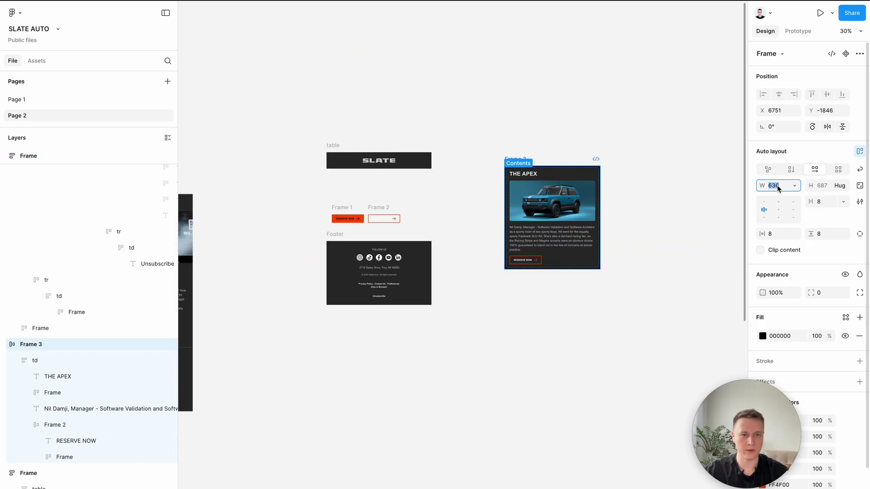
key(Tab)
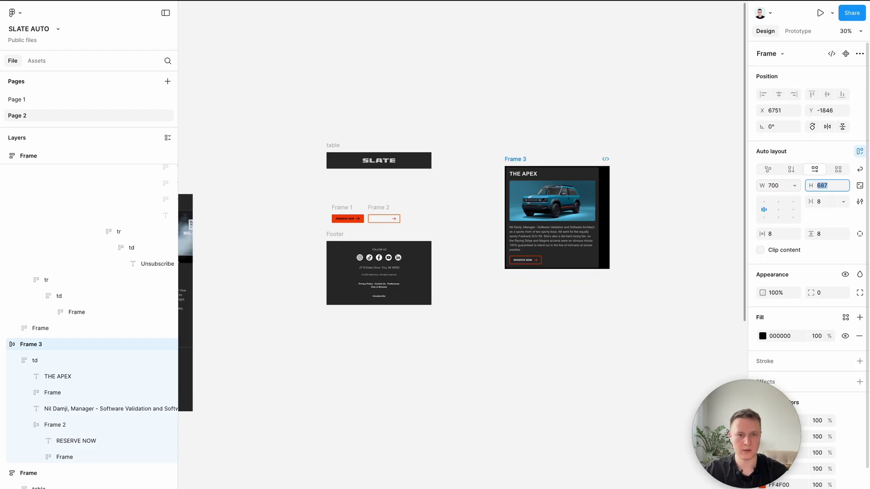
Step: Align the card to the top centre inside the black wrapper frame
scroll(544, 270, up, 5)
click(613, 185)
scroll(639, 185, right, 3)
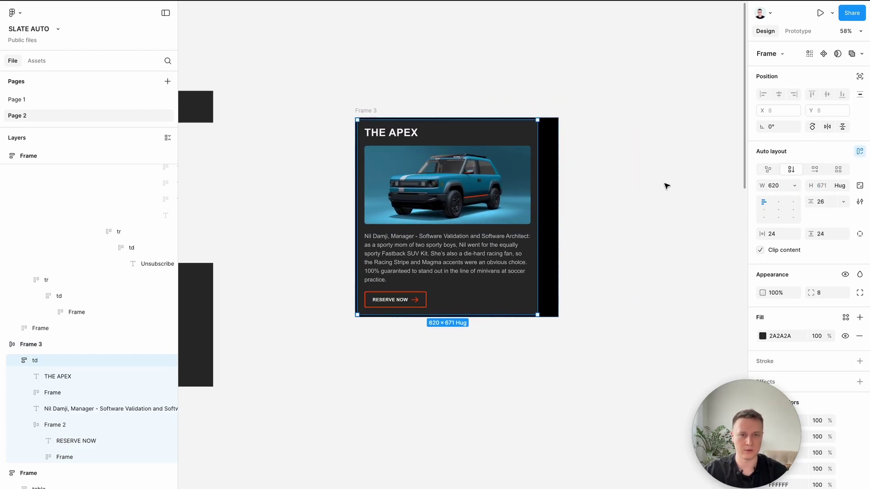
key(Escape)
click(779, 202)
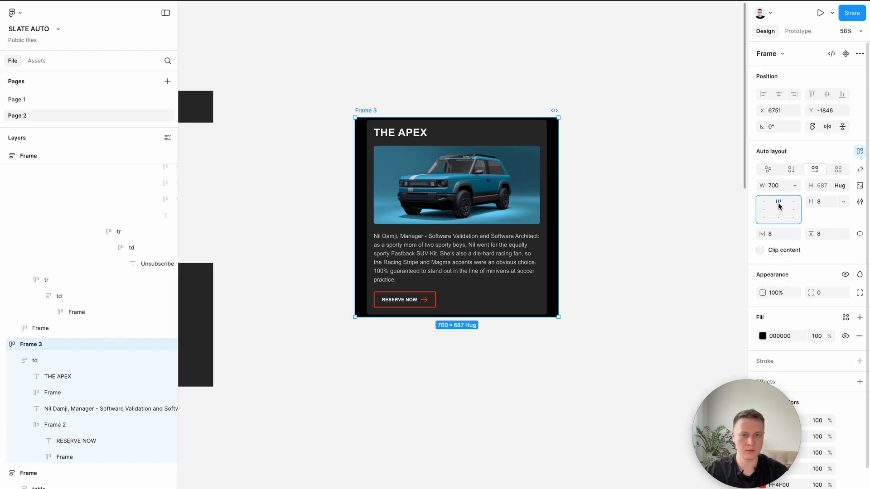
Step: Set the wrapper frame's horizontal padding, vertical padding and item gap to 24 each
click(775, 234)
text(24)
click(821, 201)
text(24)
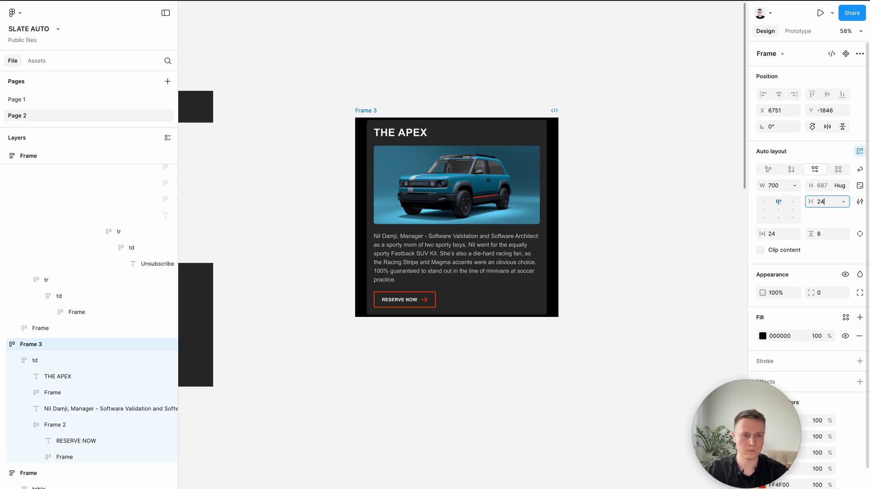
click(820, 234)
text(24)
key(Return)
click(703, 199)
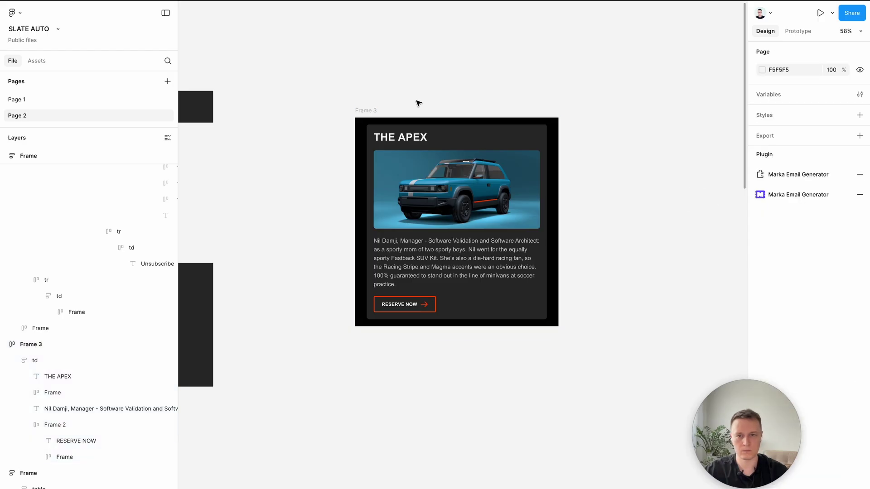
Step: Move the footer below and the SLATE header above the wrapped card, lining up all three blocks in one column
click(367, 111)
scroll(381, 205, down, 3)
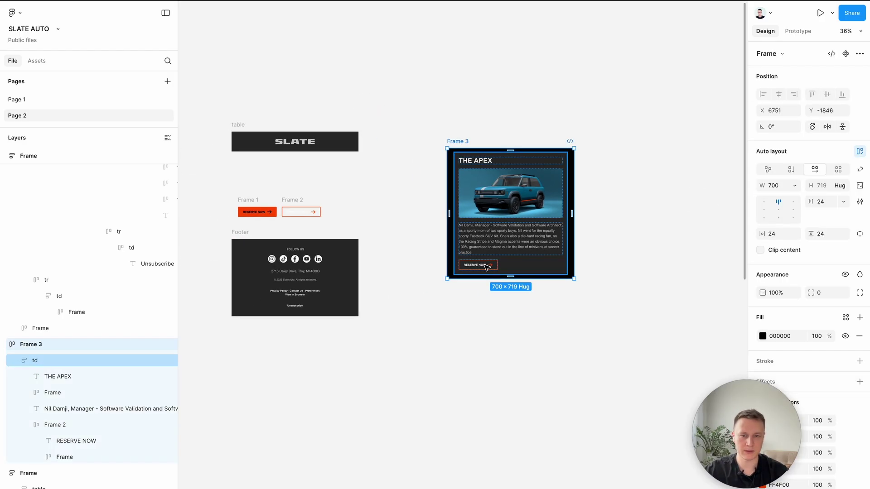
drag(237, 233, 453, 298)
drag(233, 122, 451, 95)
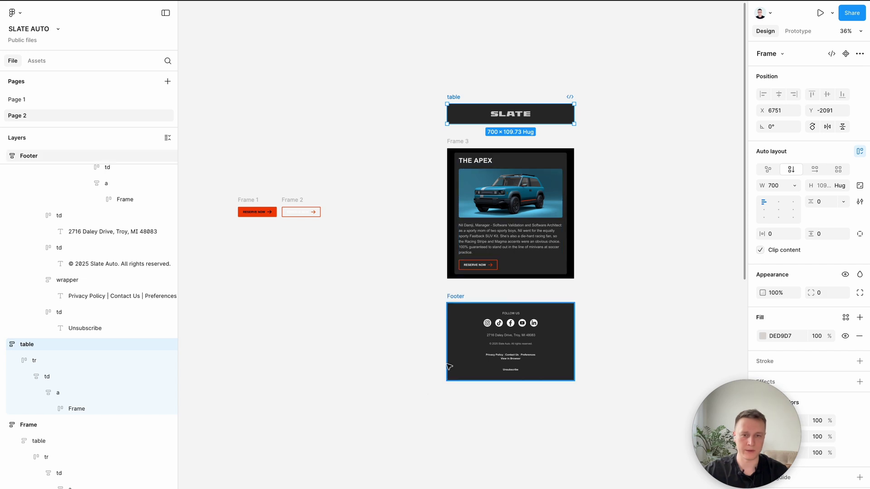
drag(408, 418, 652, 68)
click(636, 193)
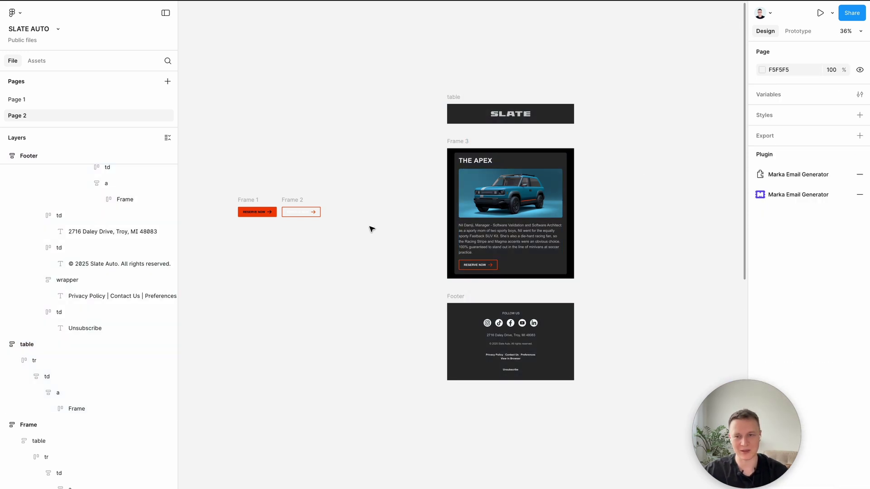
Step: Rename both the outlined and the filled RESERVE NOW button frames to Button
scroll(372, 229, up, 5)
click(474, 247)
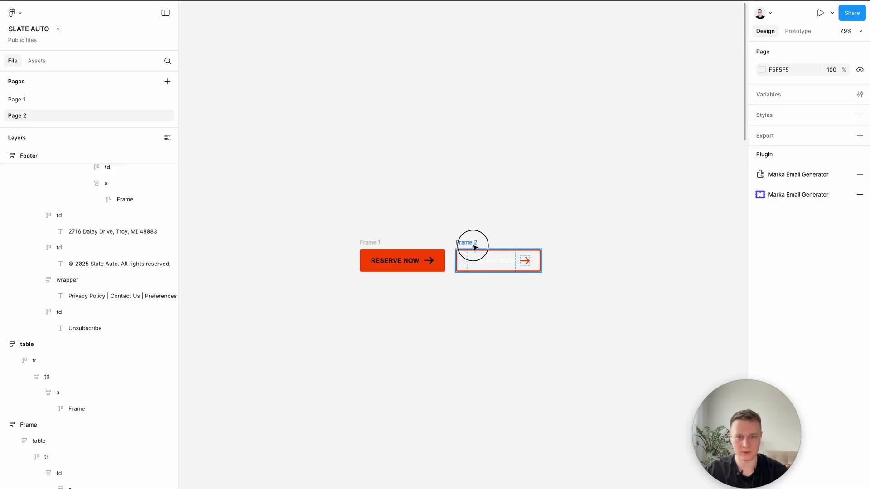
key(ctrl+r)
text(Button)
key(Return)
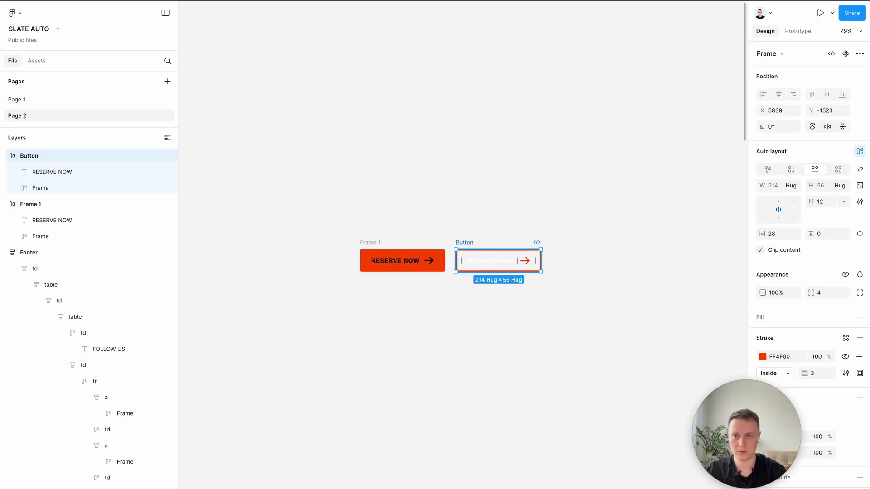
click(368, 244)
key(ctrl+r)
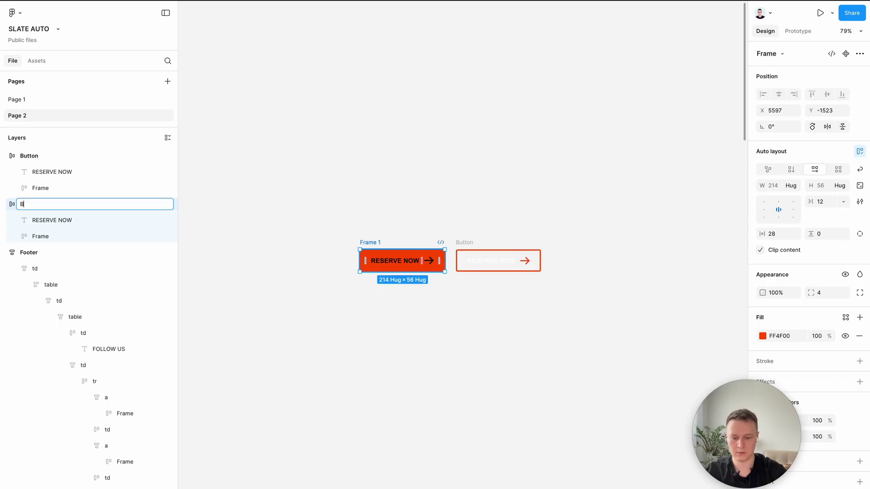
key(Return)
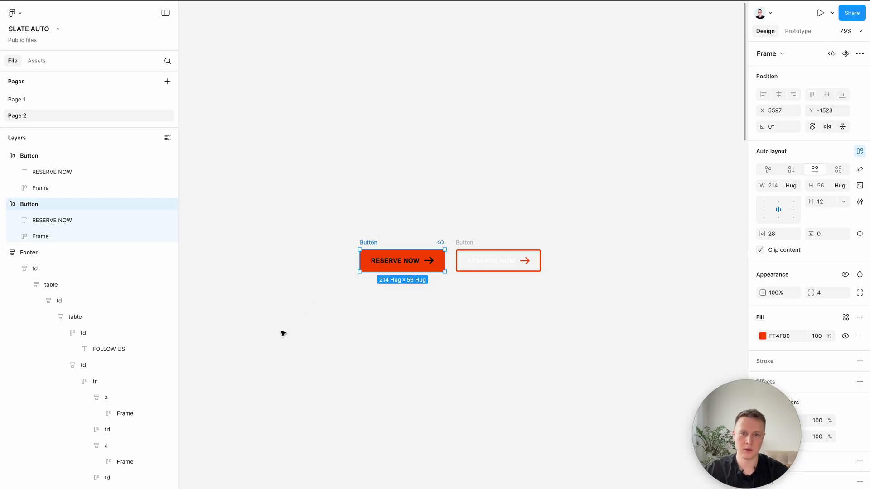
Step: Combine the two Button frames into one component set
drag(276, 337, 632, 139)
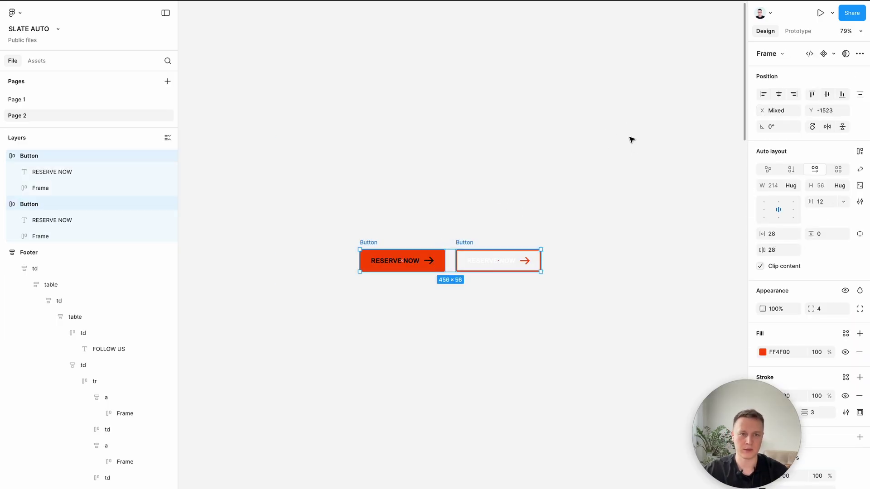
click(833, 54)
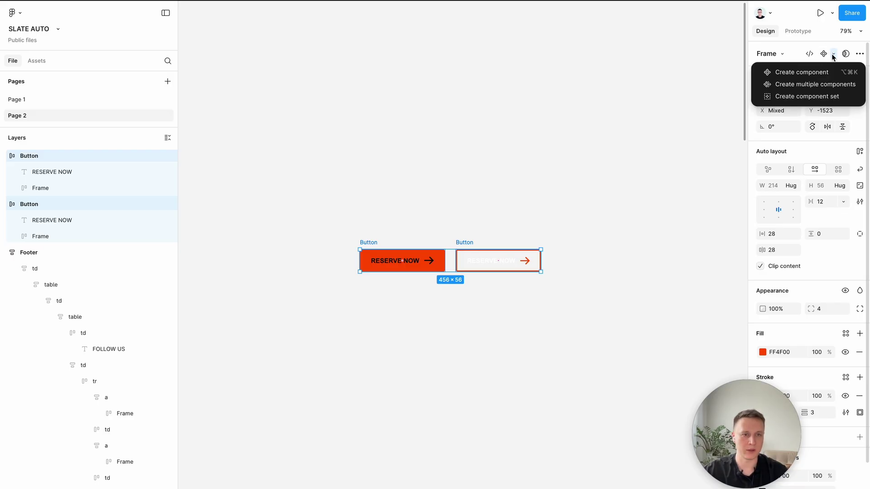
click(808, 96)
click(588, 191)
Step: Set the Property 1 value to primary for the filled button variant and secondary for the outlined one
click(384, 256)
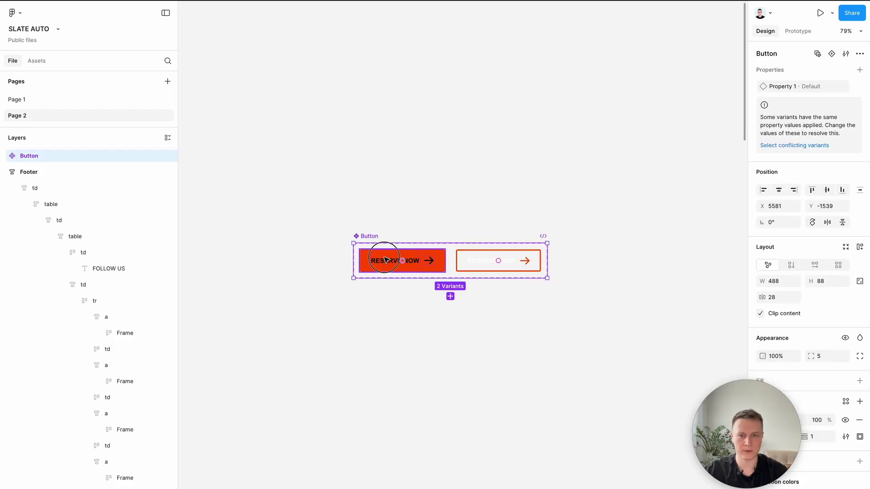
click(830, 90)
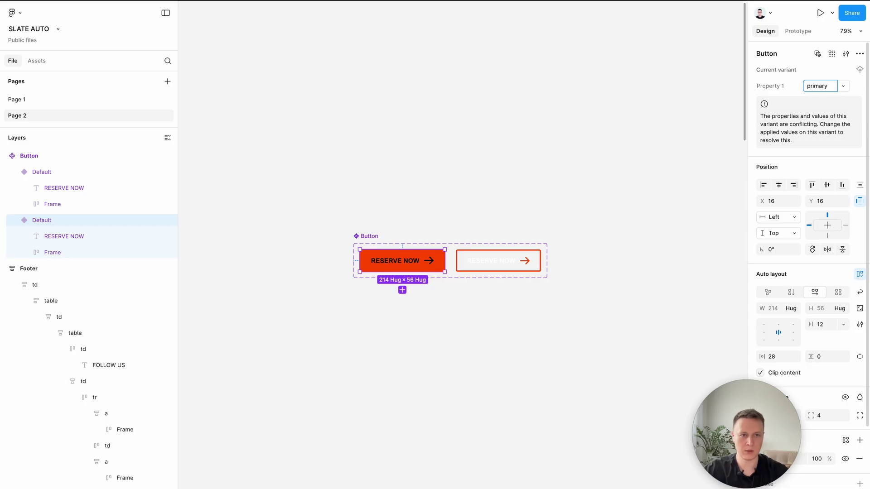
key(Return)
click(498, 262)
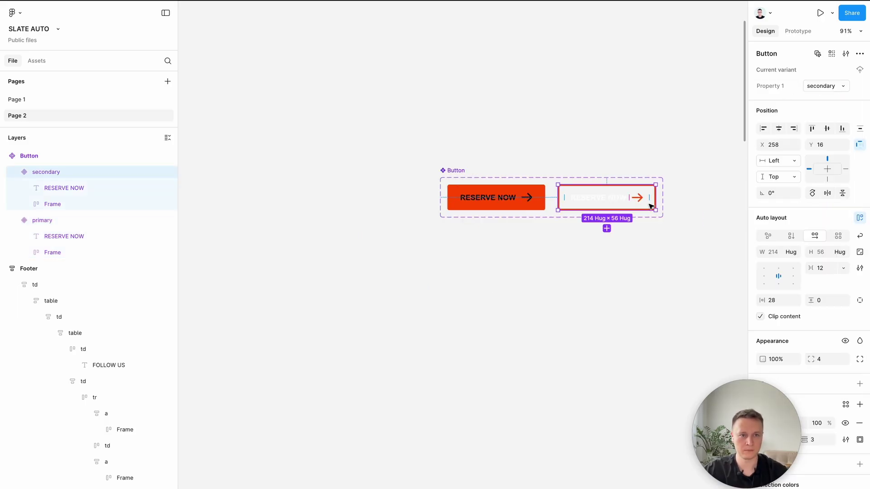
Step: Replace the RESERVE NOW button in THE APEX card with an instance of the secondary Button variant
scroll(651, 202, down, 3)
scroll(589, 217, right, 5)
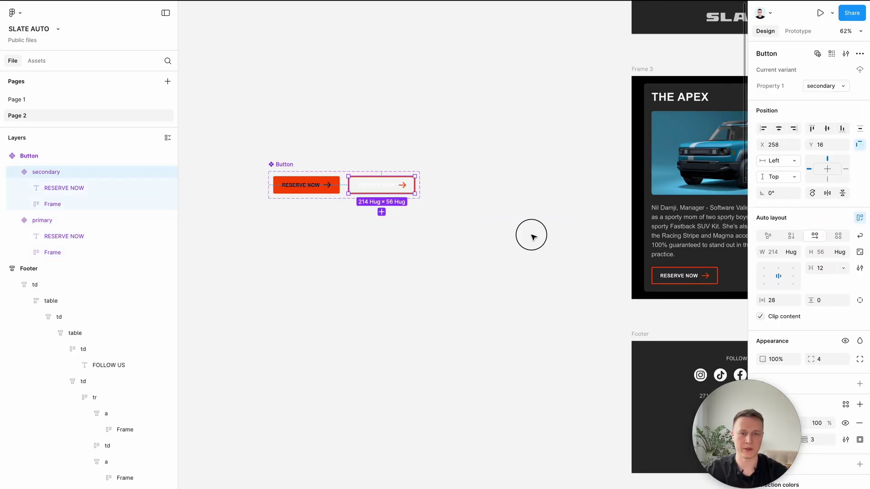
scroll(533, 235, down, 2)
scroll(534, 235, right, 3)
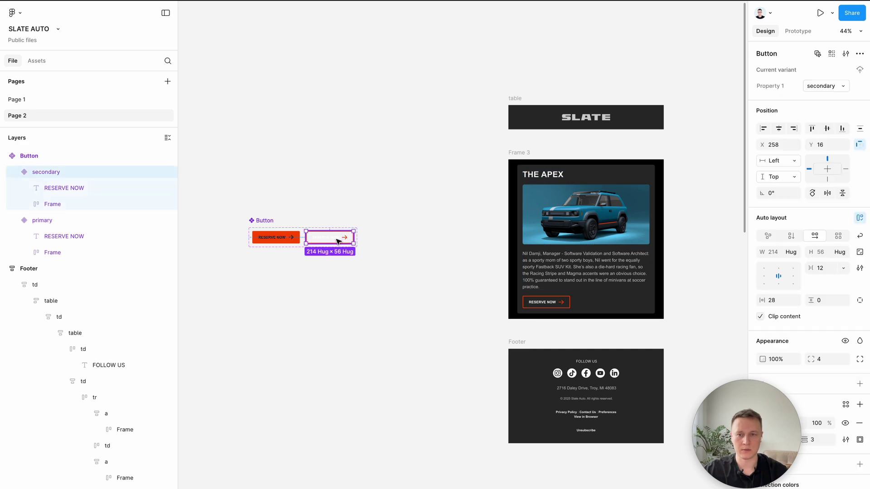
click(562, 286)
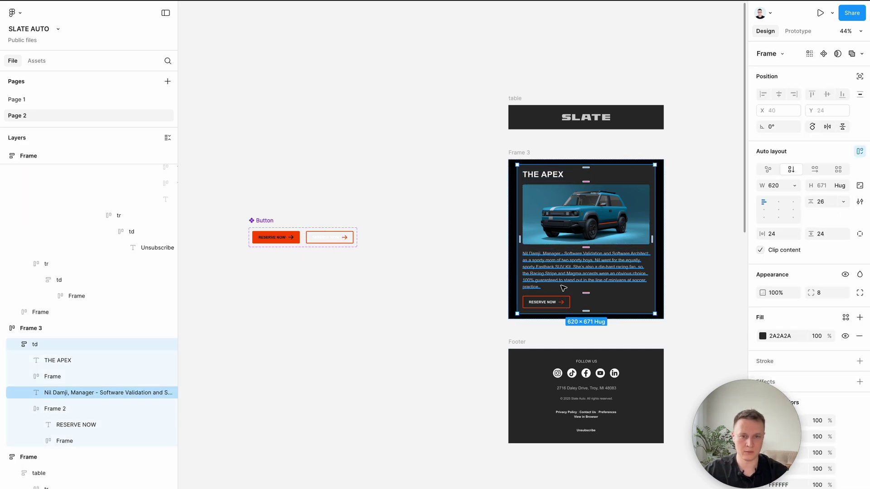
key(ctrl+v)
click(546, 302)
key(Delete)
scroll(549, 306, up, 1)
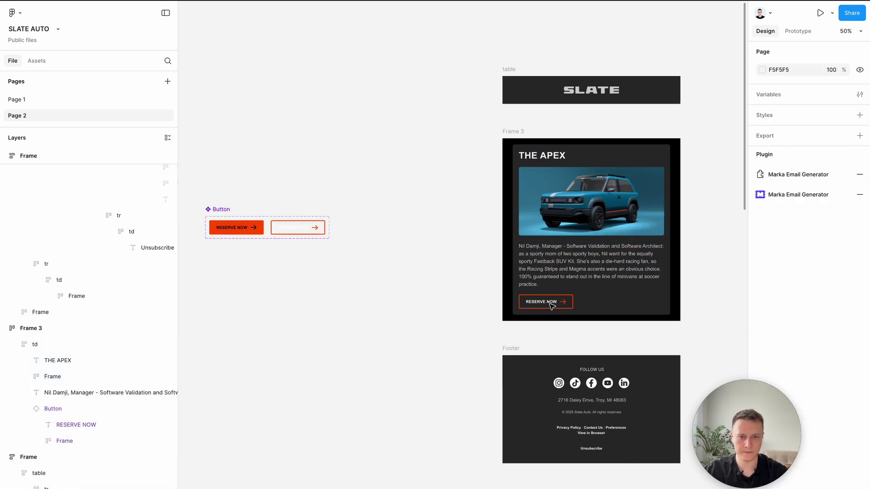
scroll(552, 306, right, 3)
click(440, 375)
scroll(453, 377, up, 2)
scroll(453, 377, right, 1)
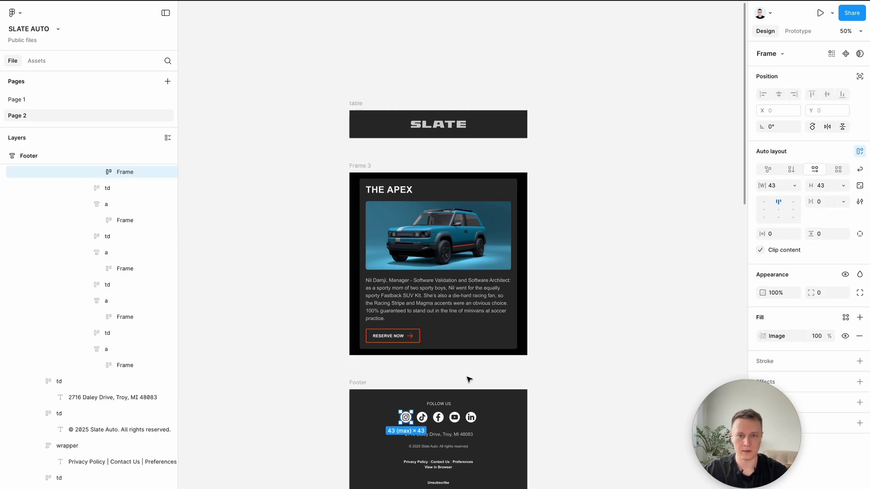
click(469, 380)
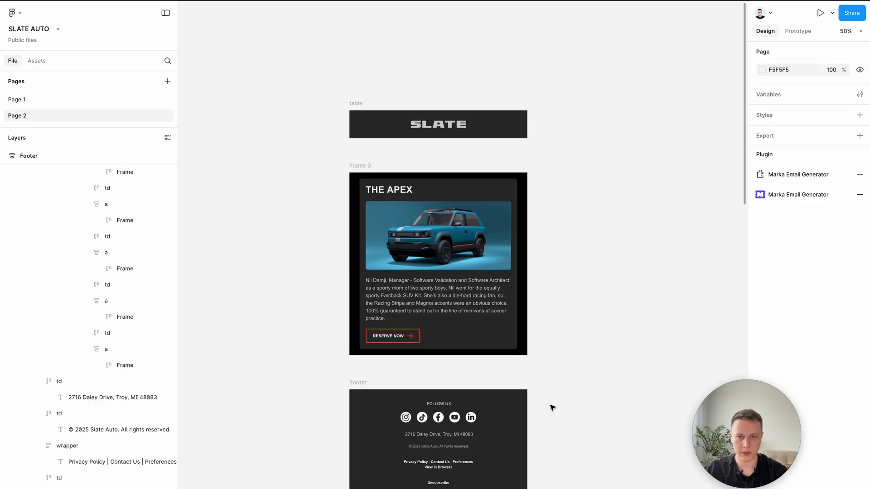
Step: Rename the table frame holding the SLATE logo to Header
scroll(439, 103, down, 2)
scroll(467, 109, left, 1)
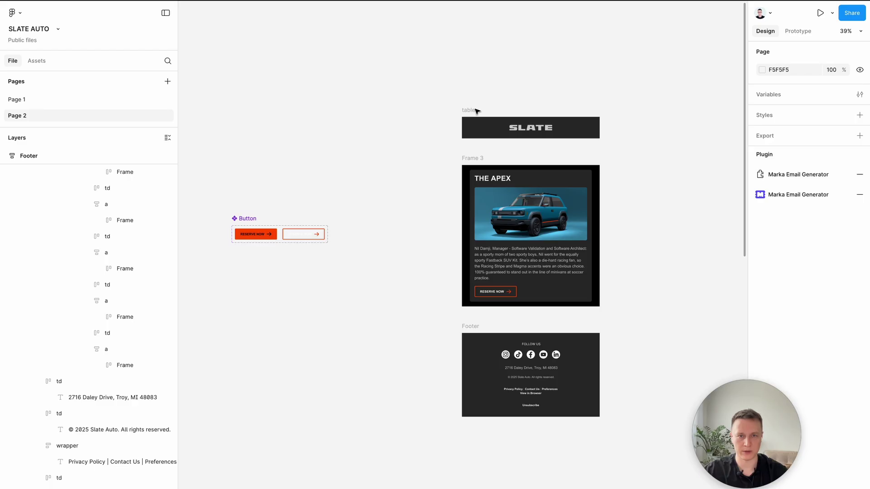
click(466, 110)
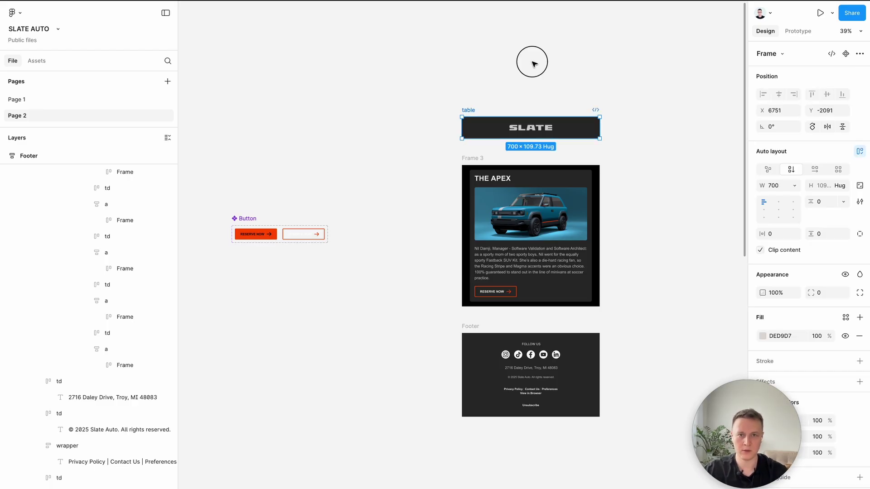
click(488, 97)
click(472, 107)
double_click(474, 110)
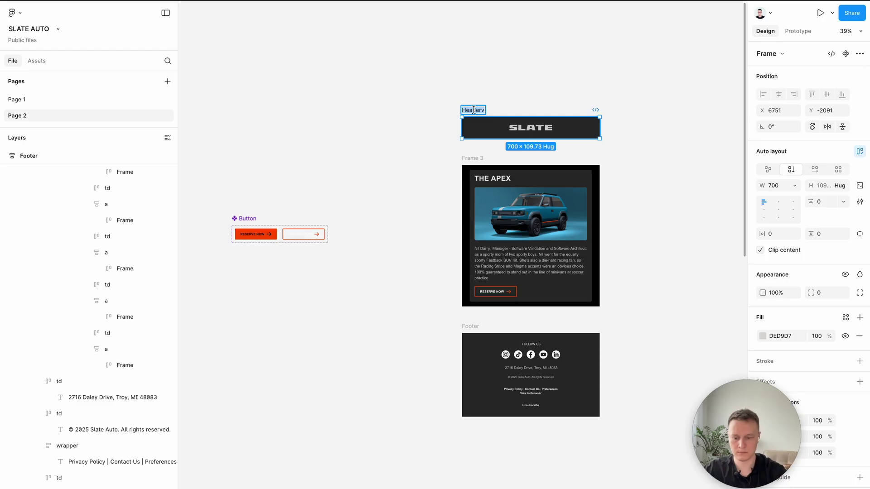
text(Head)
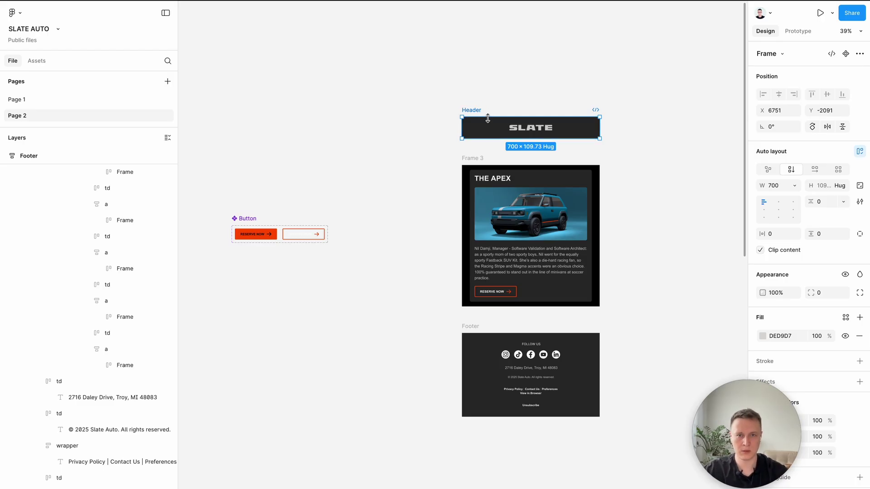
Step: Rename Frame 3, which holds THE APEX block, to Card
click(475, 157)
double_click(472, 157)
text(Ca)
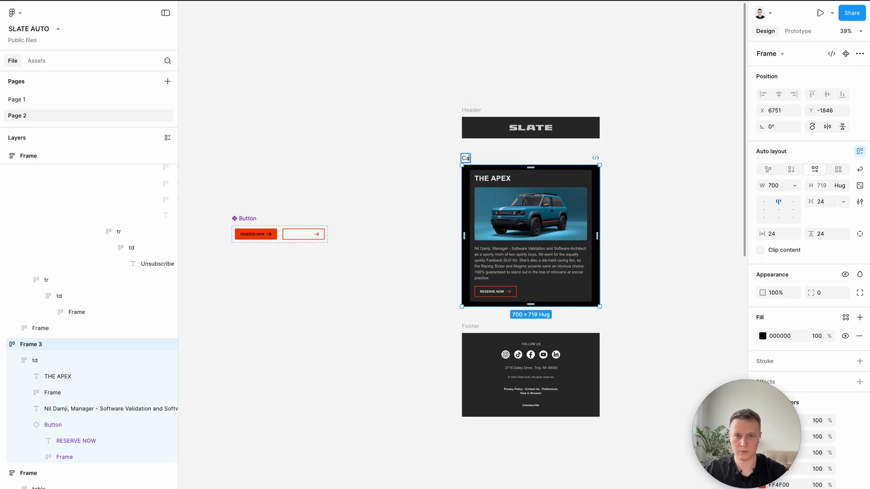
text(rd)
Step: Turn the Header, Card and Footer frames into separate components in one go
click(465, 327)
scroll(394, 342, right, 5)
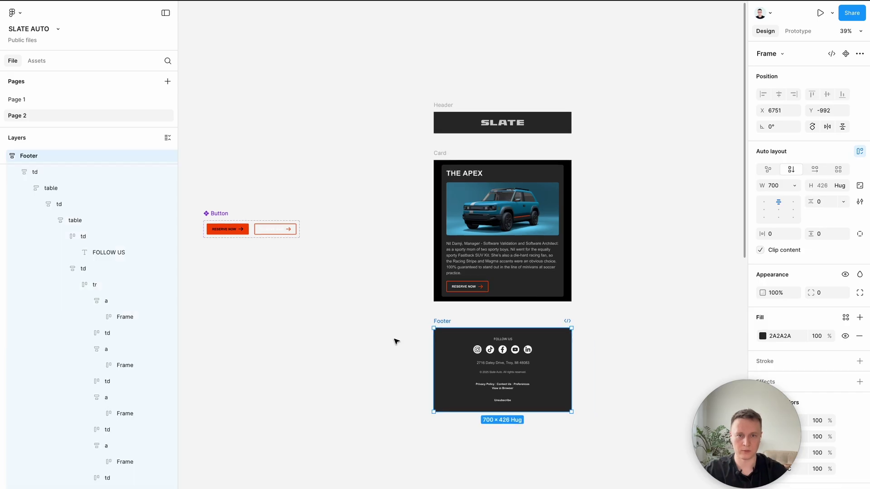
drag(320, 447, 624, 74)
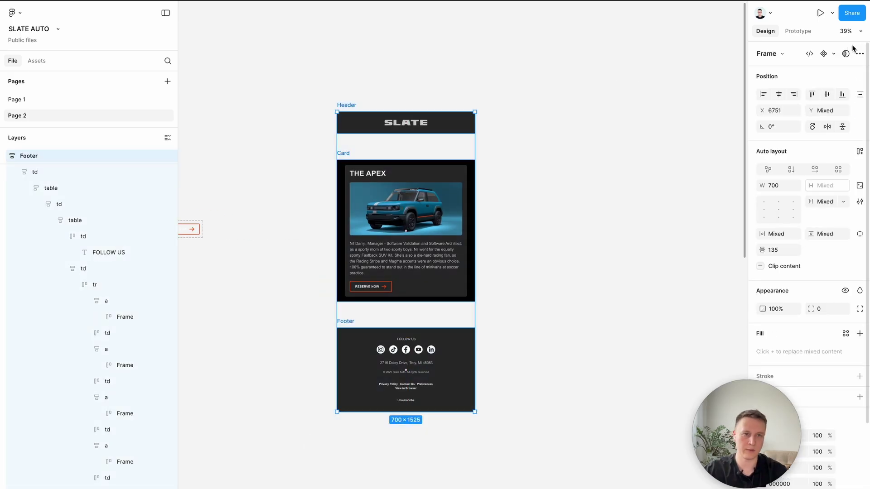
click(833, 54)
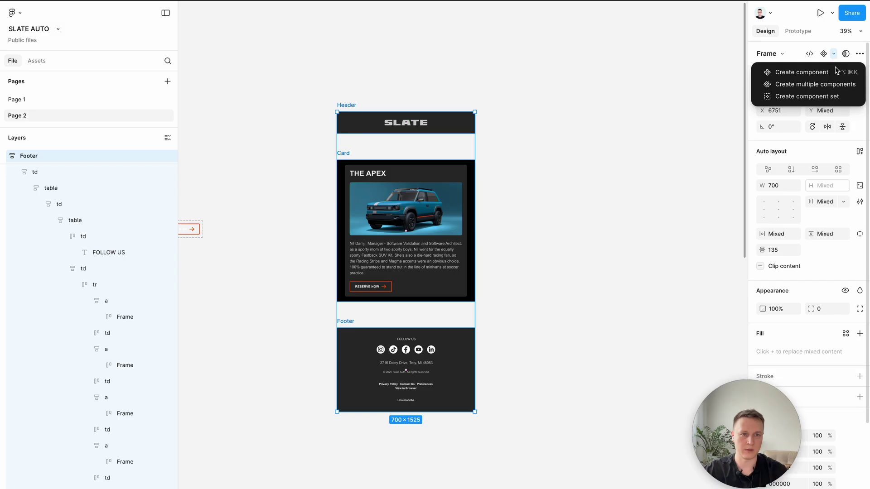
click(835, 84)
click(692, 129)
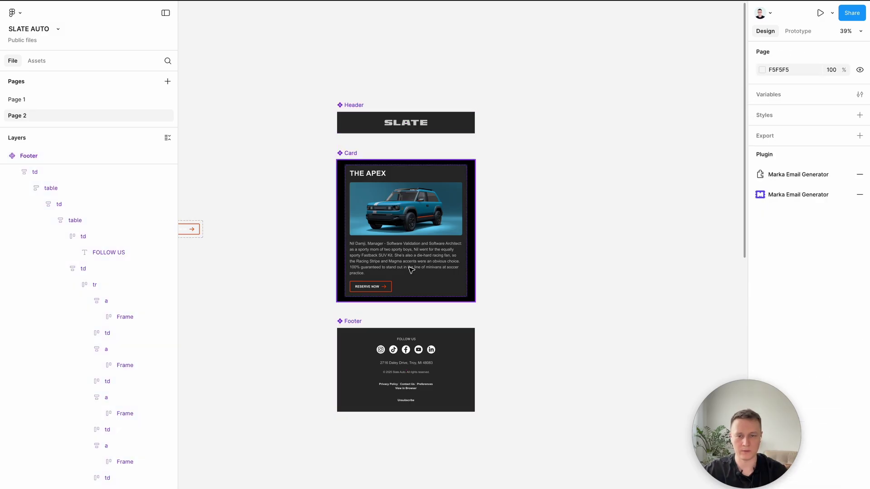
scroll(517, 300, up, 2)
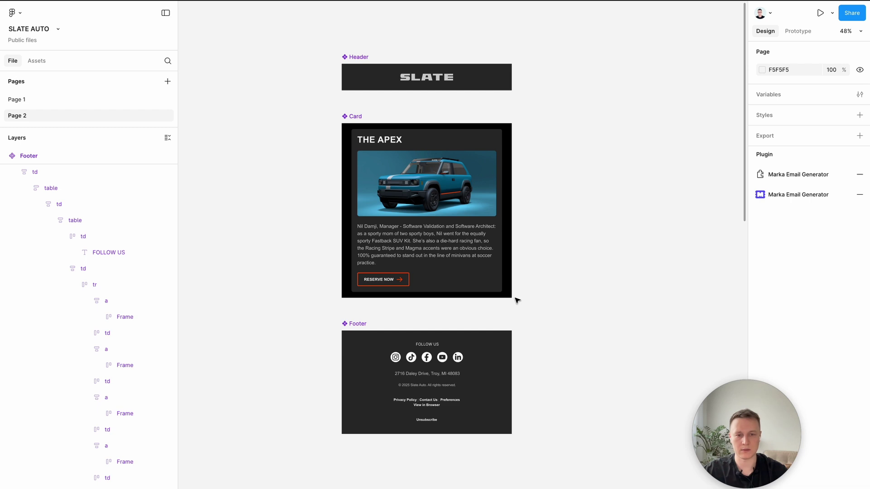
scroll(516, 300, left, 2)
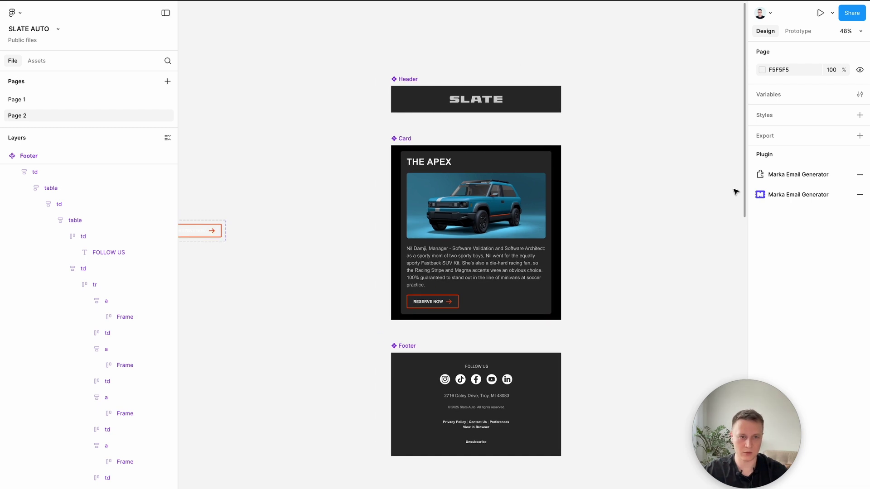
click(782, 194)
click(489, 105)
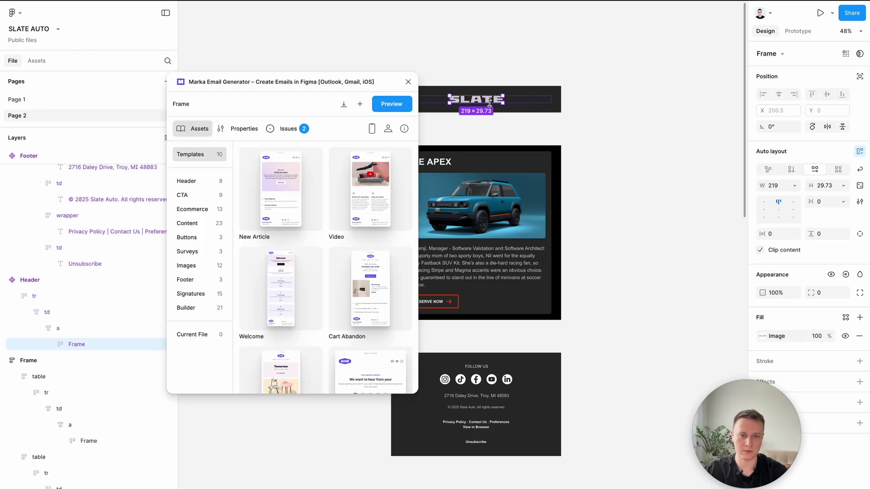
click(239, 131)
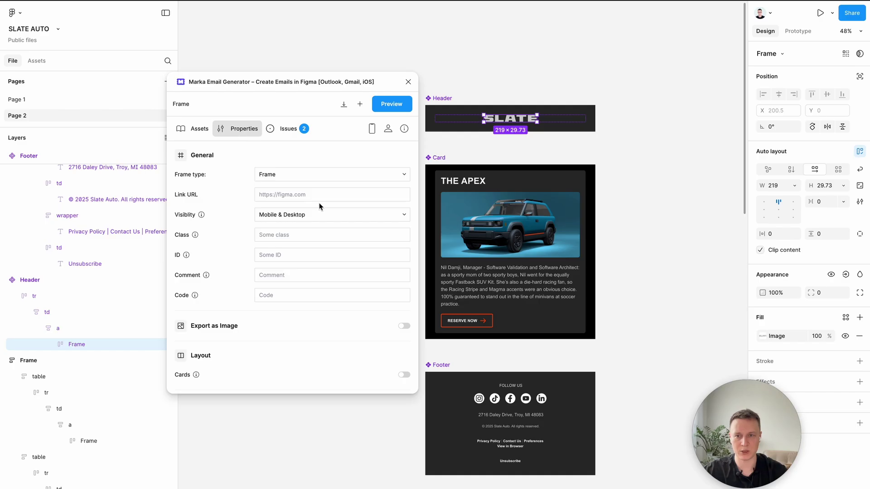
click(291, 196)
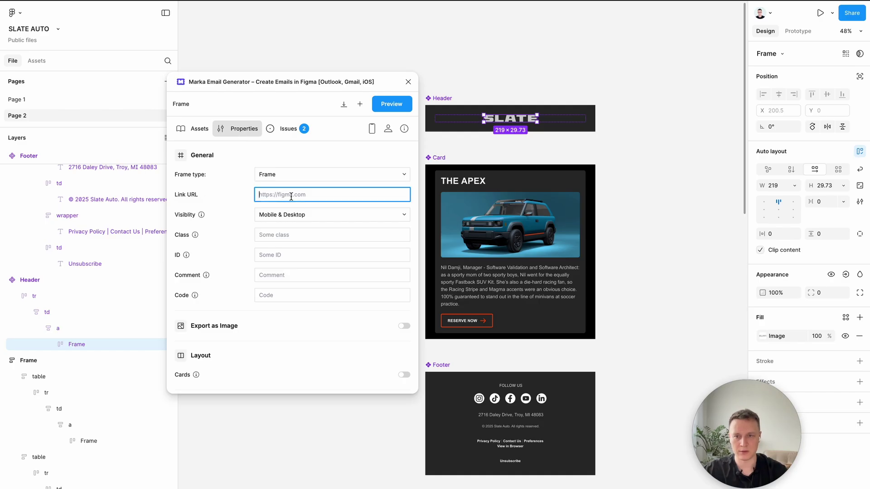
text(https:)
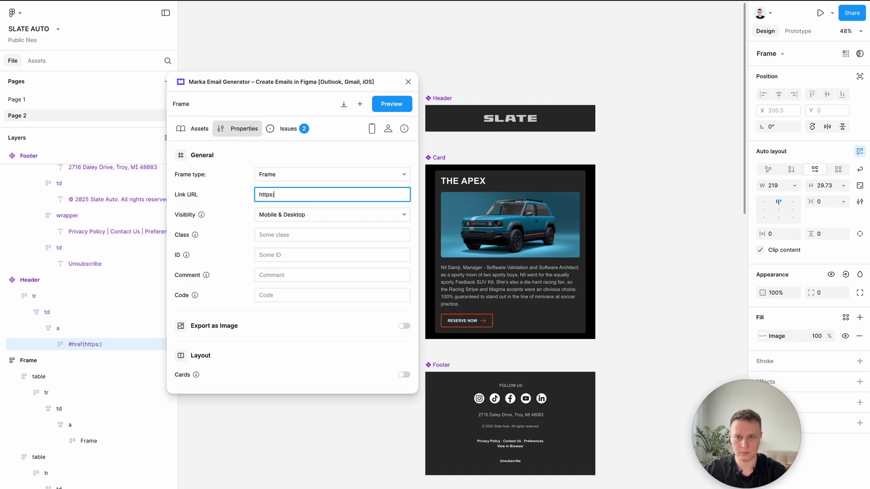
text(//figma.com)
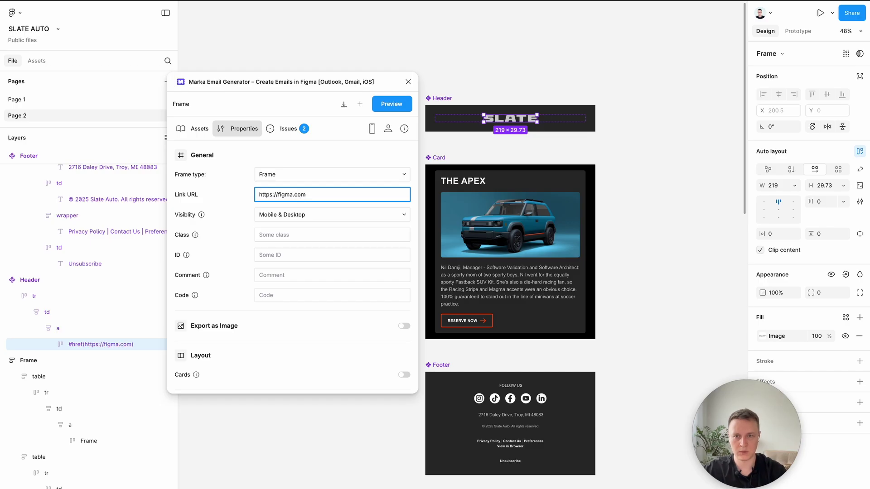
click(480, 400)
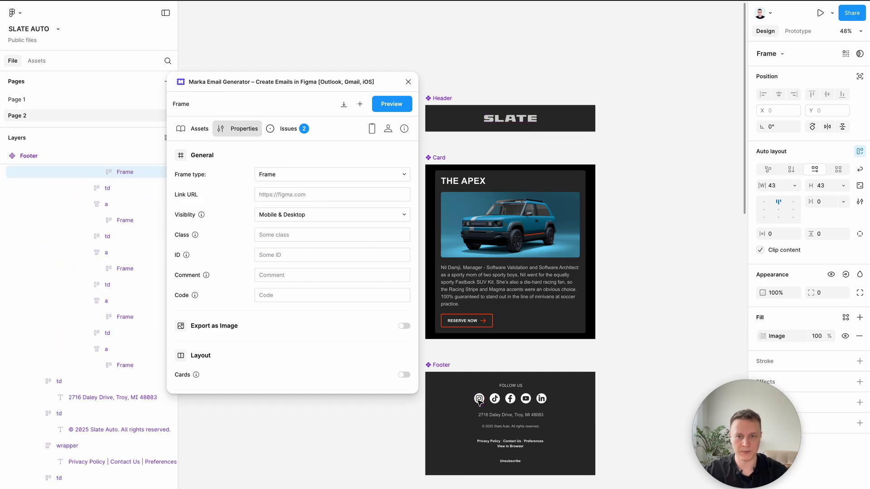
scroll(480, 403, up, 5)
scroll(485, 362, up, 2)
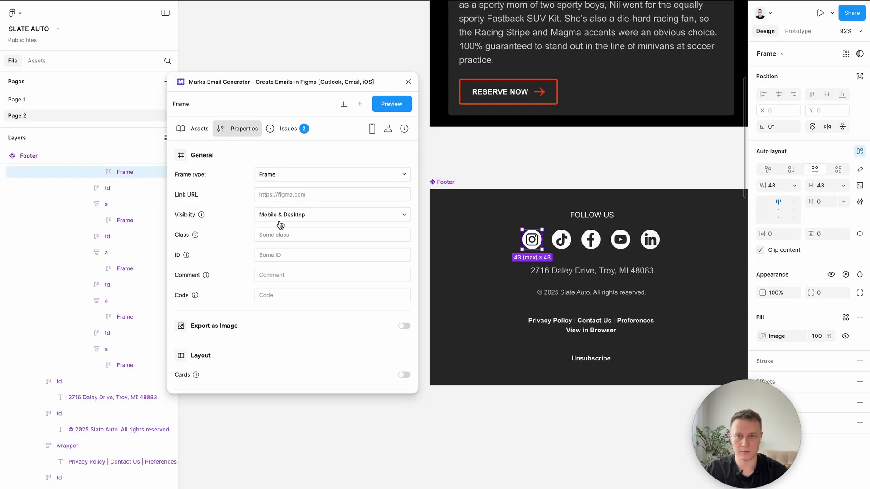
click(282, 198)
text(https)
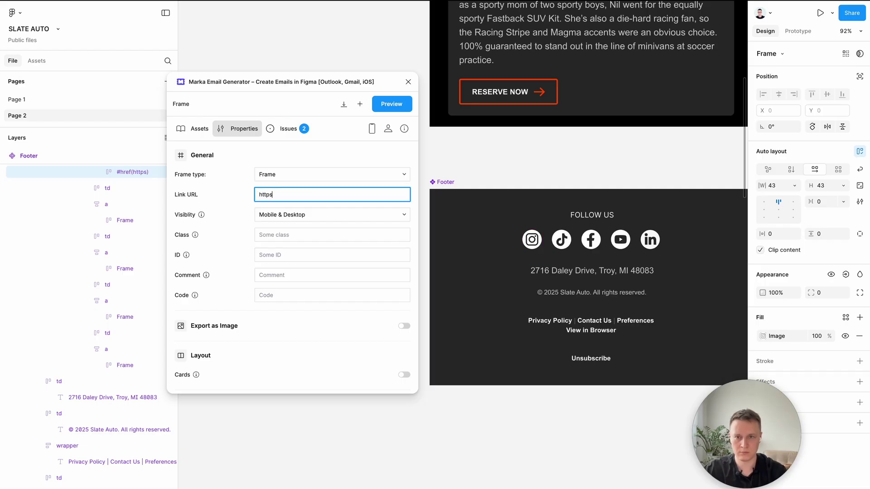
text(://figma.com)
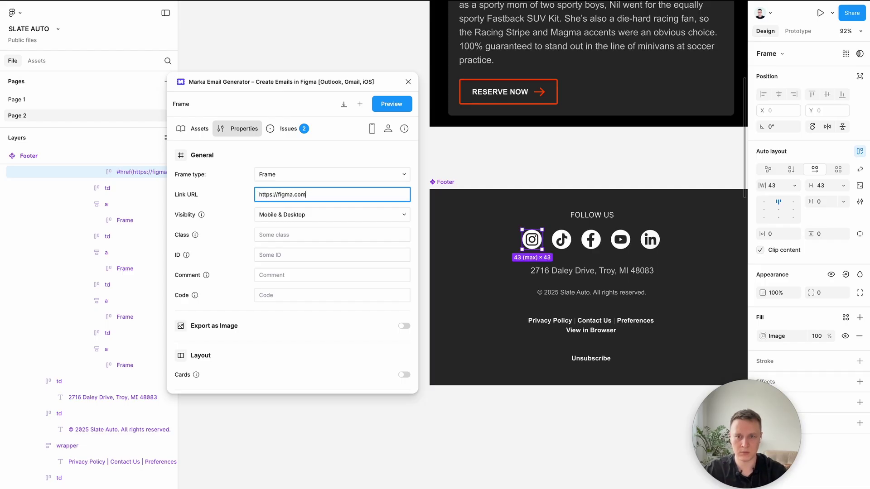
click(509, 91)
click(509, 92)
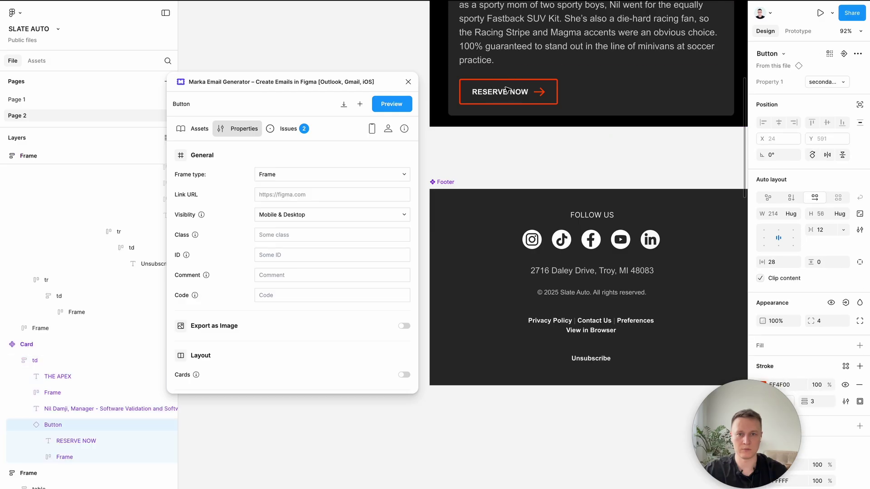
click(278, 194)
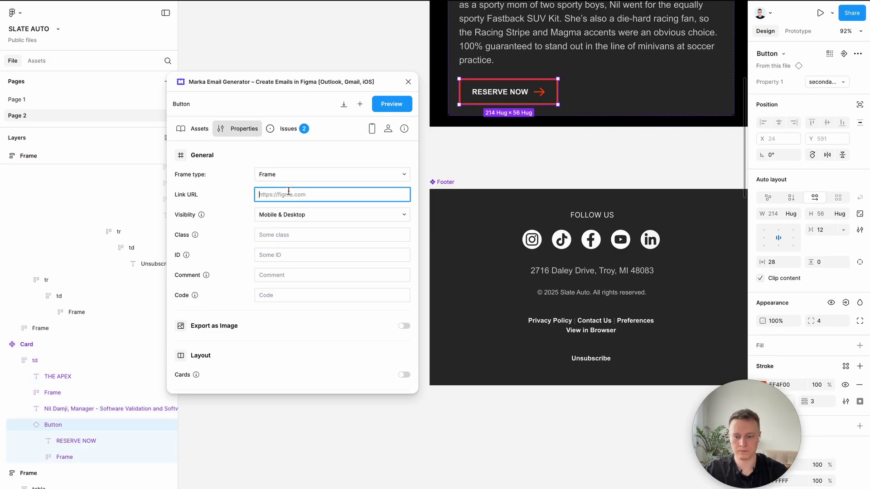
text(https://figma.com)
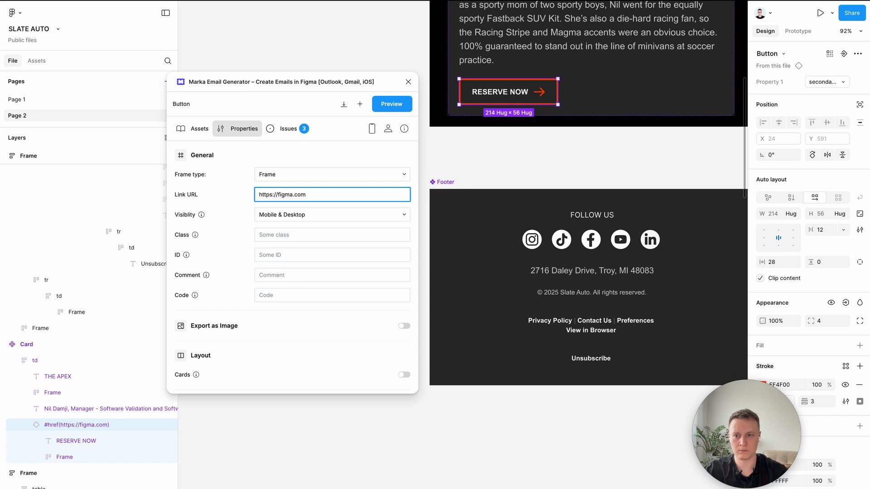
click(476, 301)
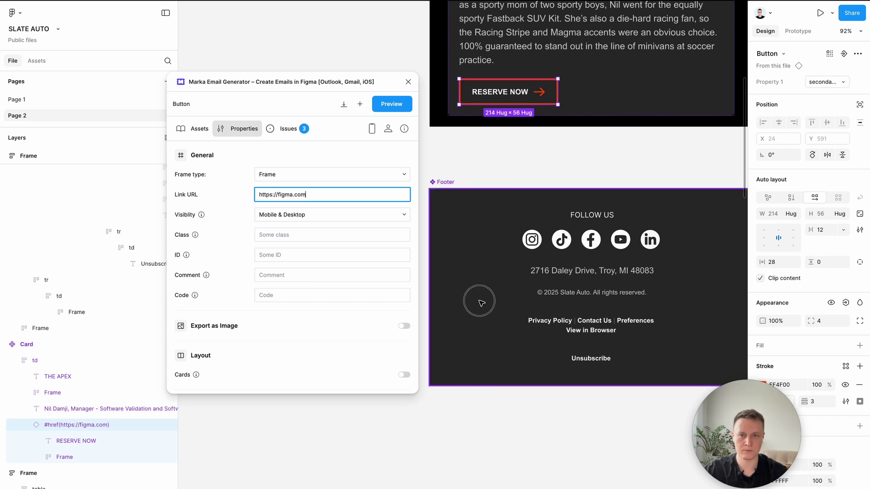
Step: Add the Header component to the plugin's custom components for the current file
scroll(482, 301, down, 6)
scroll(609, 269, right, 2)
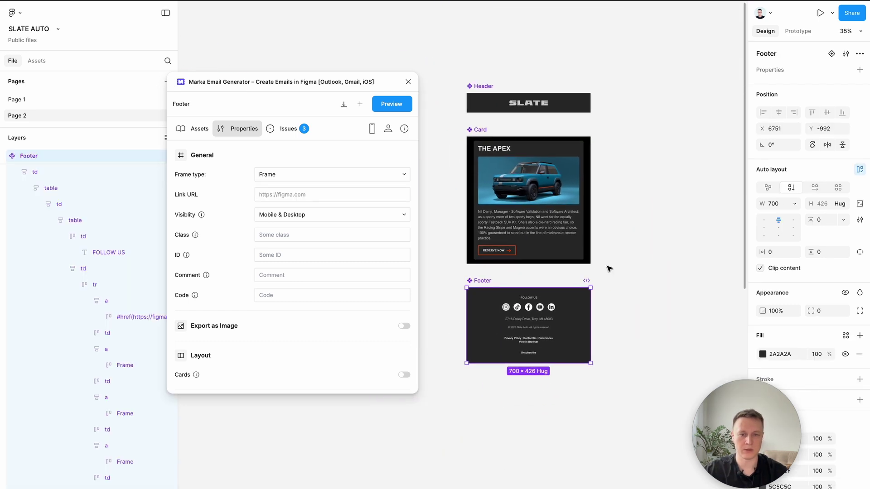
click(484, 93)
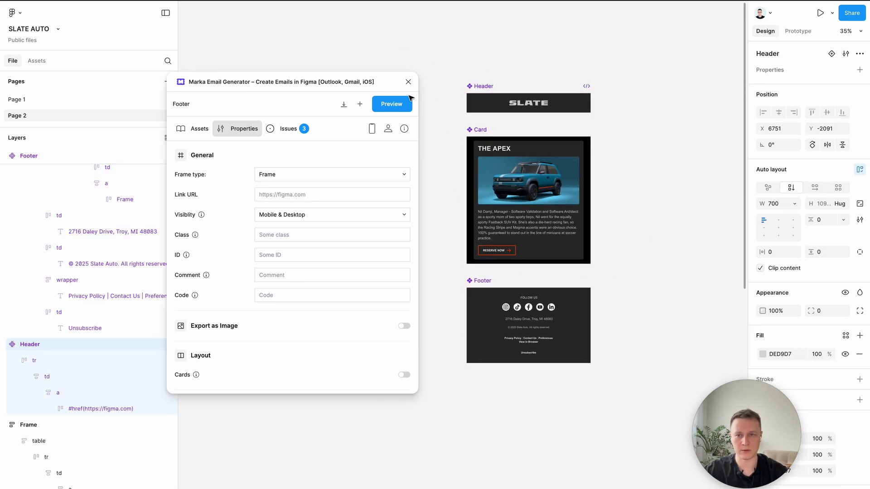
click(192, 129)
scroll(631, 166, down, 2)
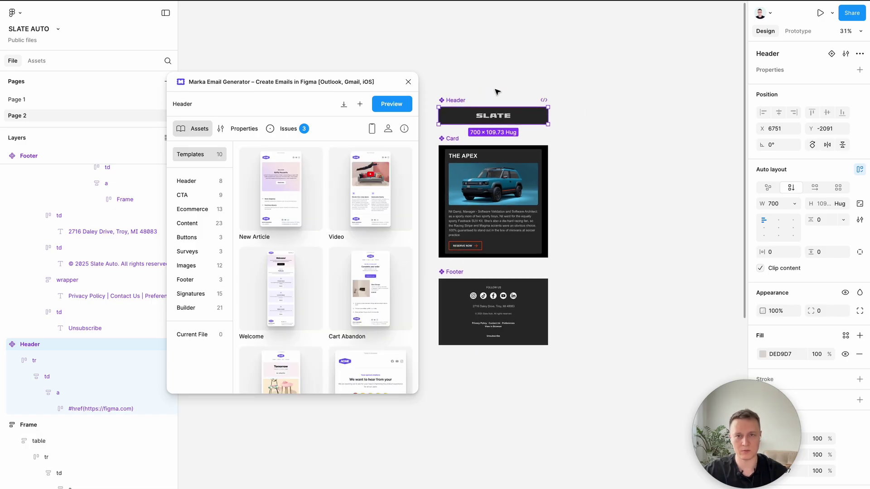
click(188, 336)
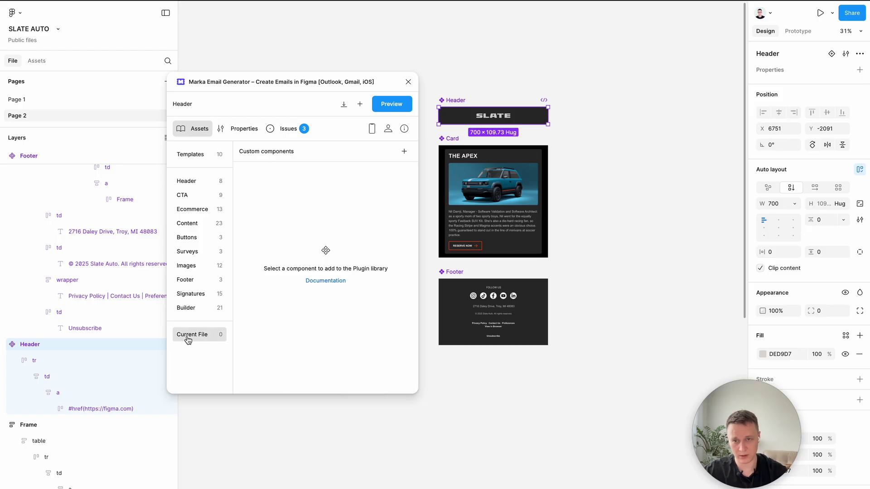
Step: Add the Card and Footer components to the plugin's custom components for the current file
click(458, 138)
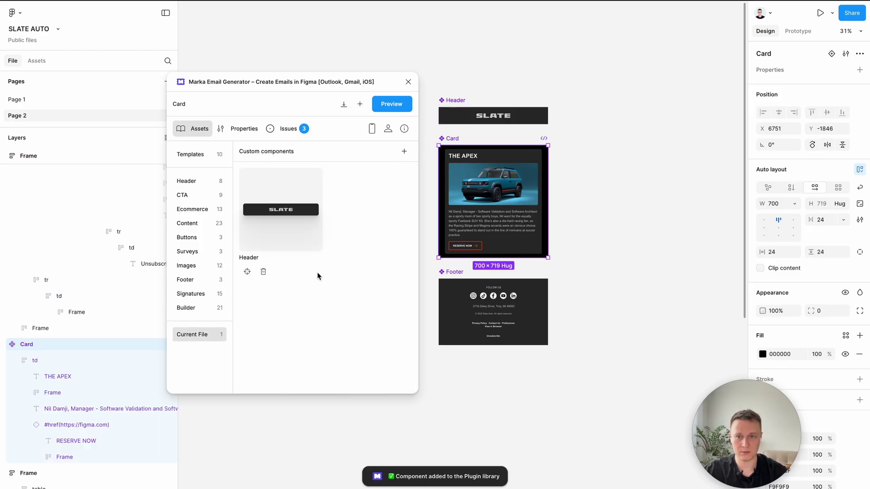
click(404, 151)
click(443, 272)
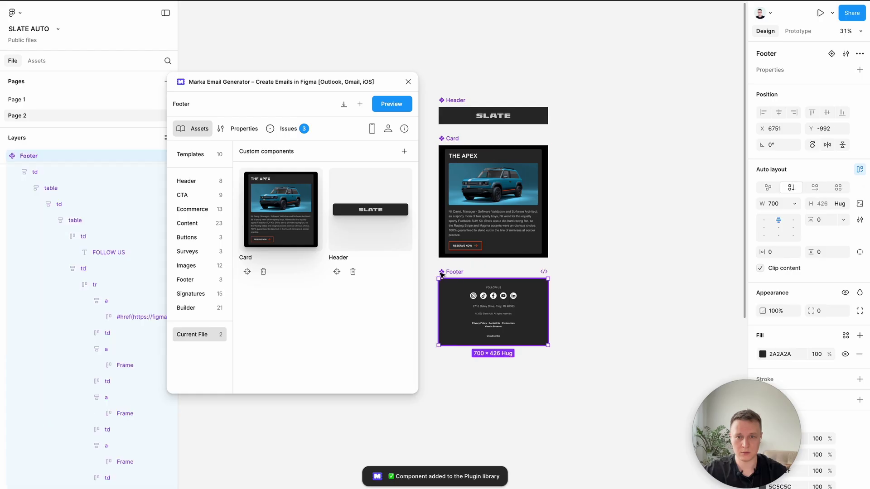
click(404, 151)
click(613, 220)
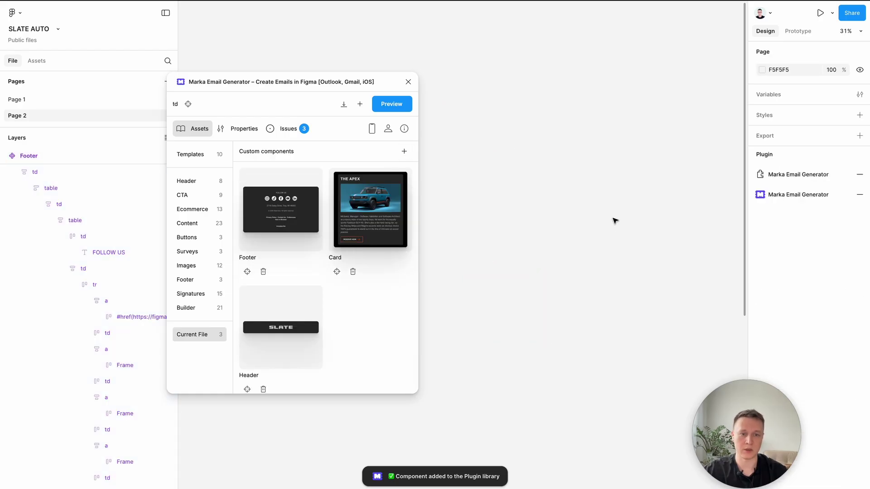
Step: Create a new blank email template frame beside the components and set its width to 700
scroll(613, 221, down, 2)
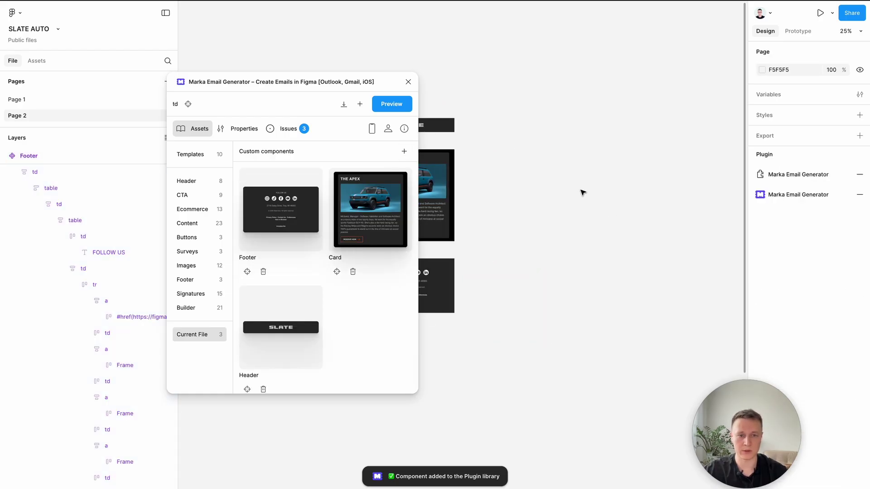
click(359, 104)
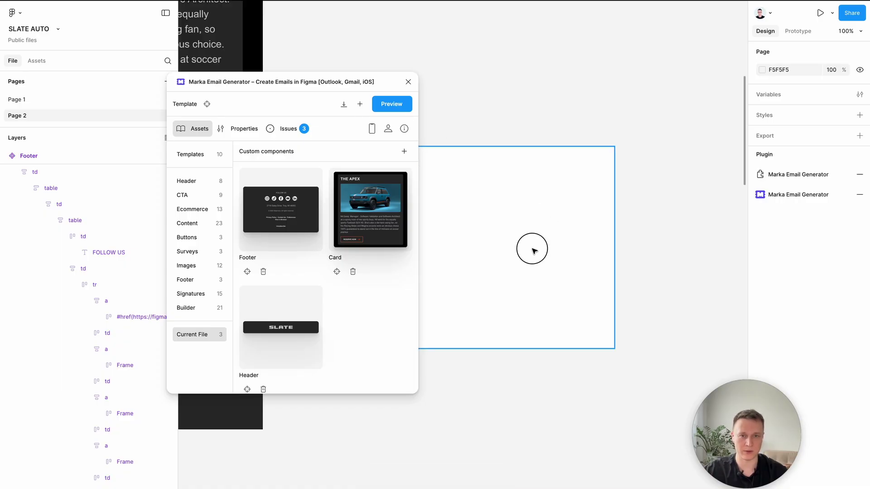
scroll(659, 169, down, 2)
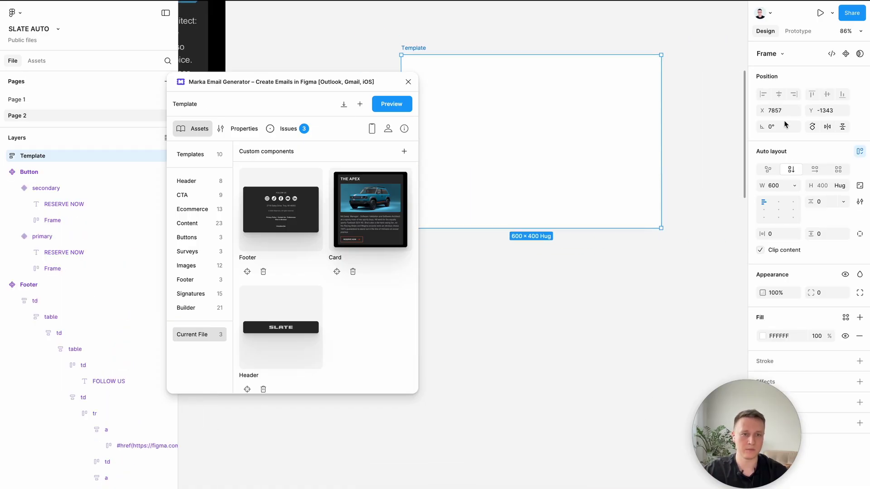
click(786, 186)
text(7)
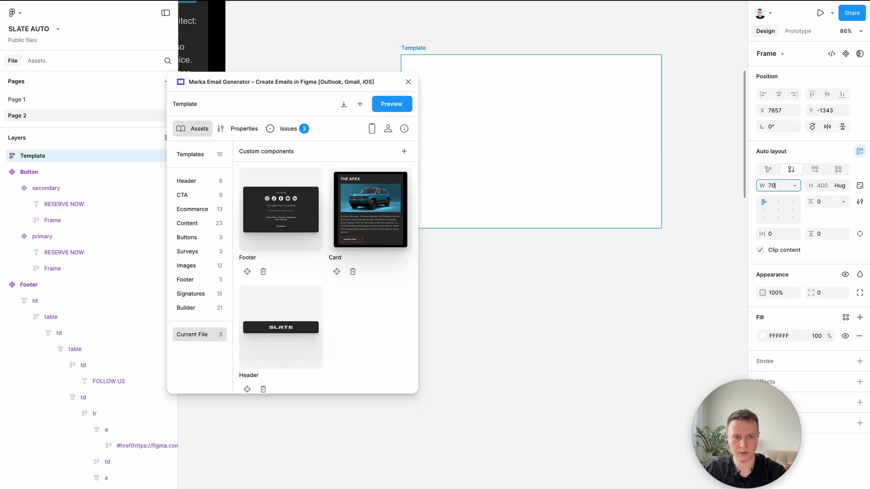
text(0)
key(Tab)
Step: Insert the custom Header, Card and Footer components into the template in that order, and move the template slightly higher on the canvas
scroll(634, 196, down, 5)
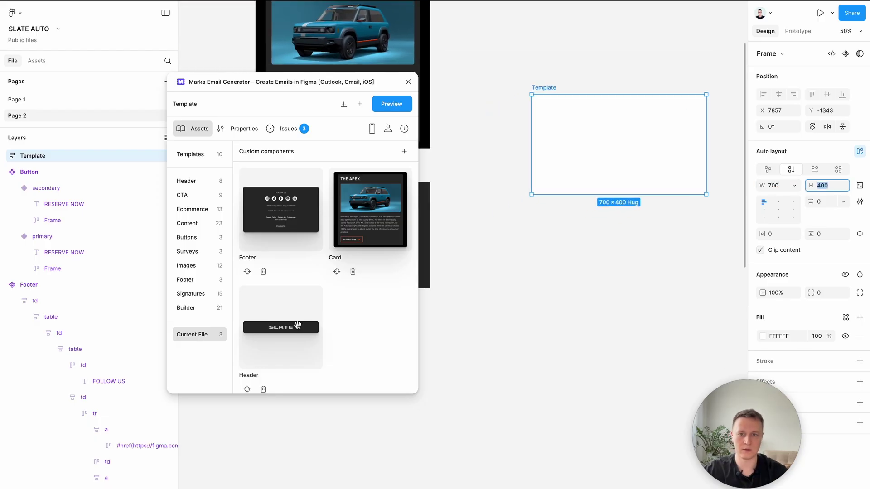
drag(298, 326, 600, 122)
drag(370, 210, 598, 114)
drag(281, 209, 573, 421)
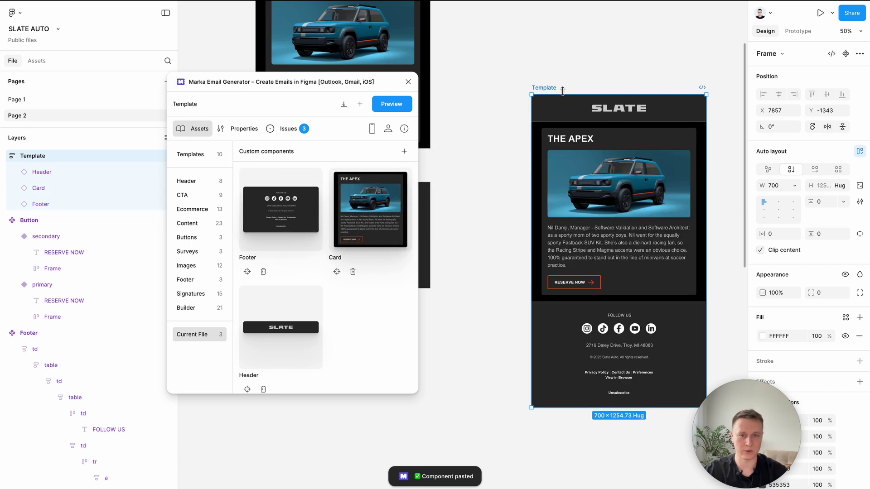
click(553, 72)
drag(542, 85, 541, 55)
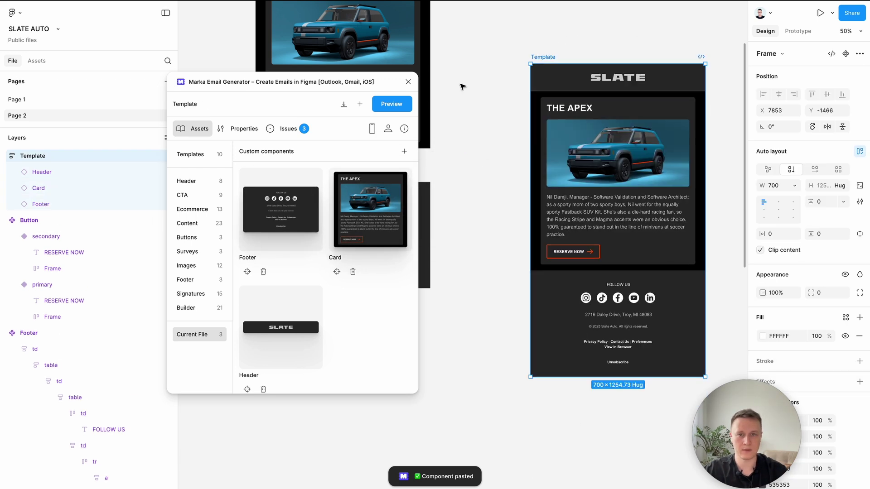
Step: Preview the assembled template and check its responsive layout at a narrowed width, in mobile view and in desktop view
click(391, 104)
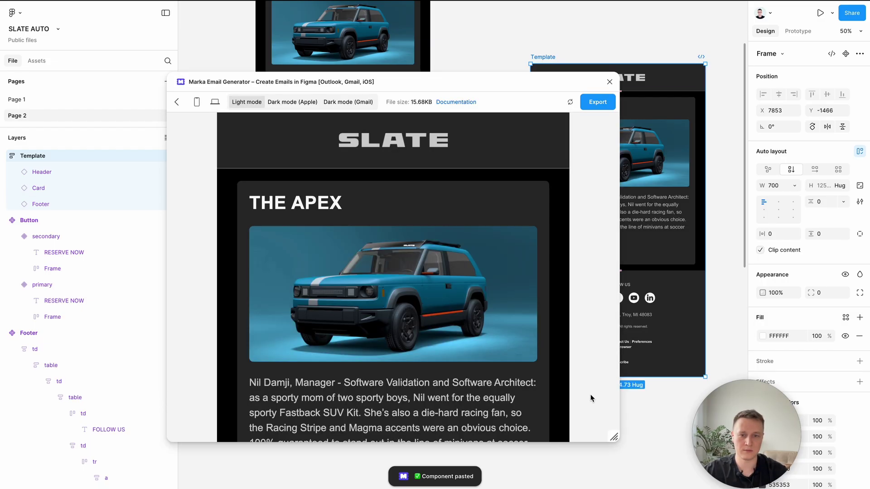
drag(614, 438, 411, 459)
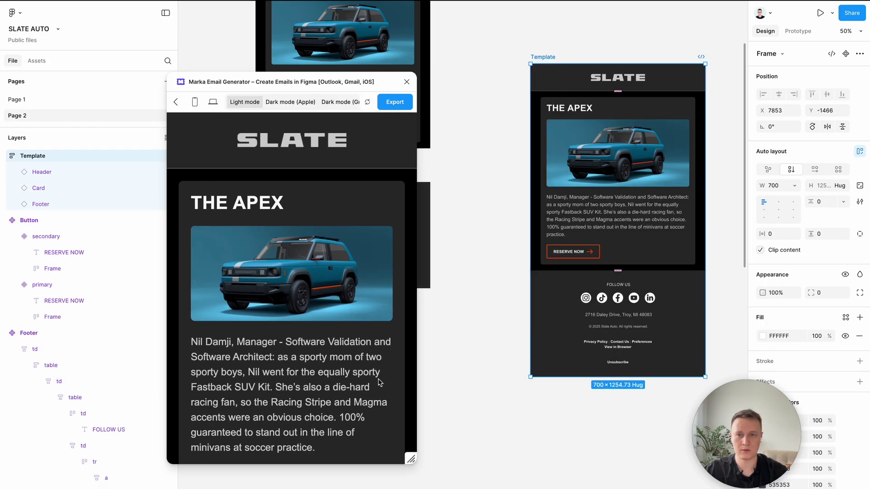
scroll(379, 383, down, 6)
click(195, 101)
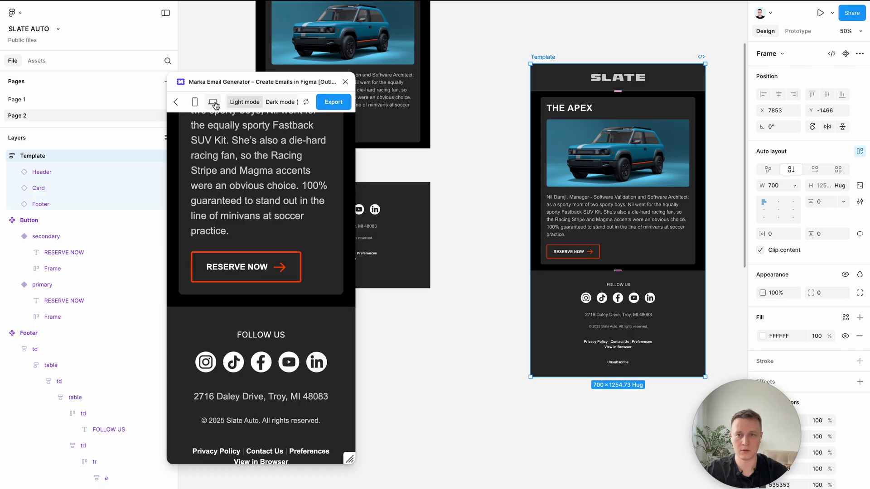
click(213, 101)
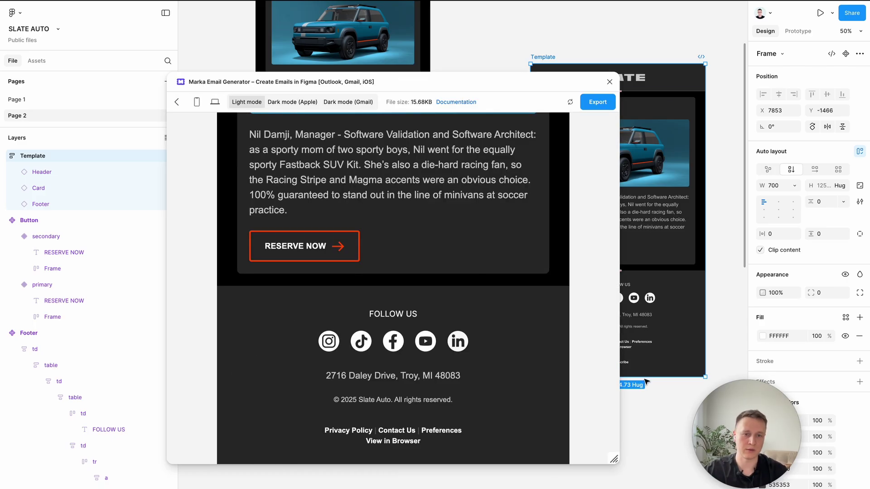
Step: Look over the export options for the template and return to the email preview
click(598, 102)
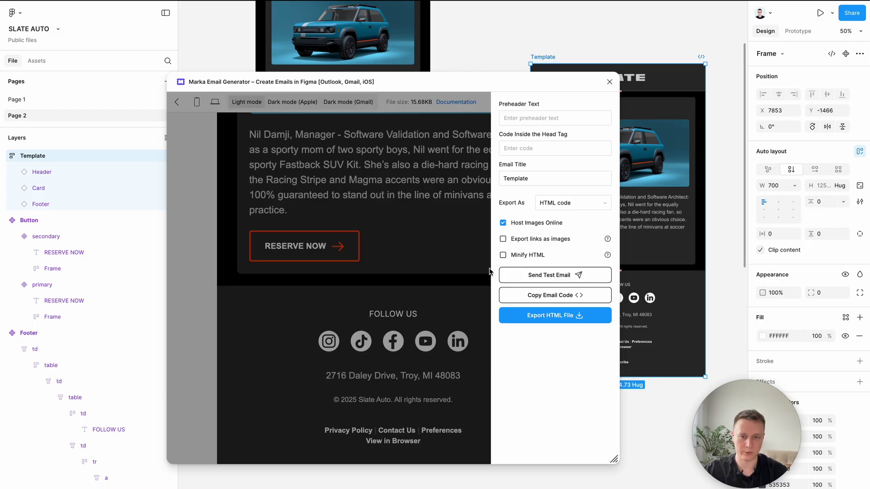
click(459, 264)
scroll(537, 276, up, 8)
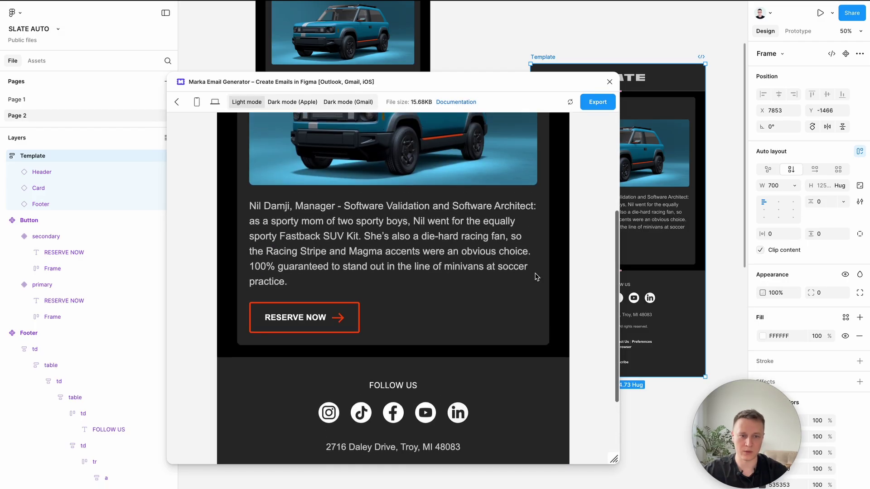